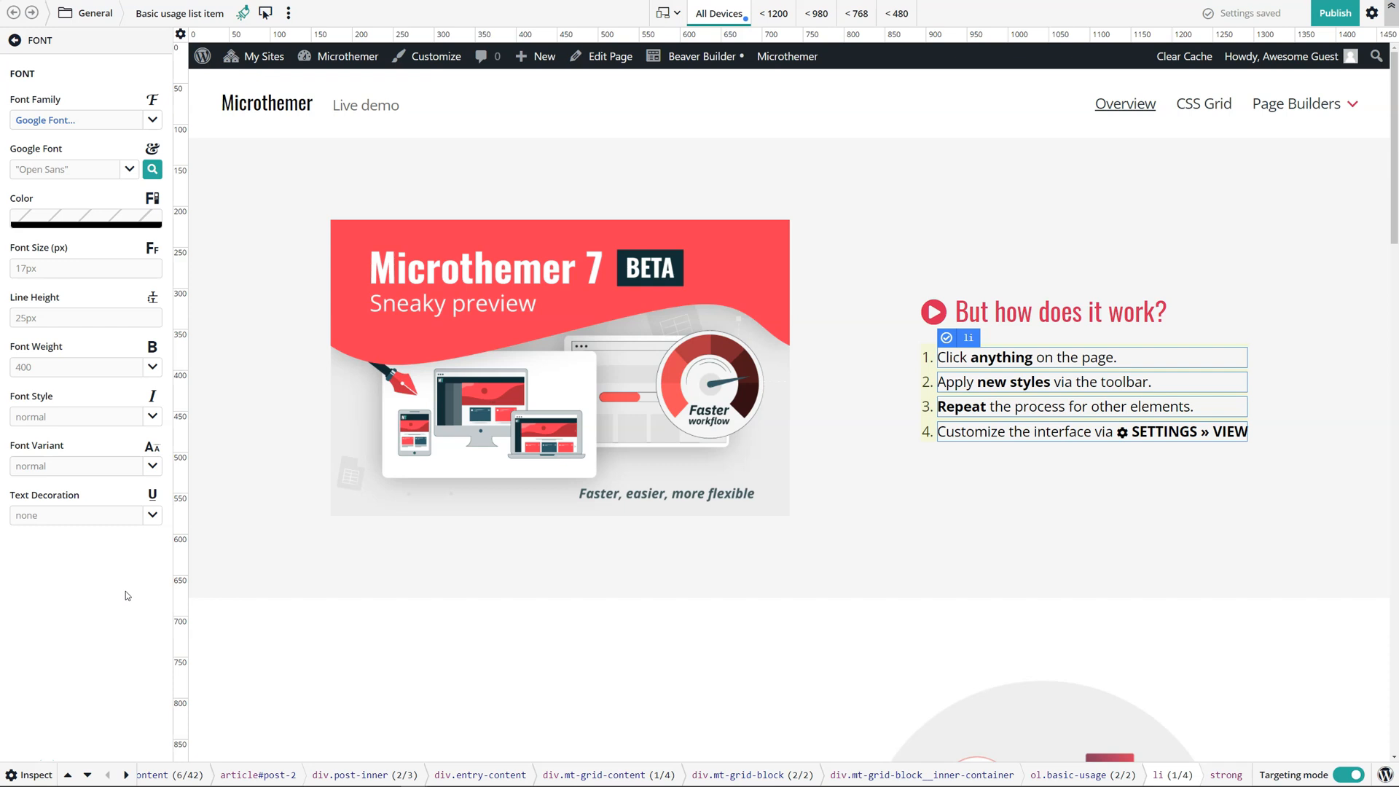
# Step: Set the basic usage list items to the Google font Dancing Script at 25px and publish the settings
pyautogui.click(120, 575)
pyautogui.click(127, 169)
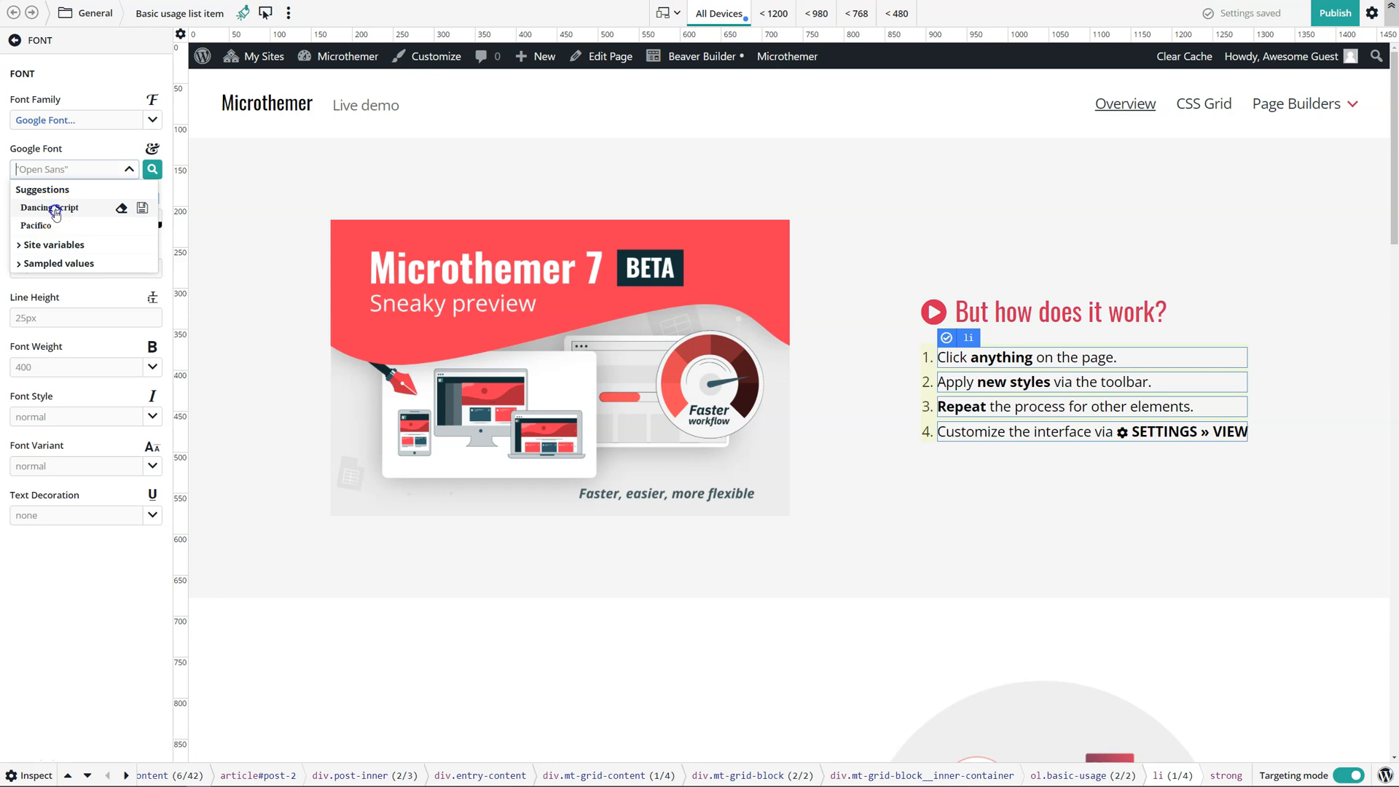
pyautogui.click(55, 211)
pyautogui.click(156, 271)
pyautogui.moveTo(110, 287)
pyautogui.mouseDown()
pyautogui.moveTo(76, 292)
pyautogui.moveTo(91, 288)
pyautogui.mouseUp()
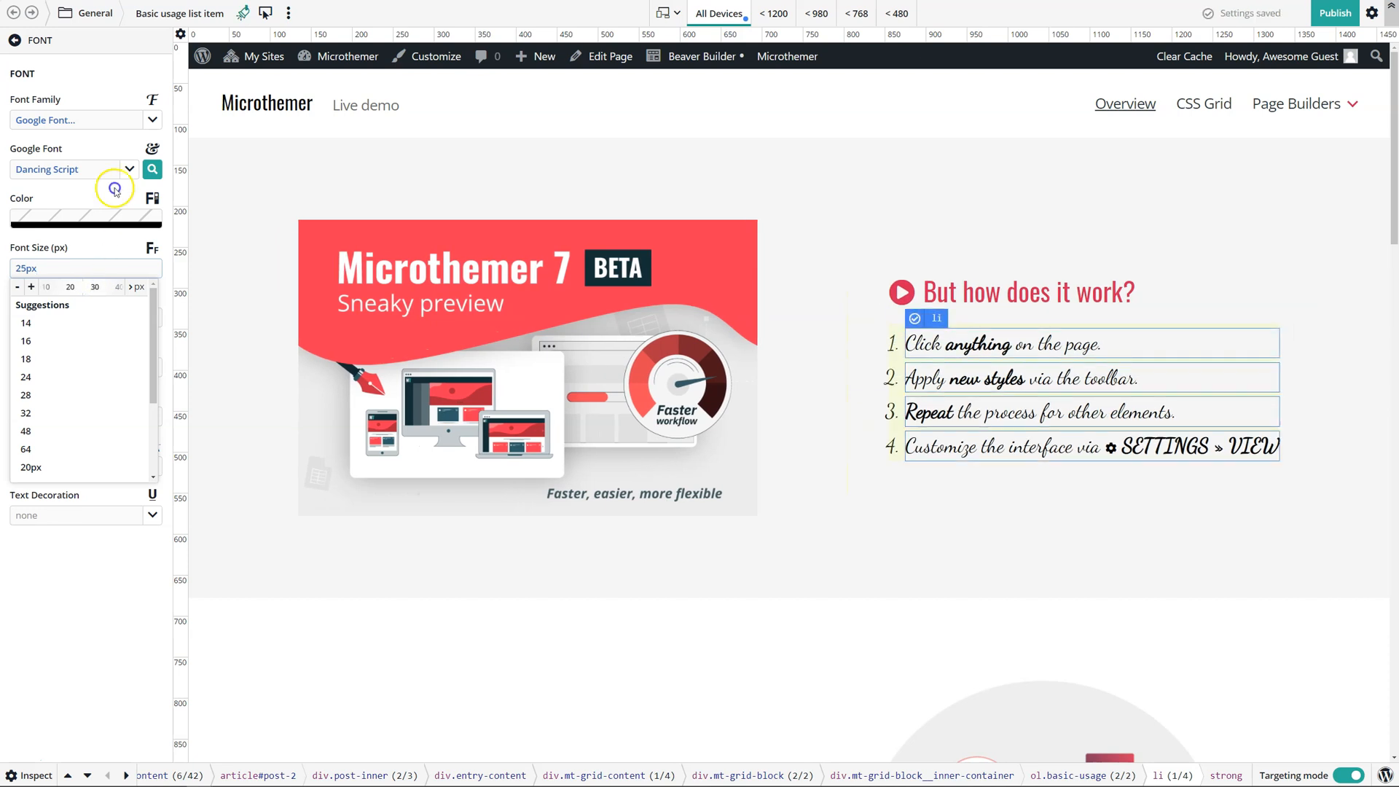
pyautogui.click(121, 84)
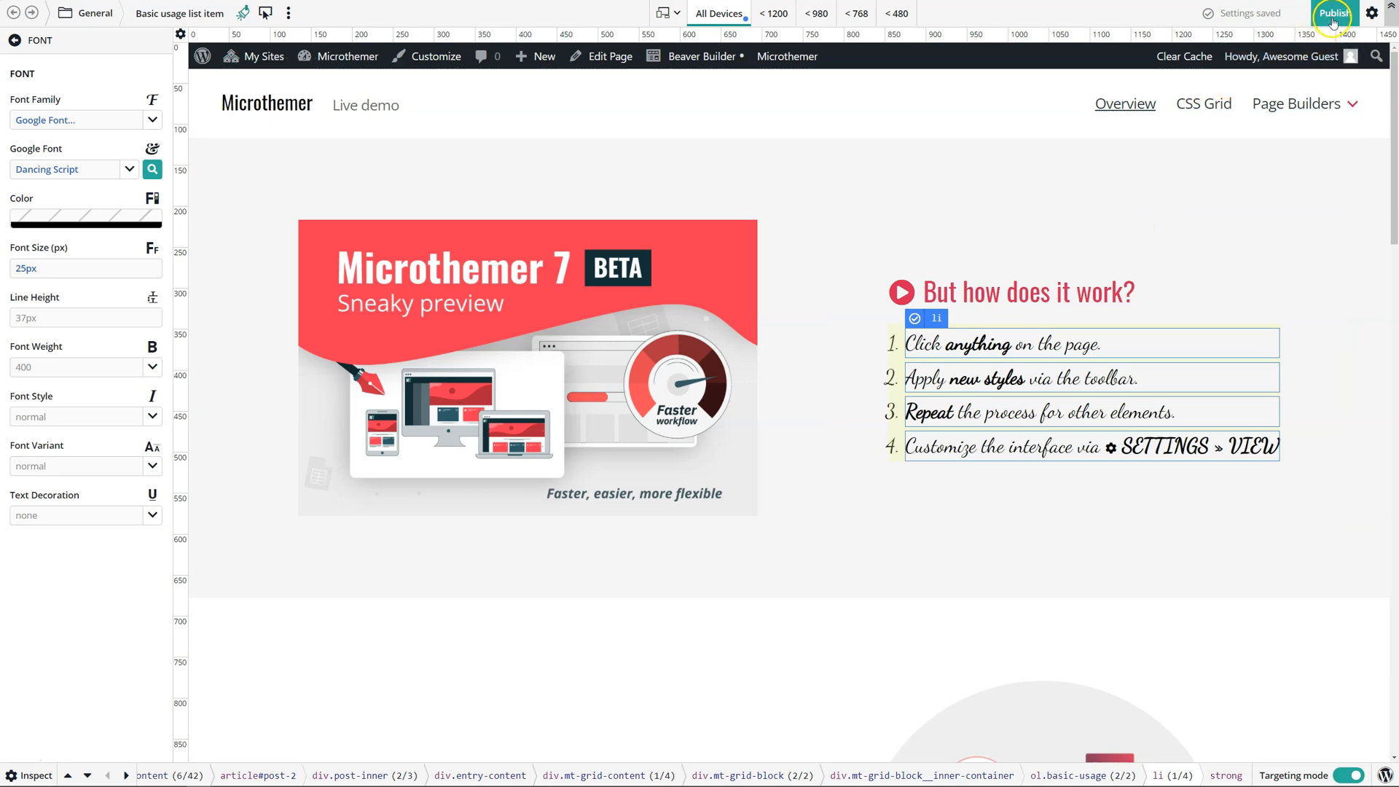
pyautogui.click(1334, 22)
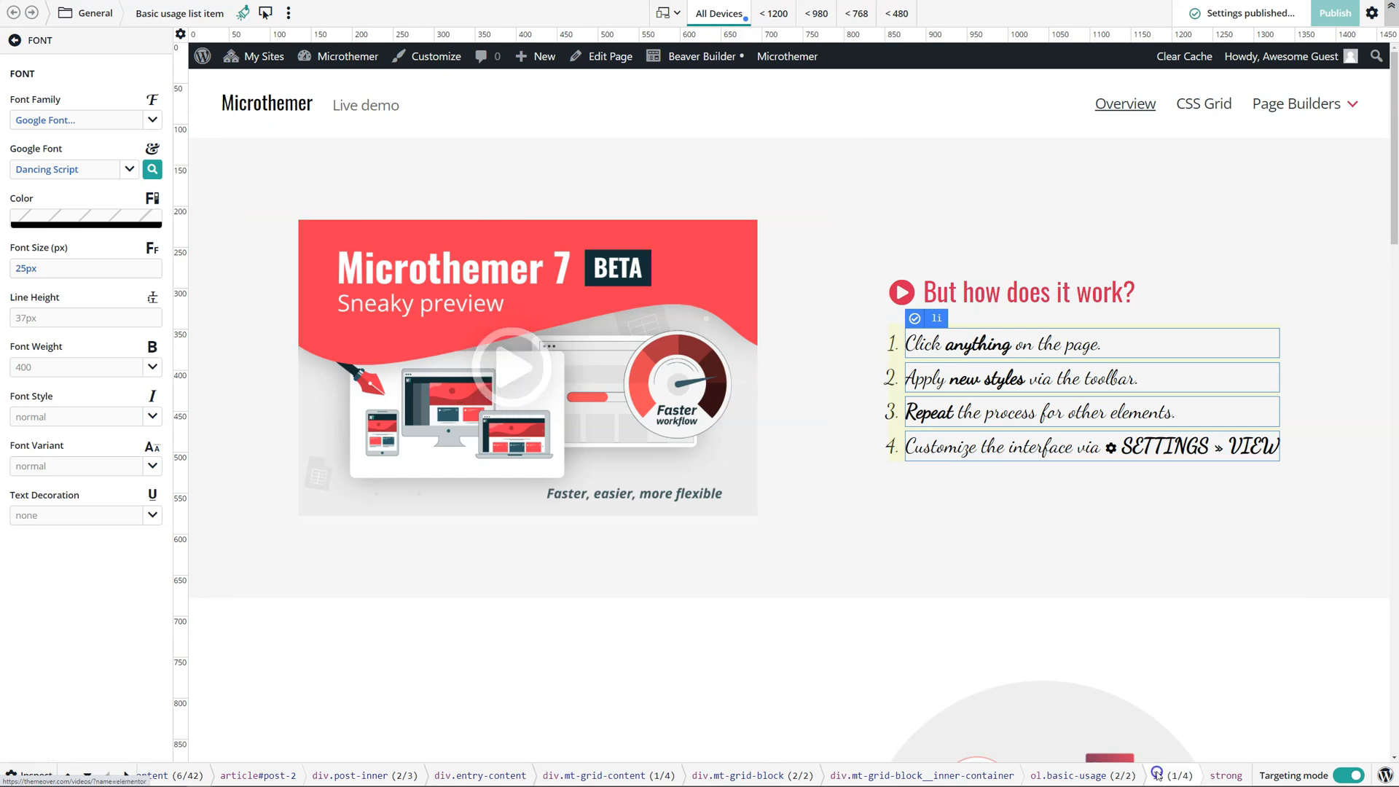
# Step: Clear the Kinsta site cache from the WordPress dashboard and return to the Microthemer editor
pyautogui.moveTo(1384, 774)
pyautogui.click(1360, 722)
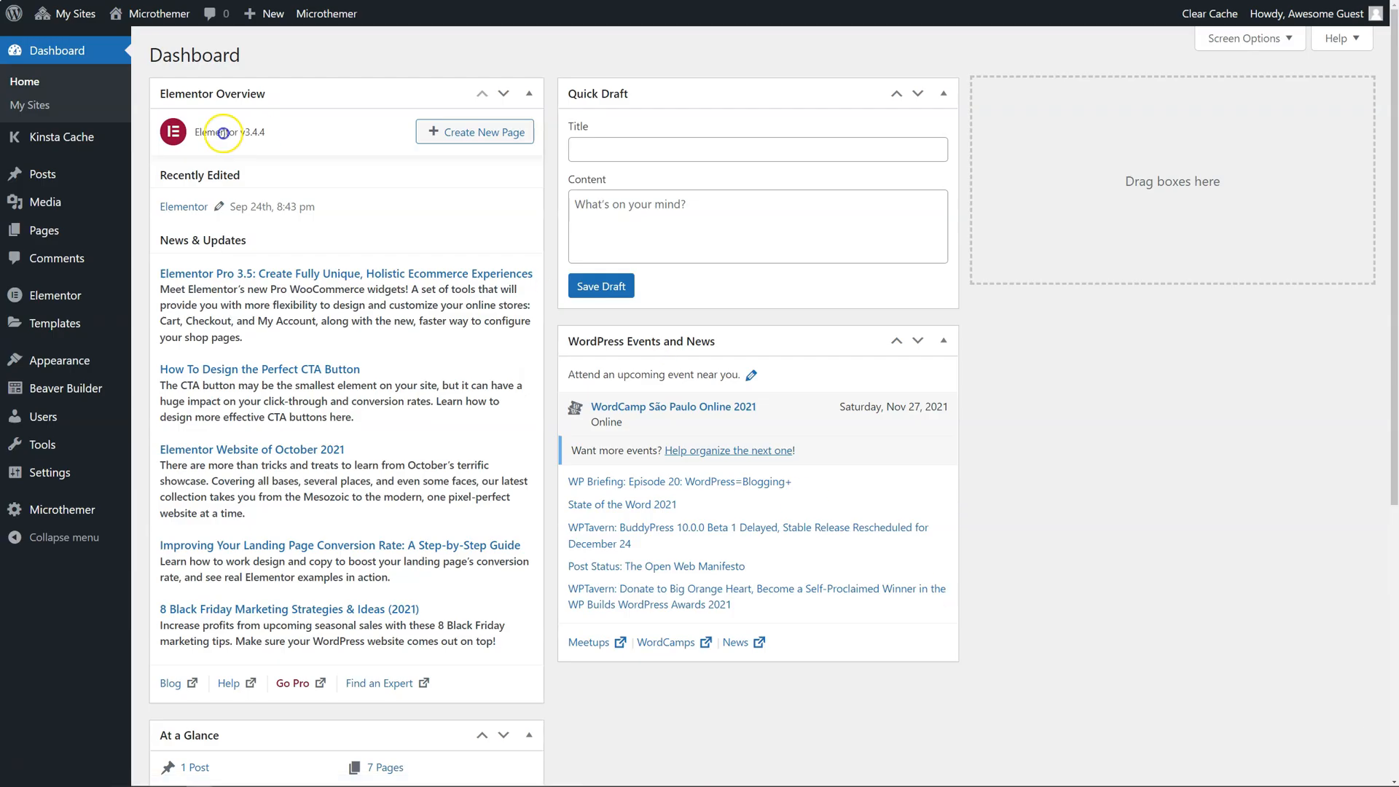
pyautogui.click(62, 138)
pyautogui.click(1193, 167)
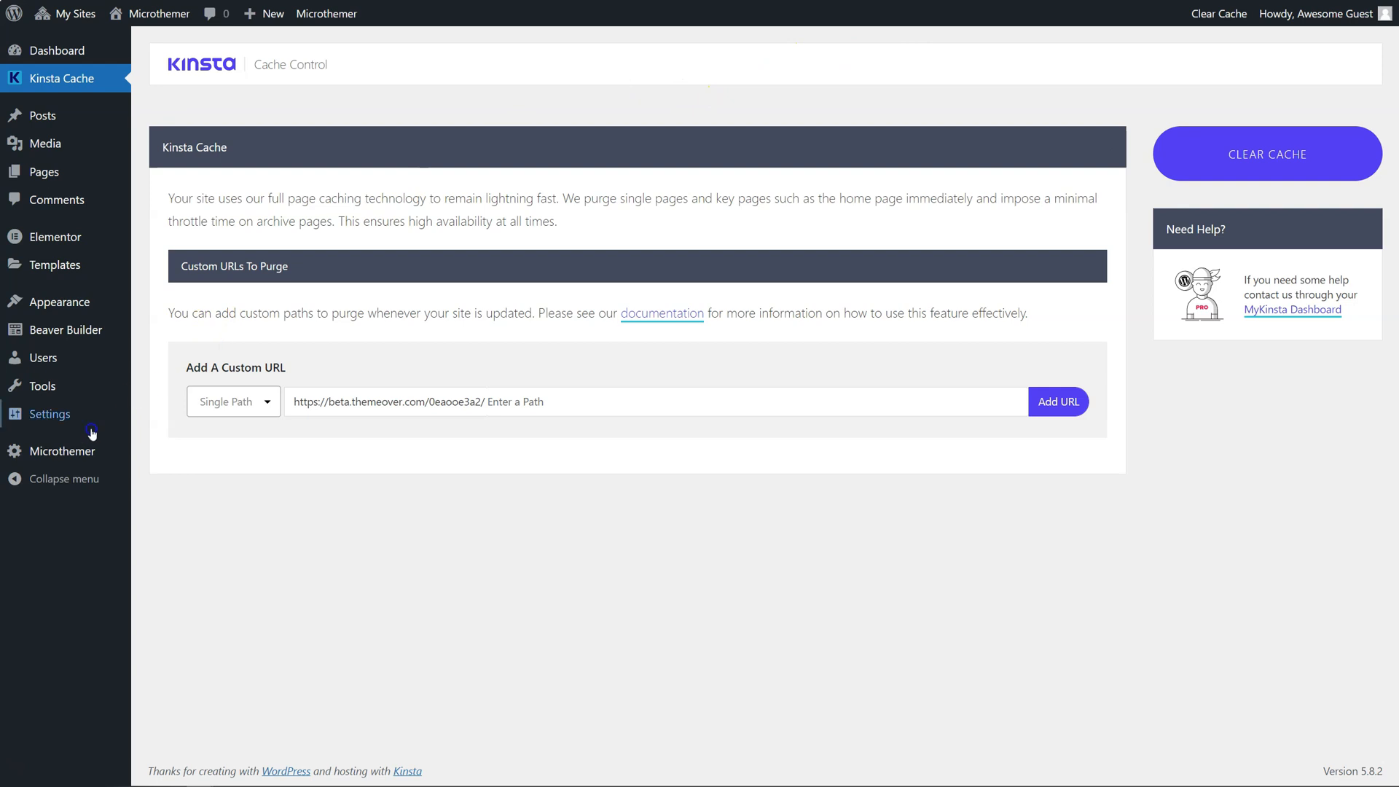
pyautogui.moveTo(53, 453)
pyautogui.click(186, 465)
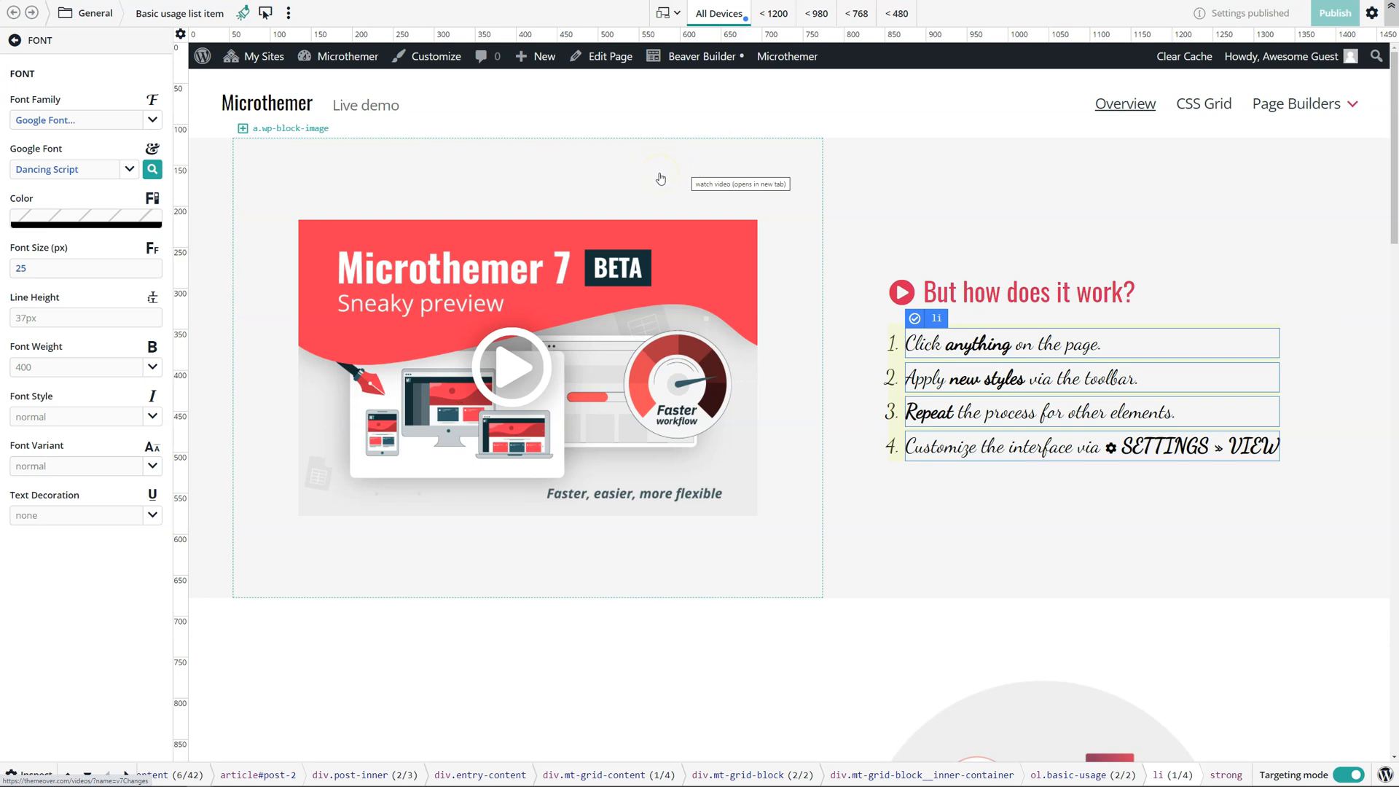
# Step: Target the Microthemer site title link in the header and show its HTML in the inspector
pyautogui.click(269, 106)
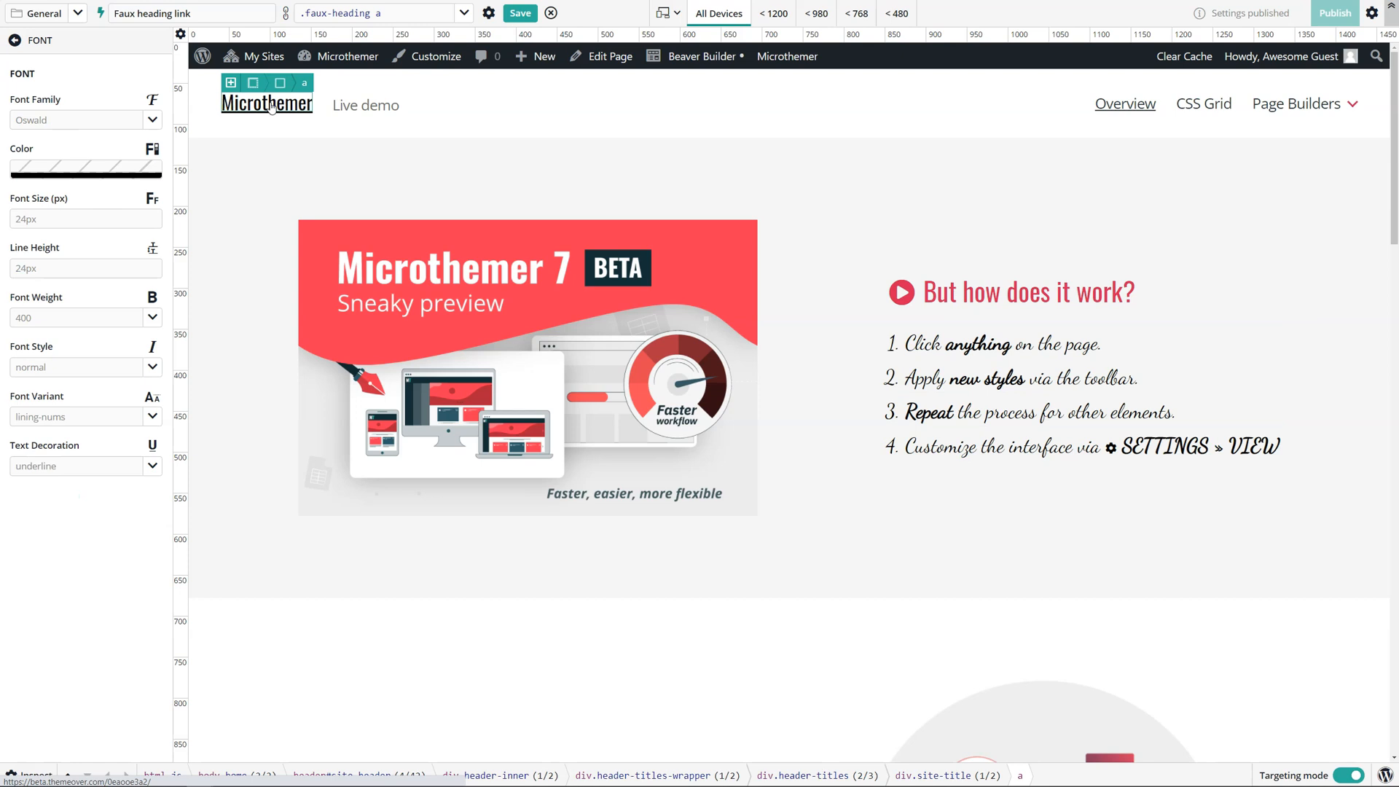
pyautogui.click(264, 105)
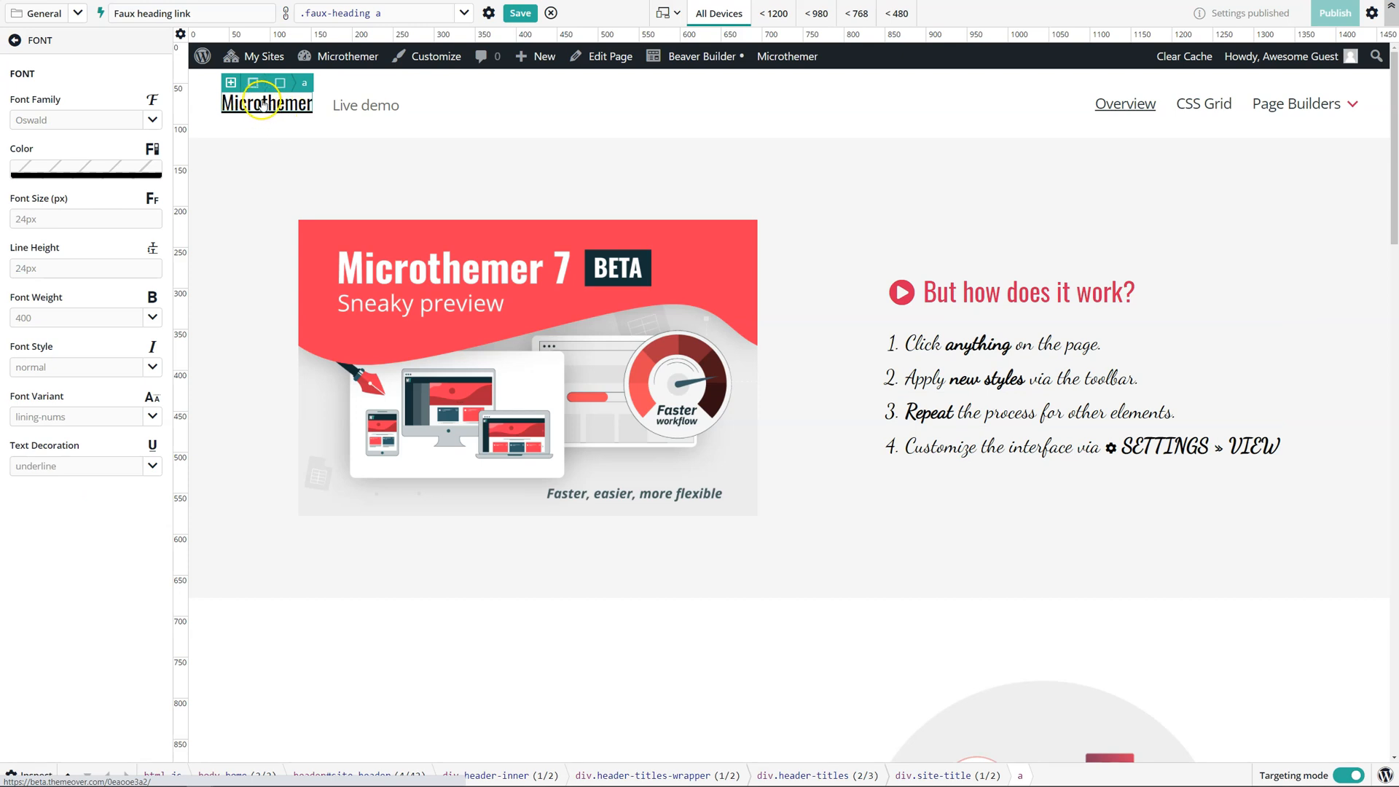
pyautogui.click(32, 777)
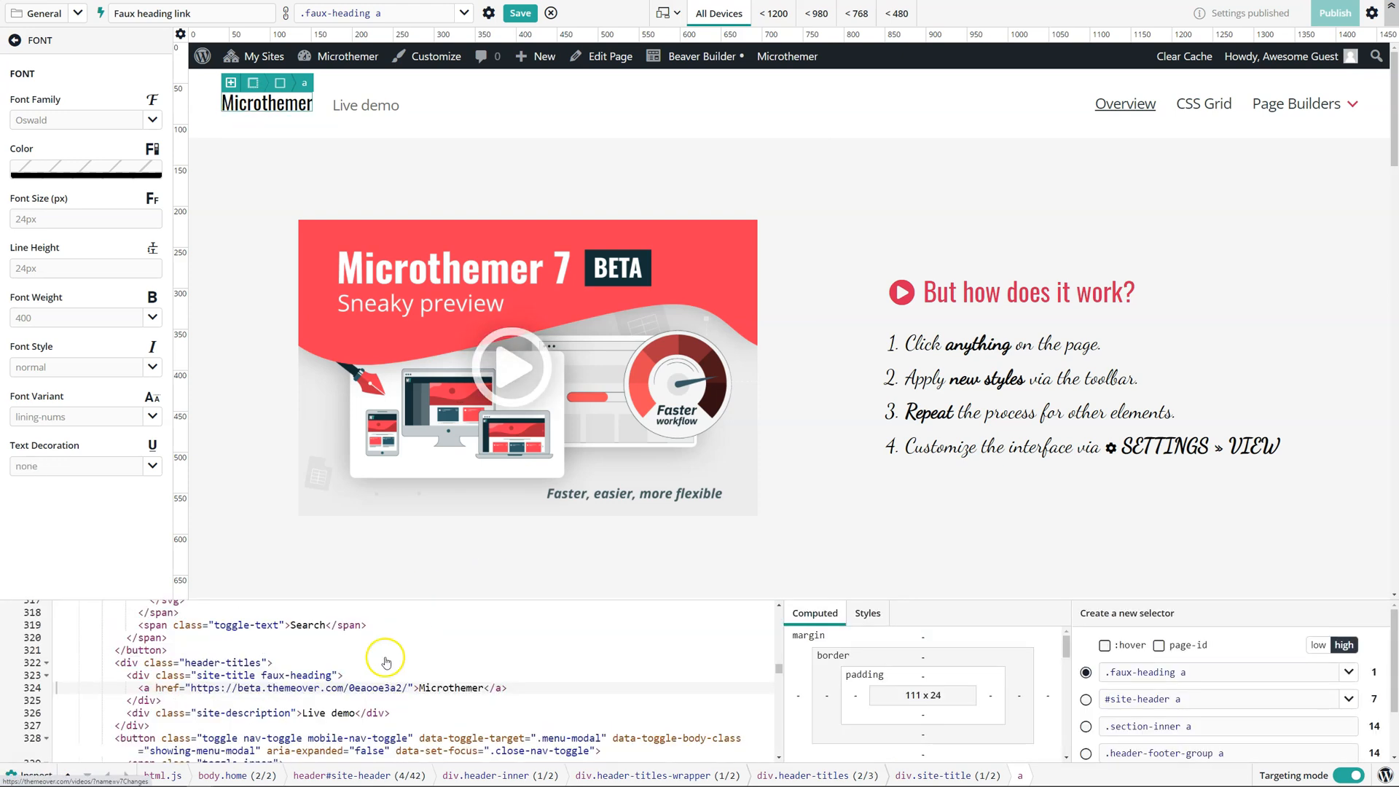
# Step: Search the page HTML for "body", select the body element and highlight its logged-in class
pyautogui.moveTo(780, 667); pyautogui.dragTo(781, 608)
pyautogui.click(391, 647)
pyautogui.hotkey('ctrl', 'f')
pyautogui.write('body')
pyautogui.press('Return')
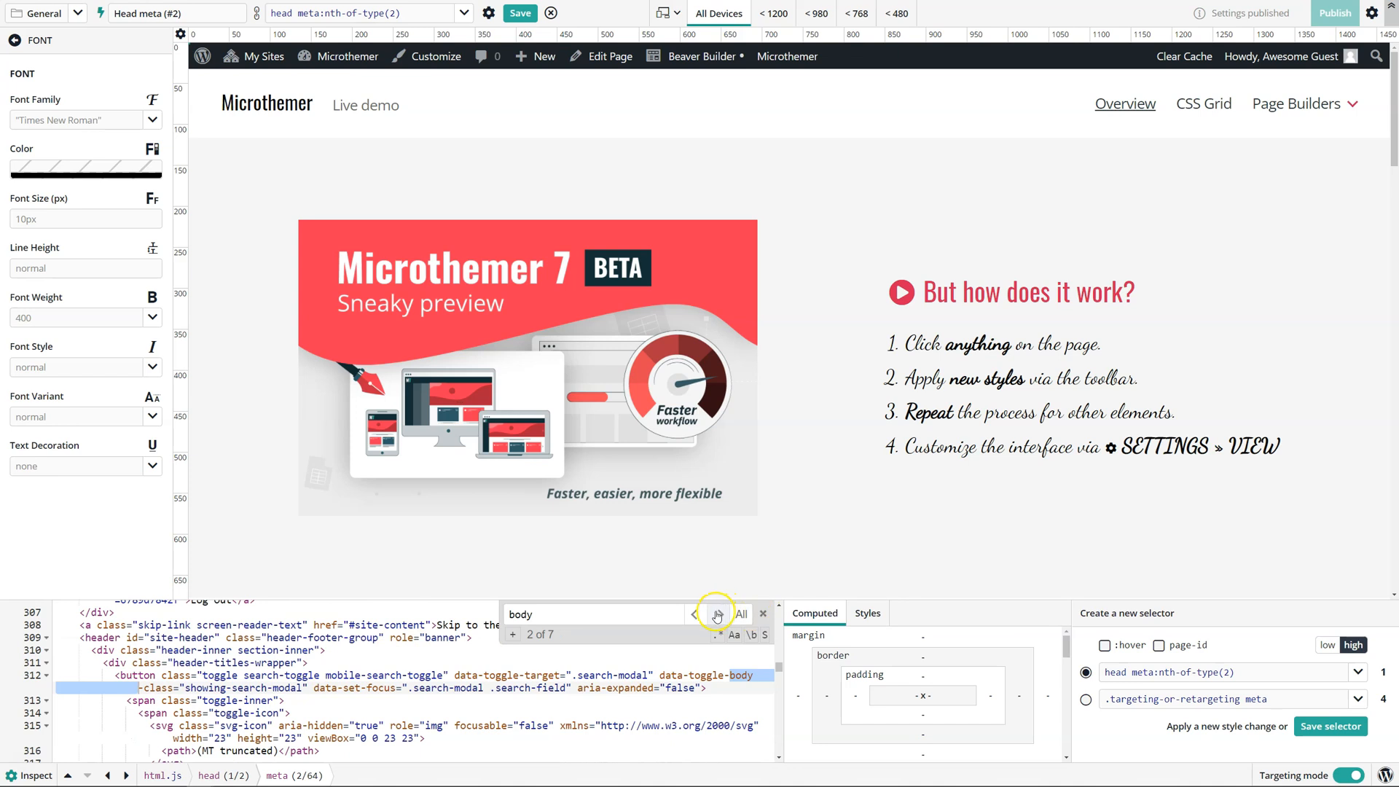
pyautogui.click(694, 614)
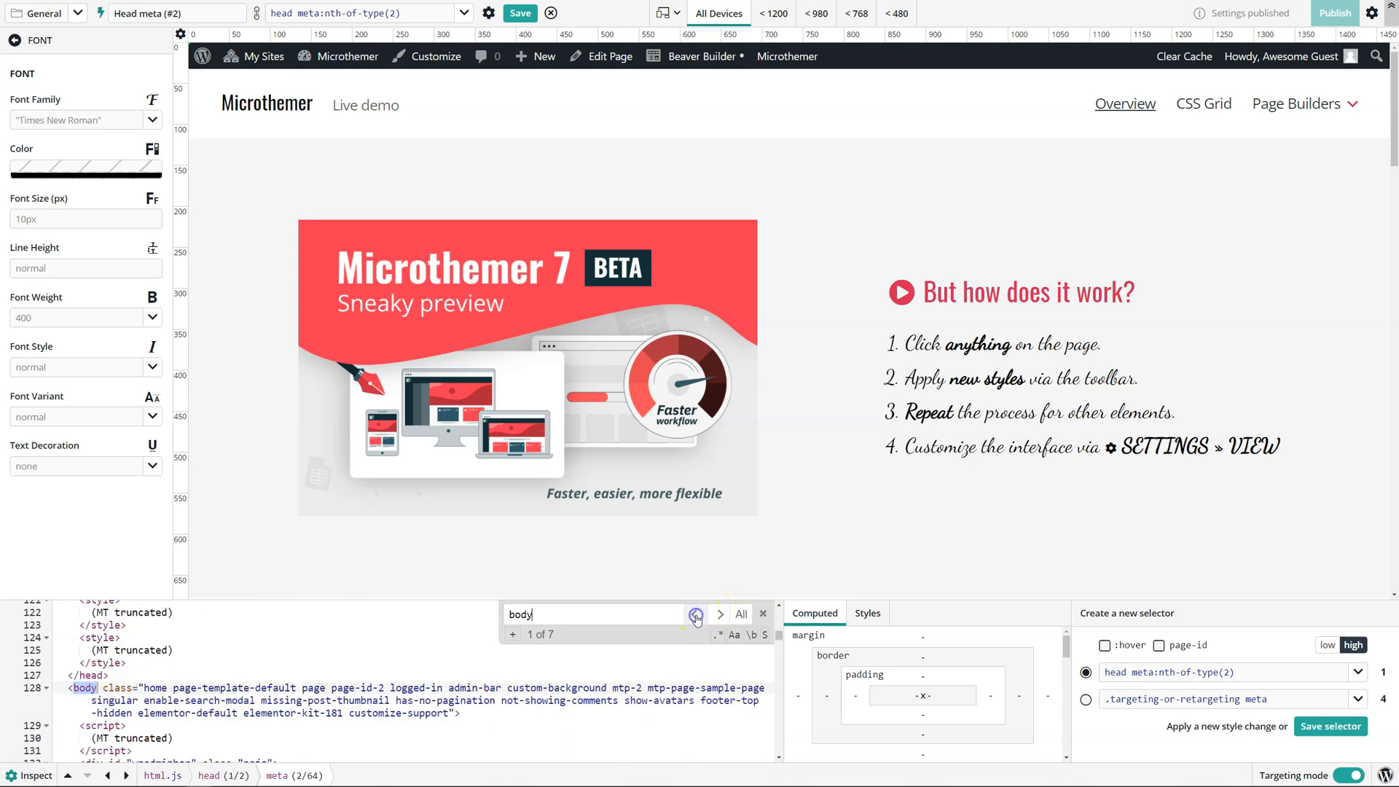
pyautogui.click(393, 690)
pyautogui.moveTo(390, 689); pyautogui.dragTo(438, 687)
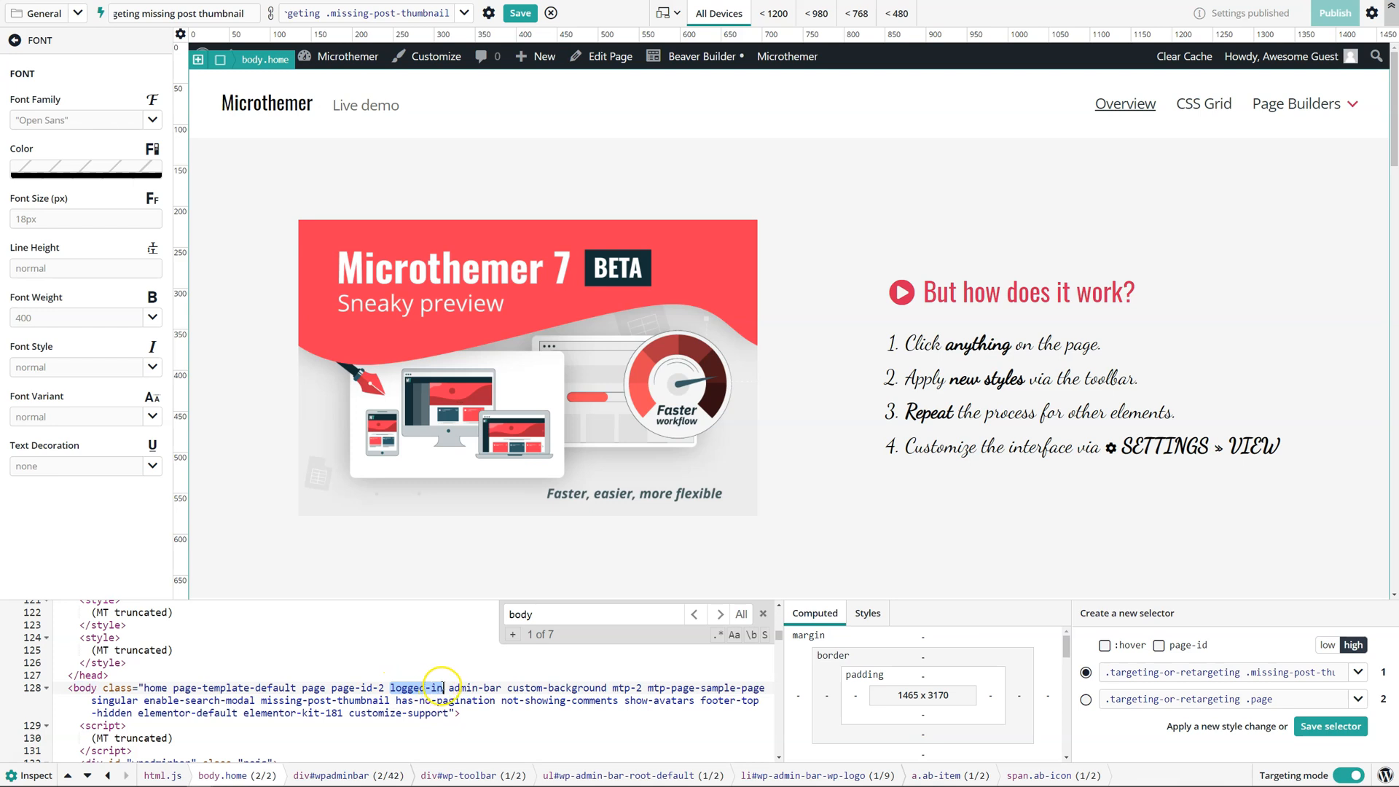
# Step: Look through the body element's suggested selectors for ones based on the logged-in class
pyautogui.click(464, 14)
pyautogui.scroll(-5, 419, 137)
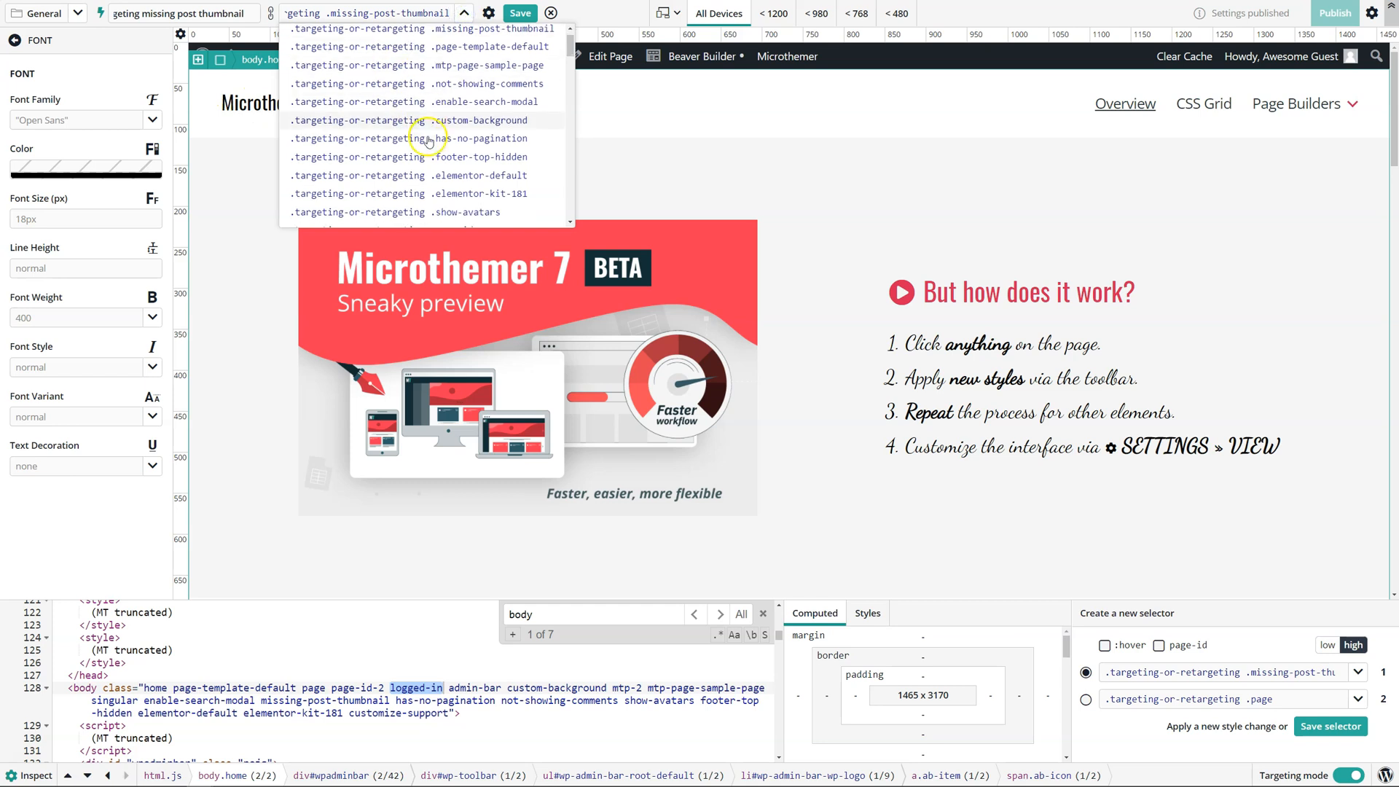
pyautogui.scroll(3, 428, 141)
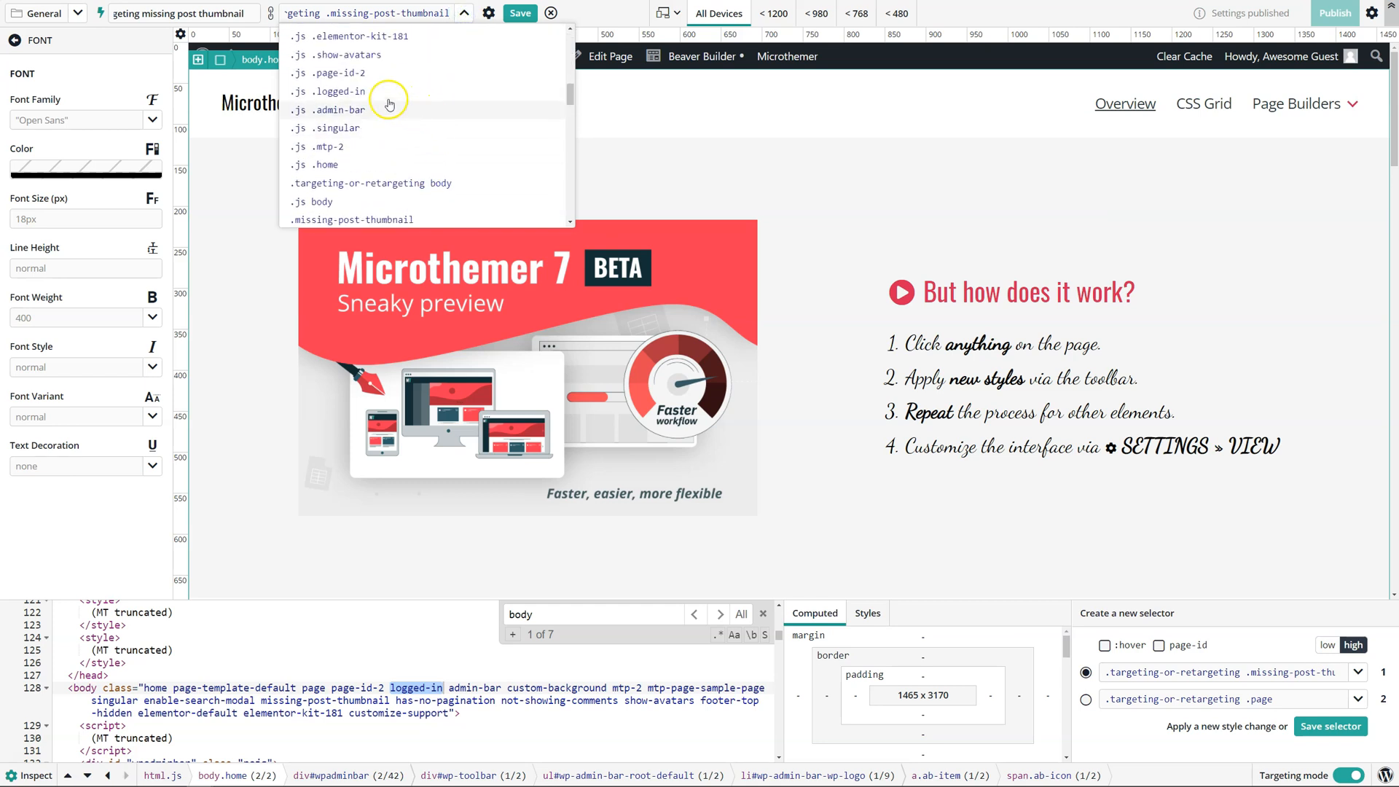
pyautogui.scroll(1, 437, 54)
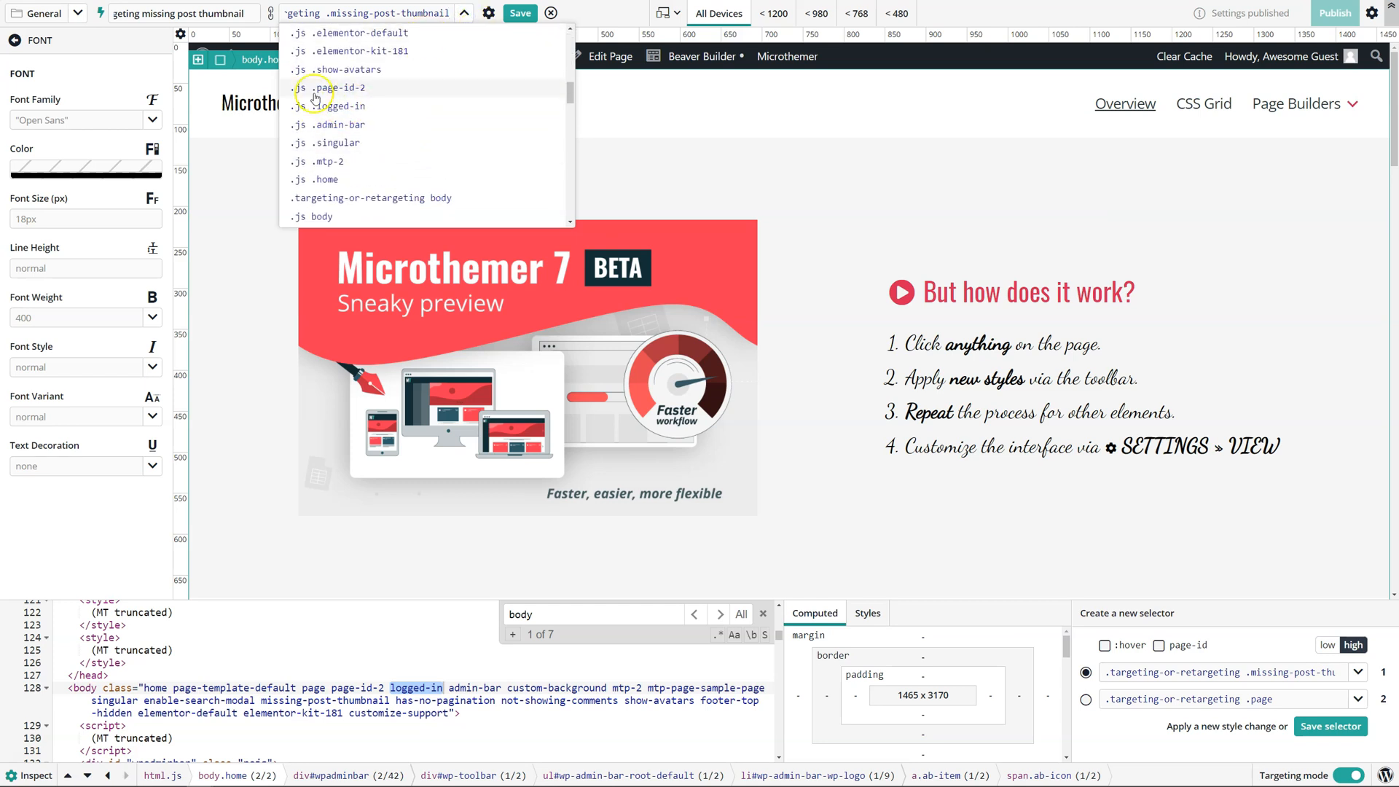
# Step: Target the Microthemer site title link with the suggested selector .logged-in a and save it
pyautogui.click(239, 105)
pyautogui.click(465, 13)
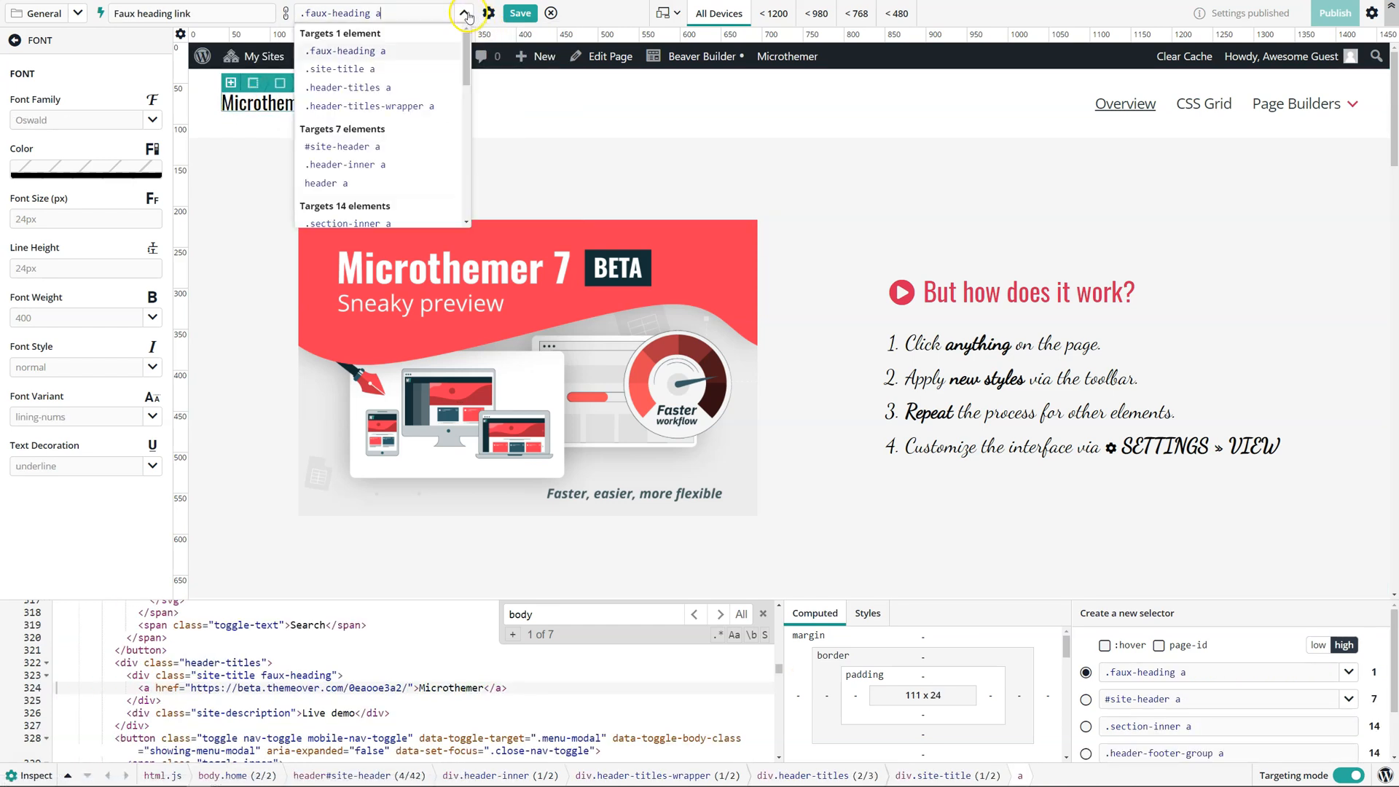
pyautogui.scroll(-3, 401, 126)
pyautogui.scroll(-6, 402, 128)
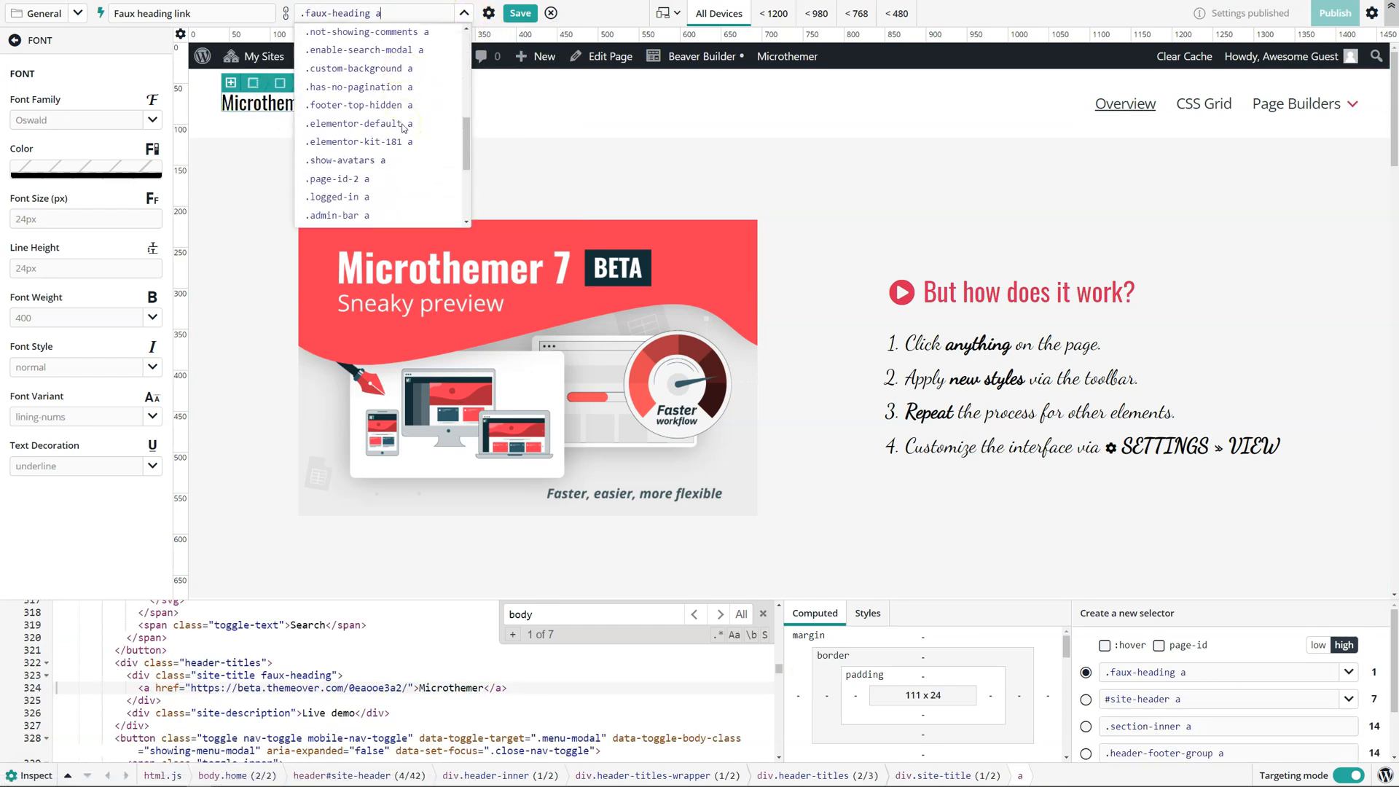
pyautogui.scroll(-2, 391, 130)
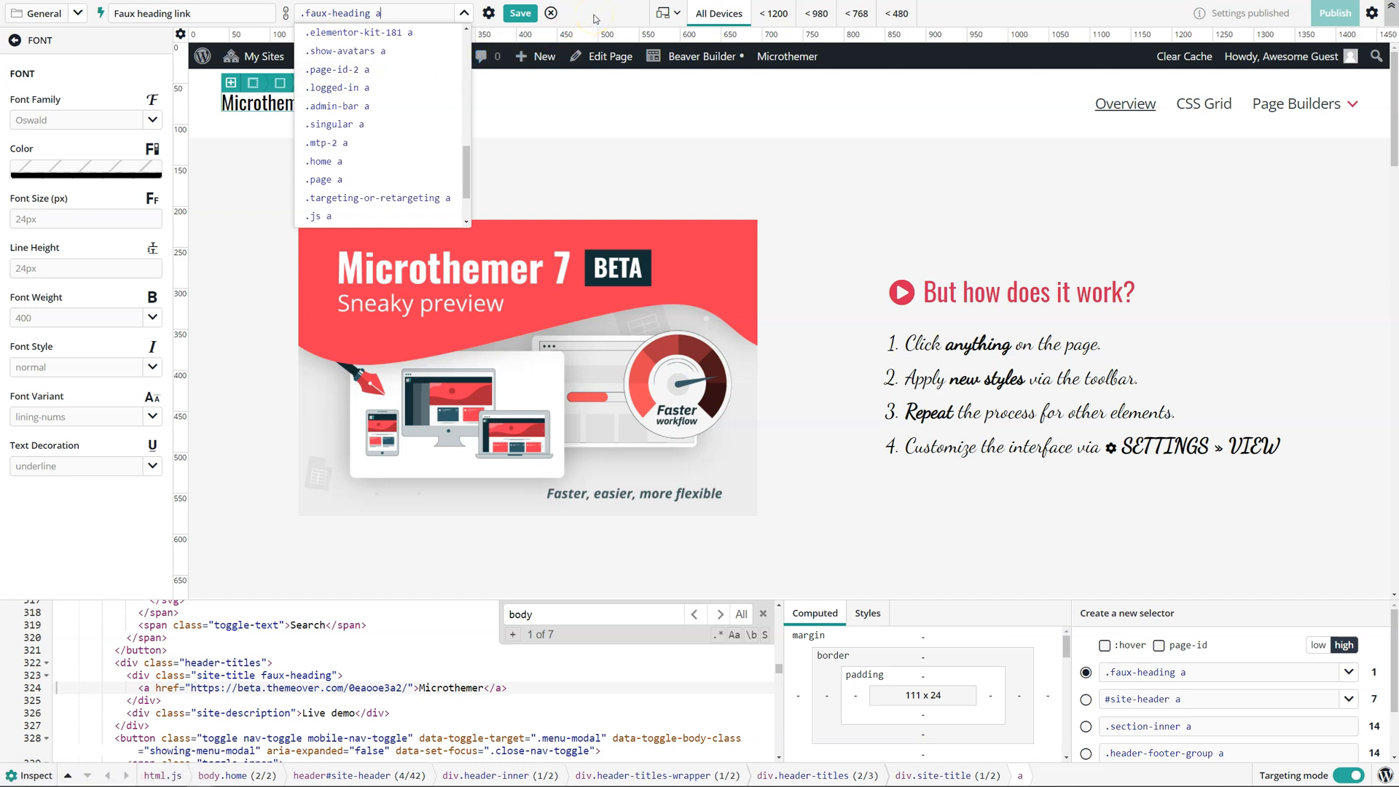
pyautogui.click(341, 88)
pyautogui.click(520, 13)
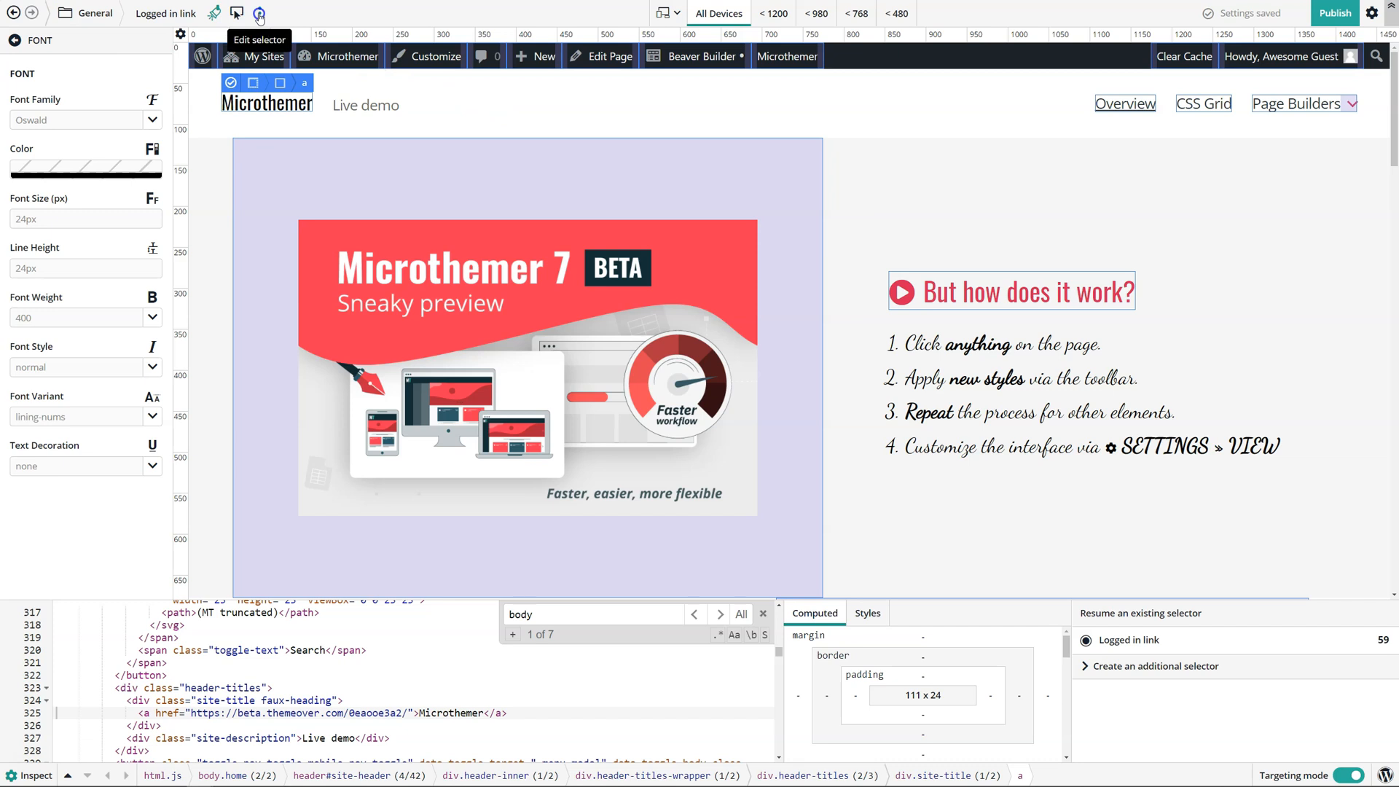
# Step: Inspect the .logged-in part of the Logged in link selector's code and close the selector's edit options
pyautogui.click(259, 13)
pyautogui.moveTo(426, 110); pyautogui.dragTo(331, 117)
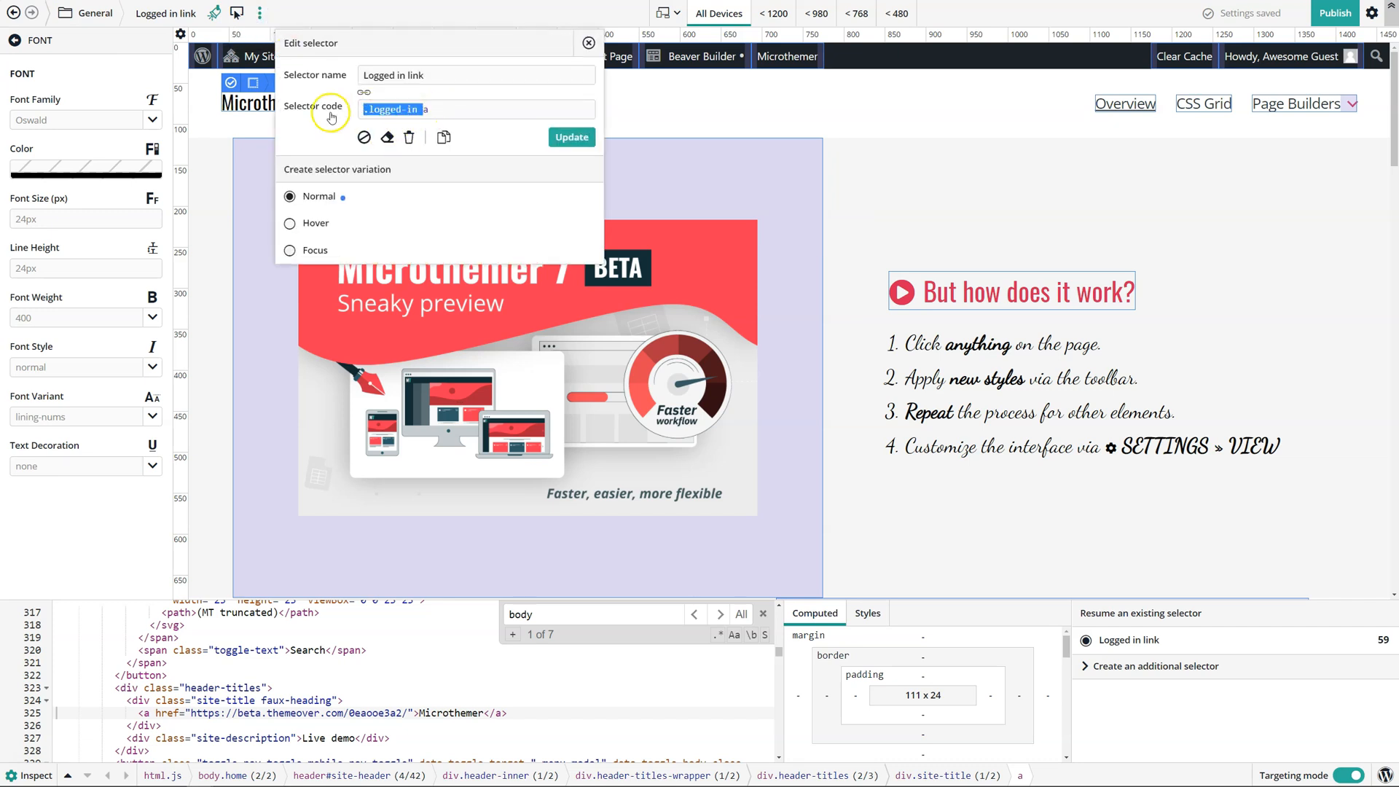
pyautogui.click(590, 45)
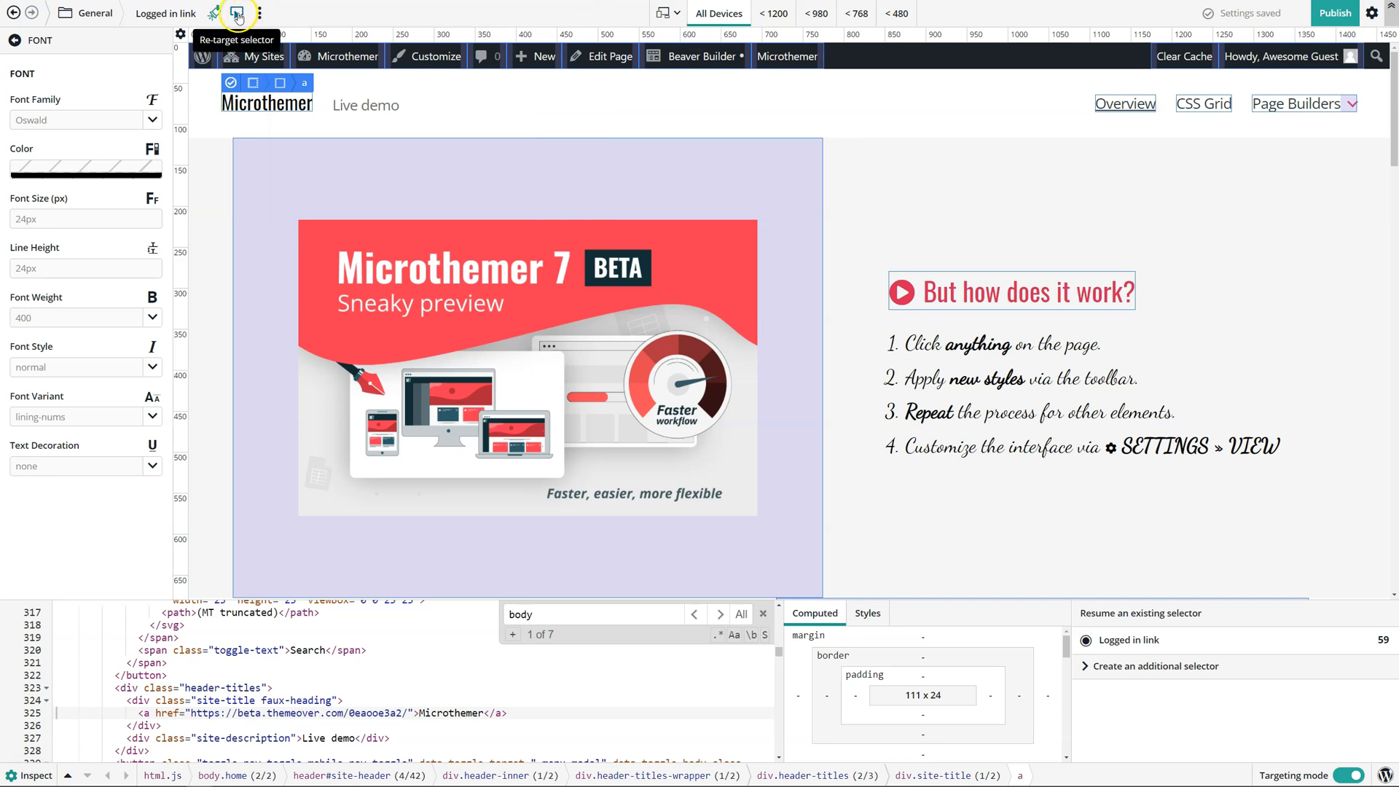
# Step: Re-target the Logged in link selector to the site title link using .site-title a and update it
pyautogui.click(237, 13)
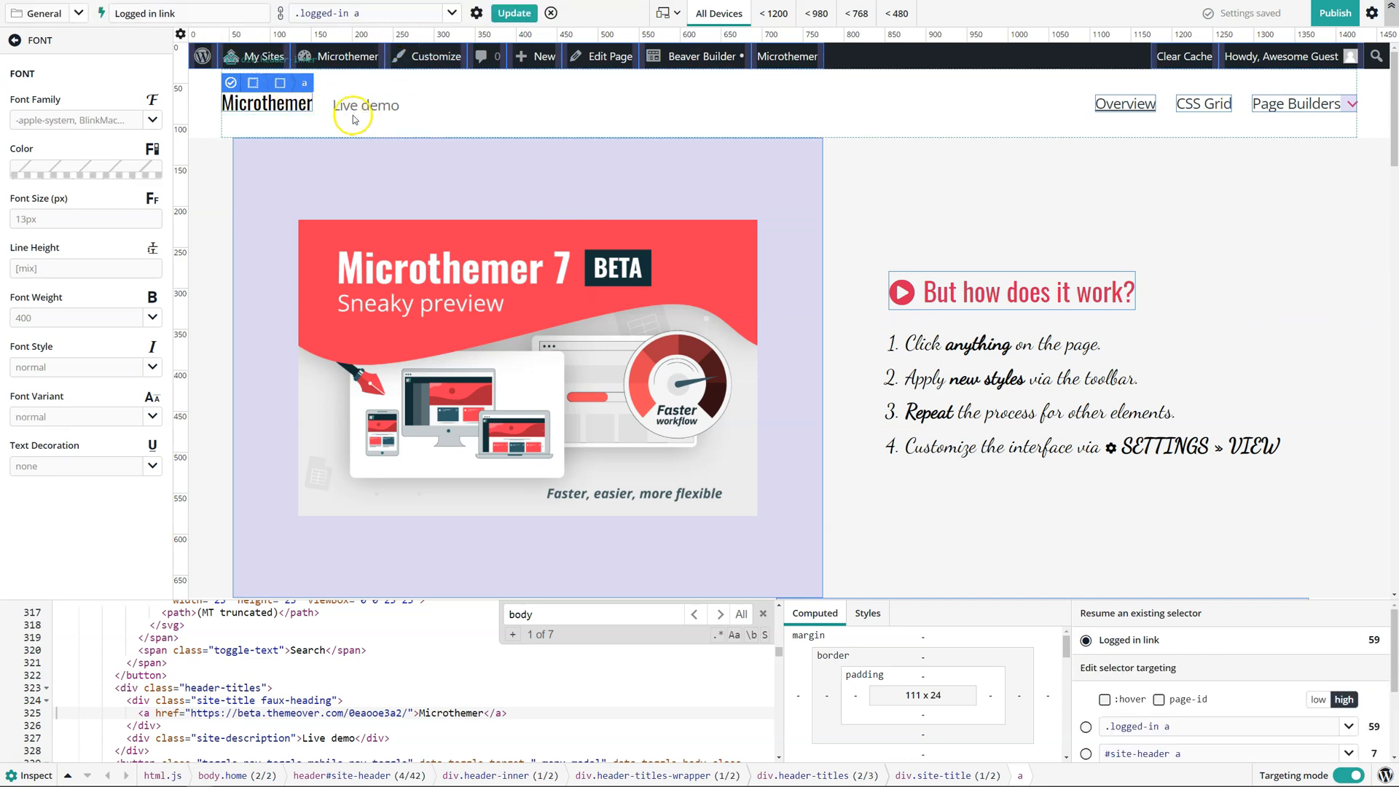
pyautogui.click(376, 111)
pyautogui.click(254, 101)
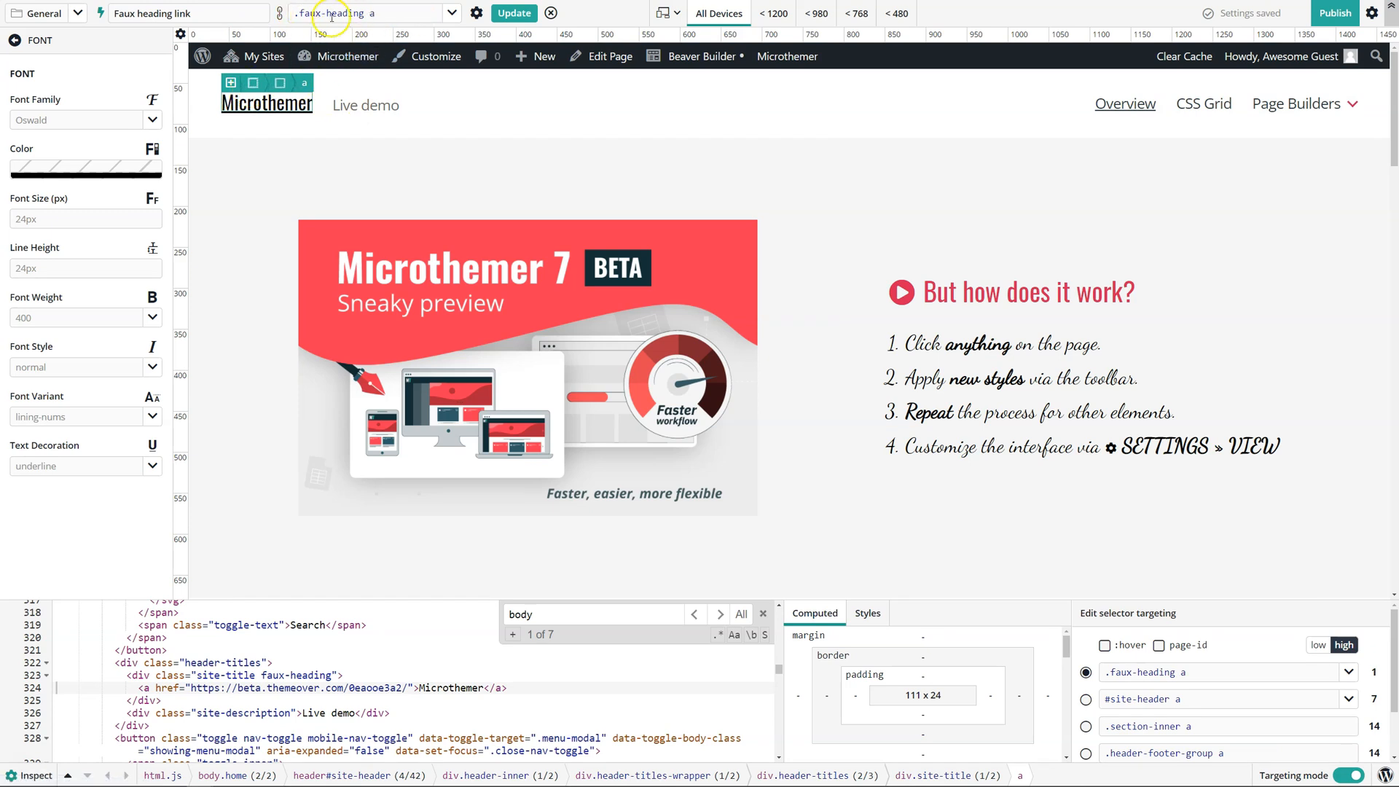
pyautogui.click(452, 12)
pyautogui.click(336, 70)
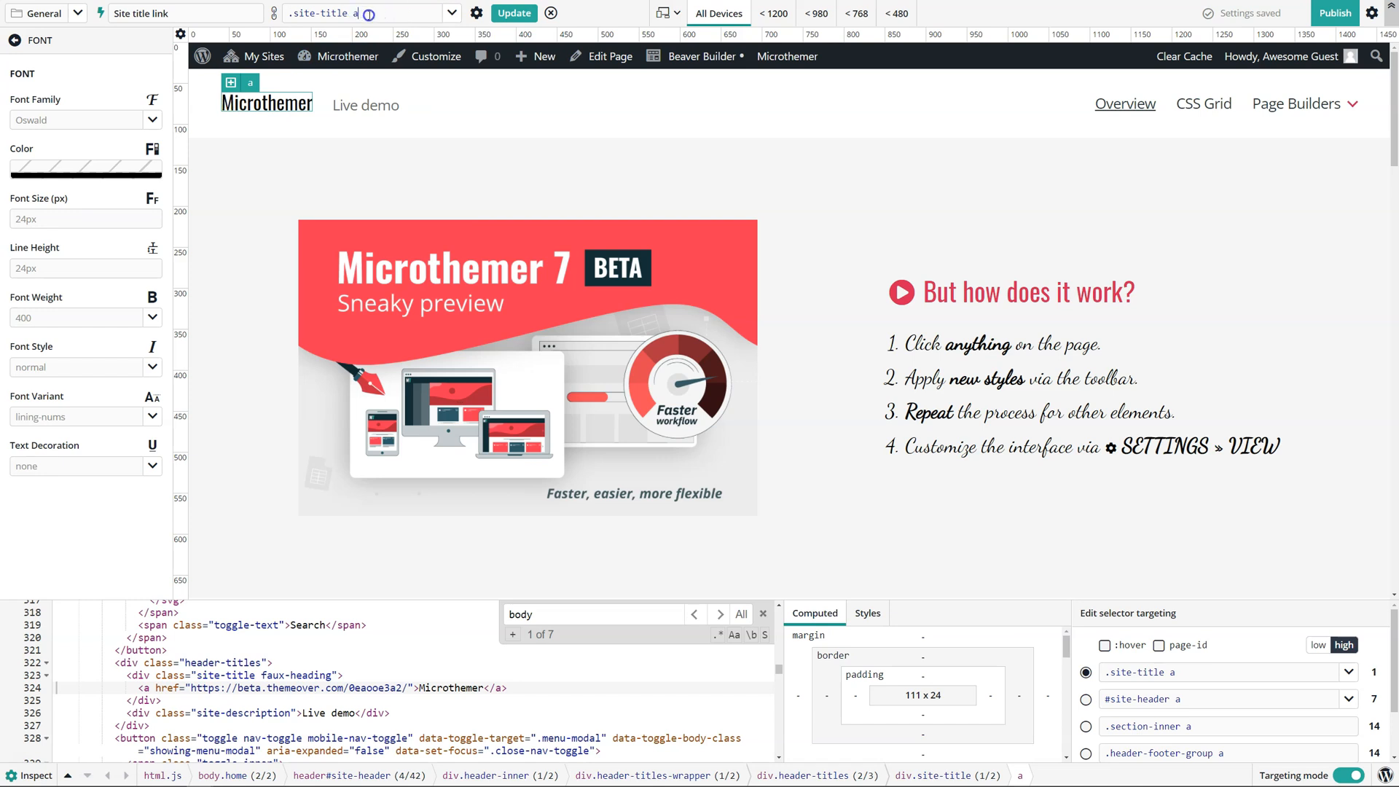
pyautogui.click(353, 12)
pyautogui.click(579, 14)
pyautogui.click(504, 13)
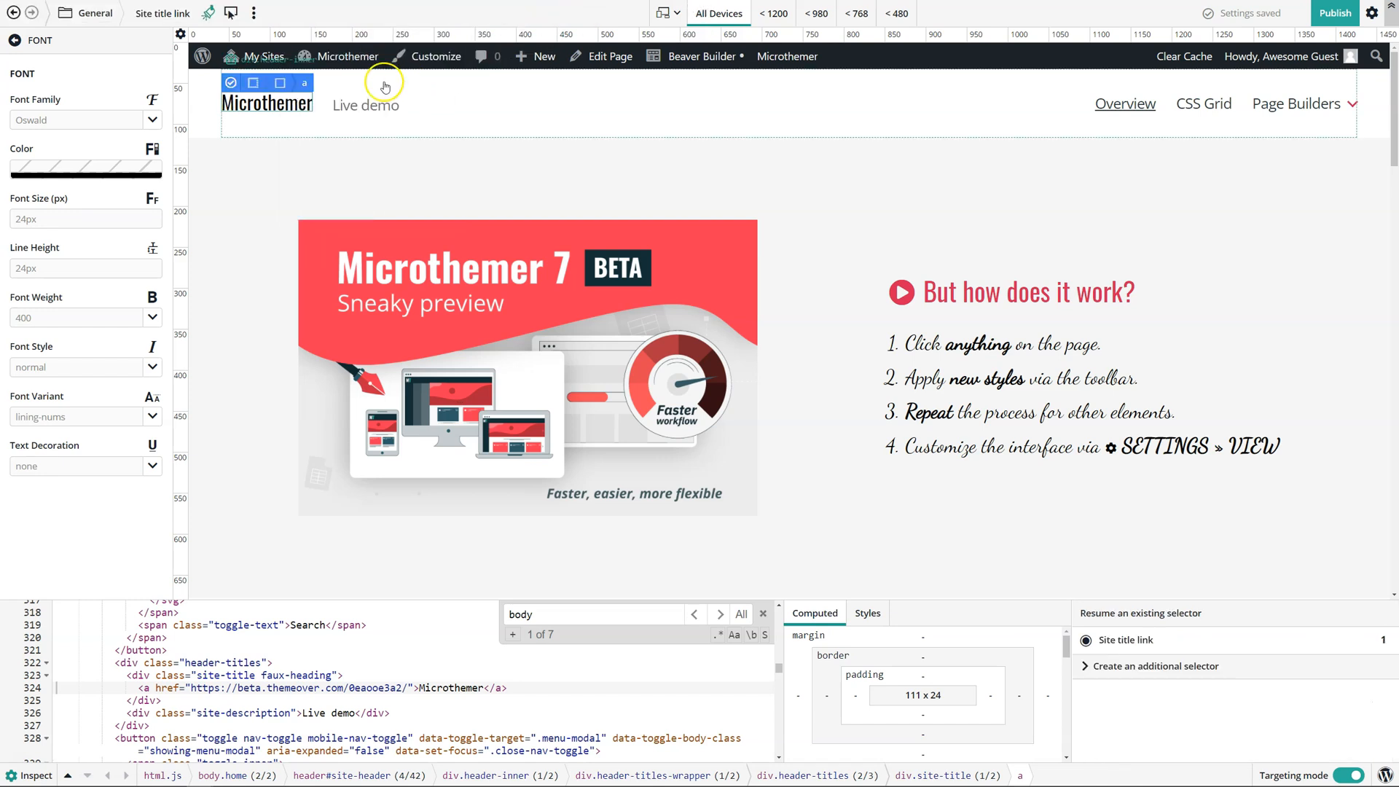
# Step: Select the basic usage list items and show their CSS in a widened code editor
pyautogui.click(358, 175)
pyautogui.click(1046, 355)
pyautogui.click(1047, 355)
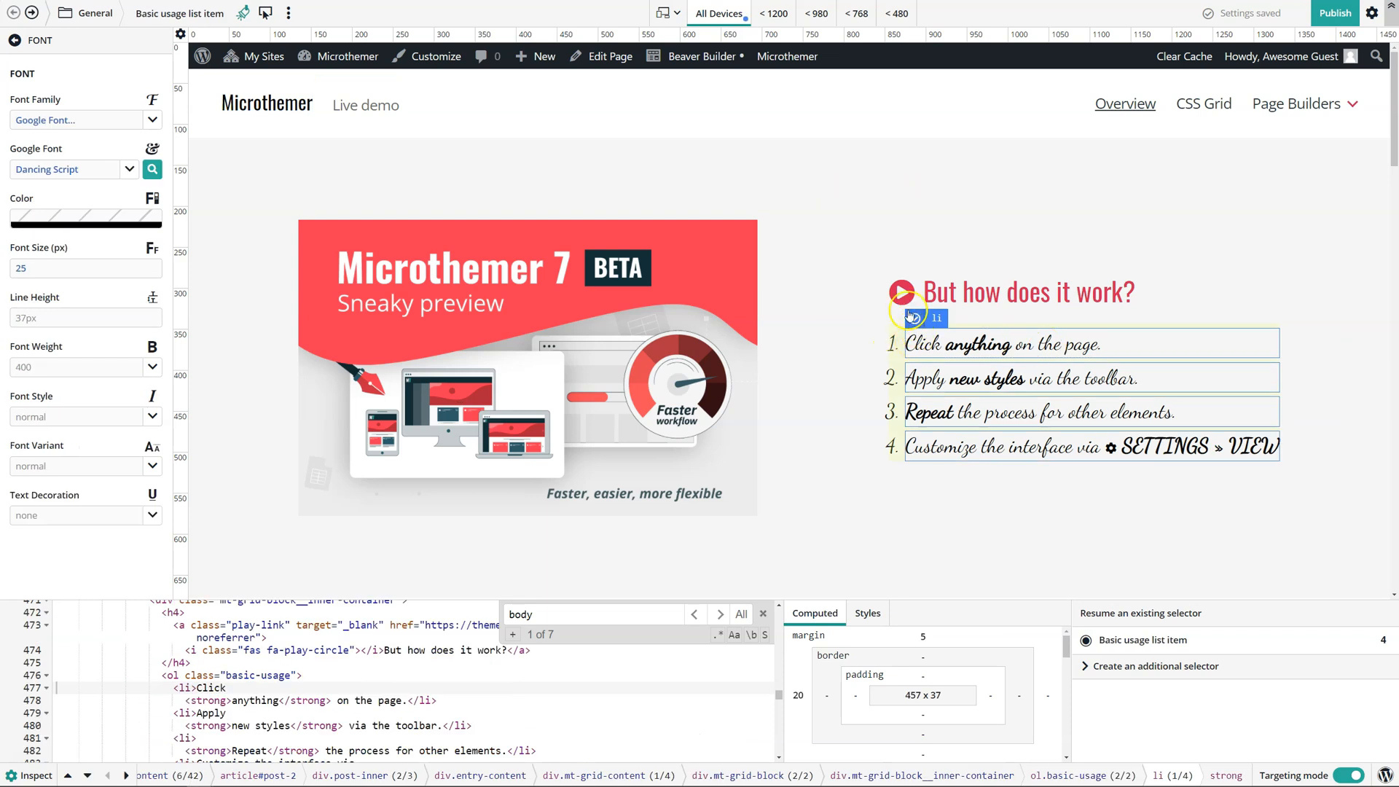
pyautogui.click(38, 41)
pyautogui.click(69, 69)
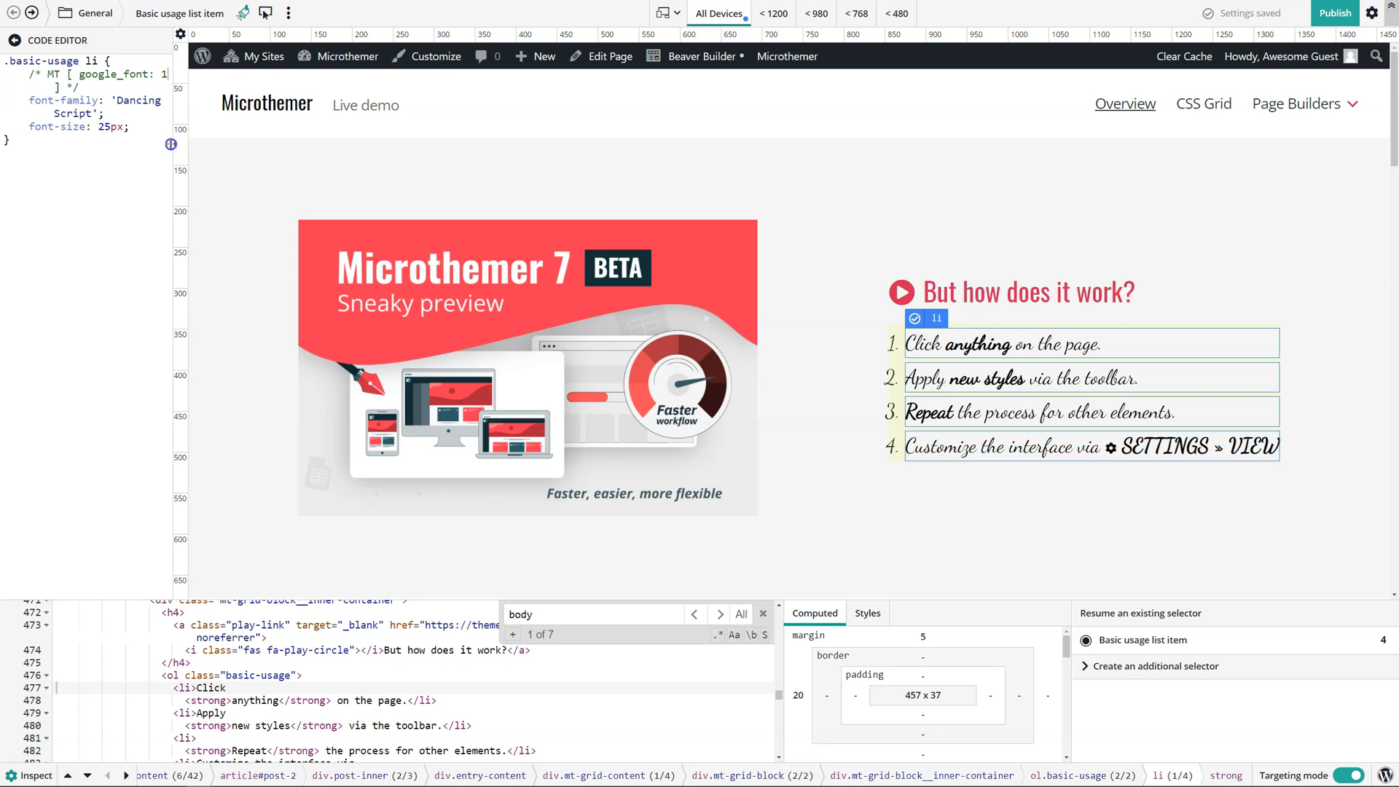
pyautogui.moveTo(170, 144); pyautogui.dragTo(293, 147)
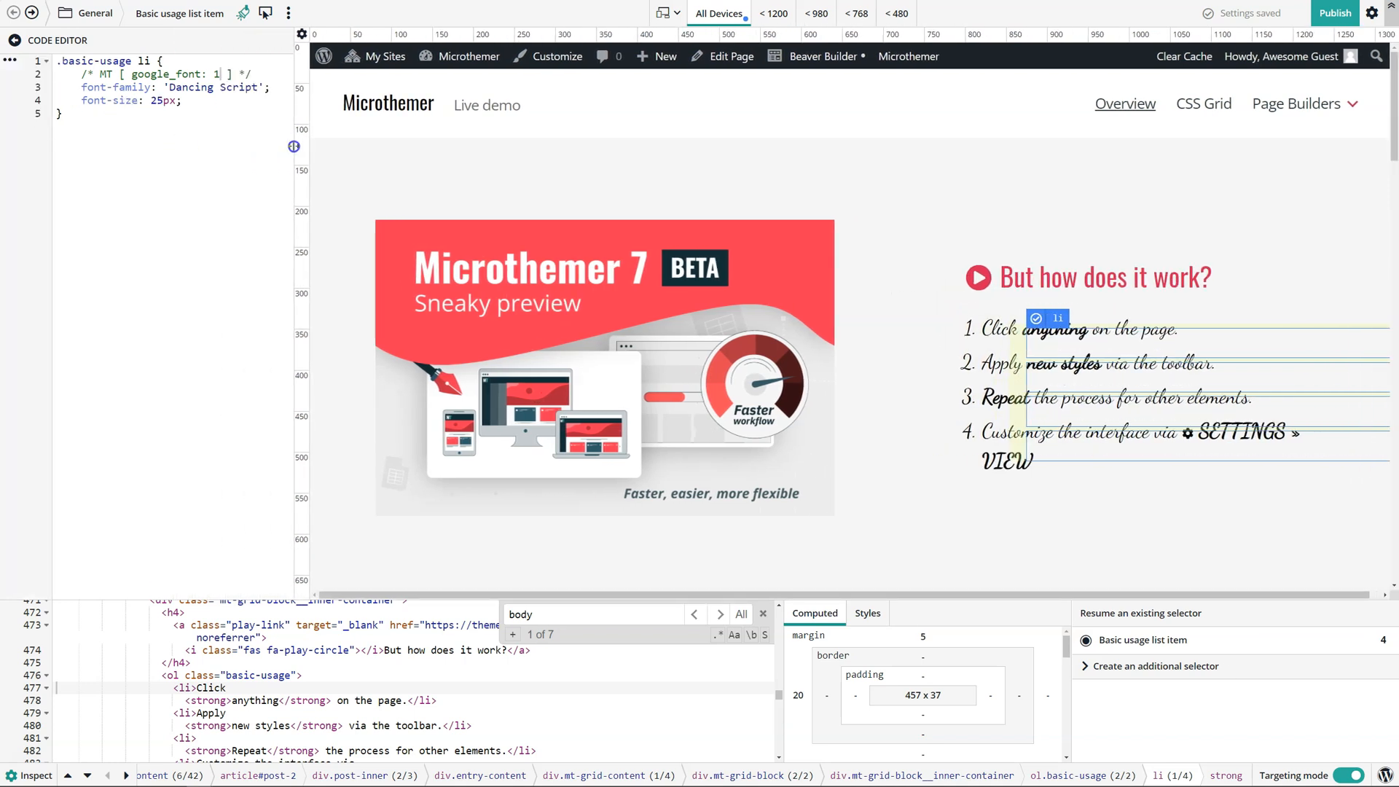
# Step: Insert a stray closing brace after .basic-usage li in the CSS and check the Text properties before returning to the code
pyautogui.click(150, 62)
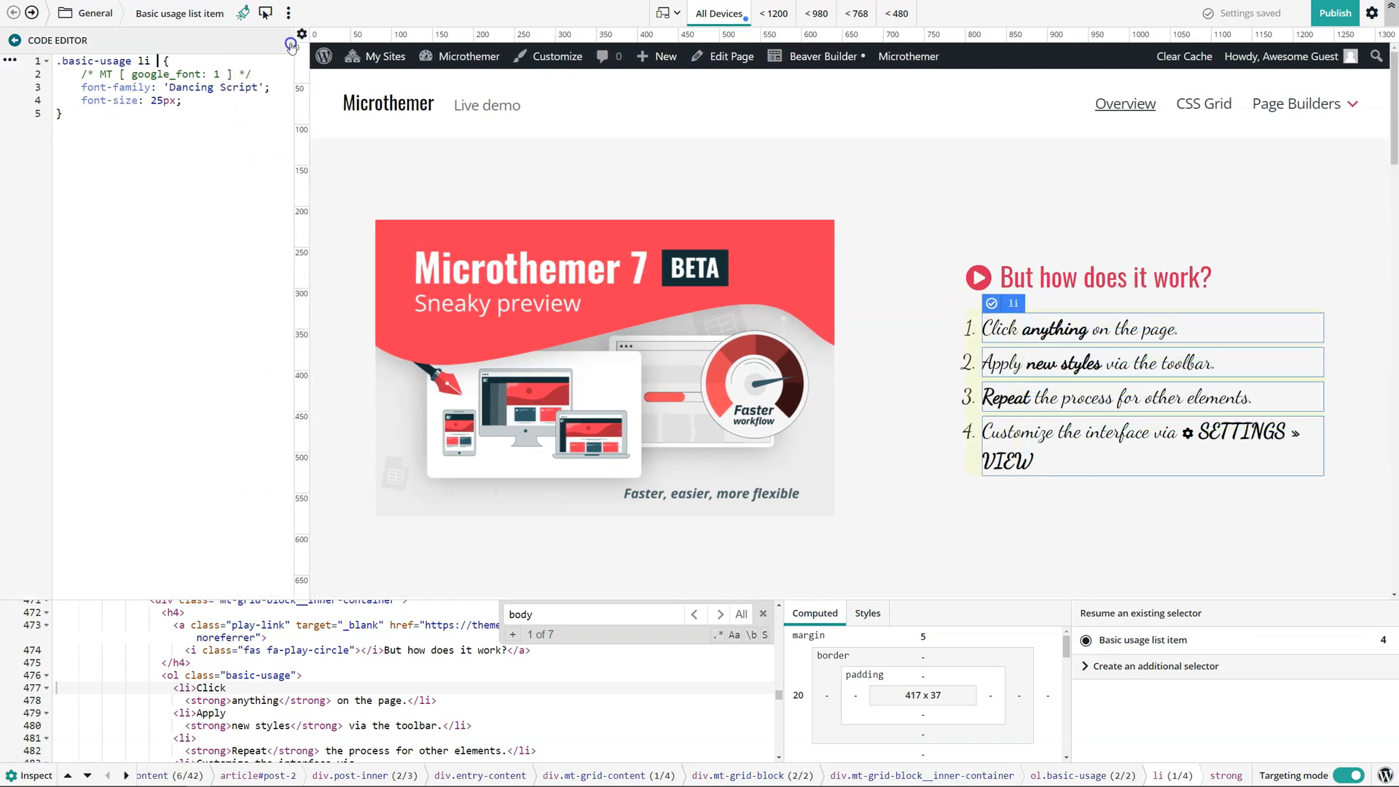
pyautogui.write('}')
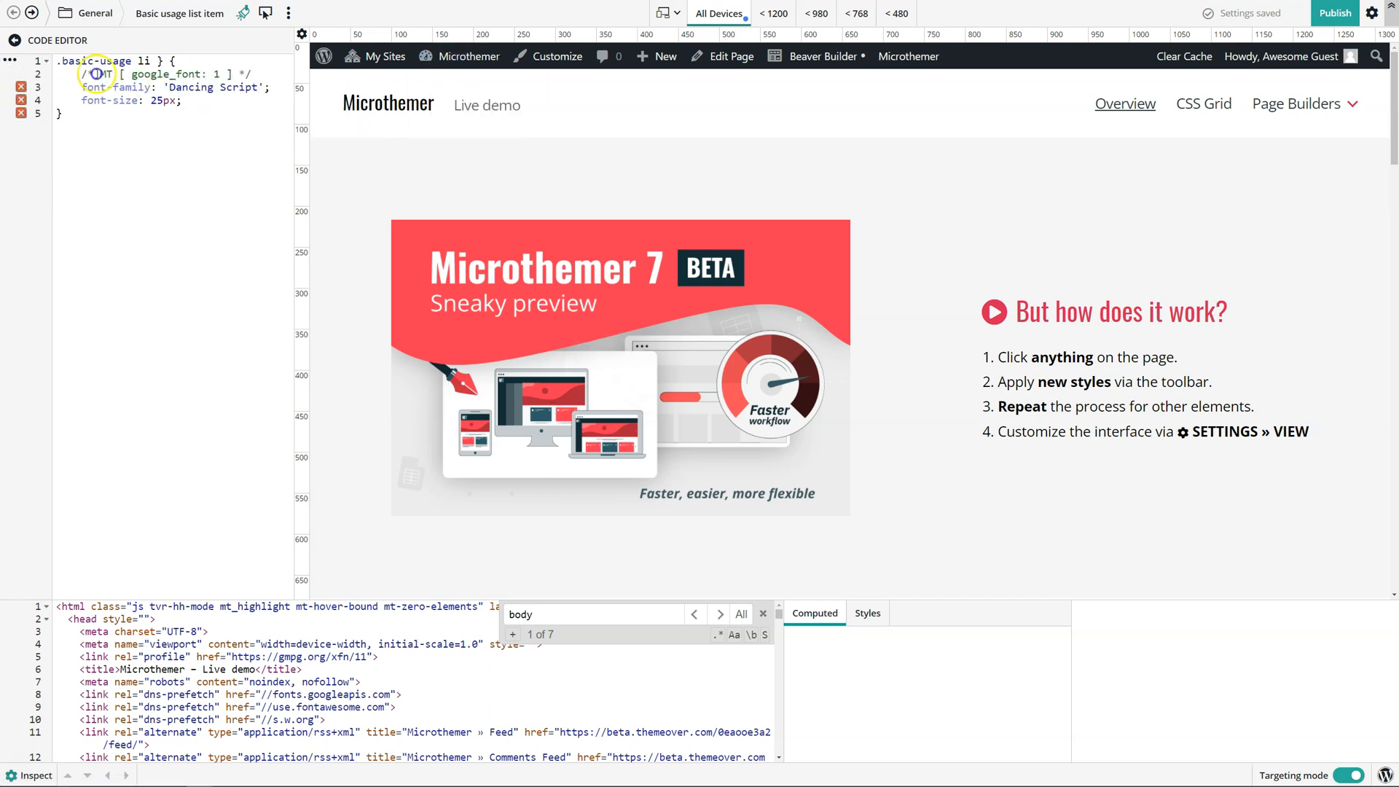
pyautogui.moveTo(66, 42)
pyautogui.click(51, 115)
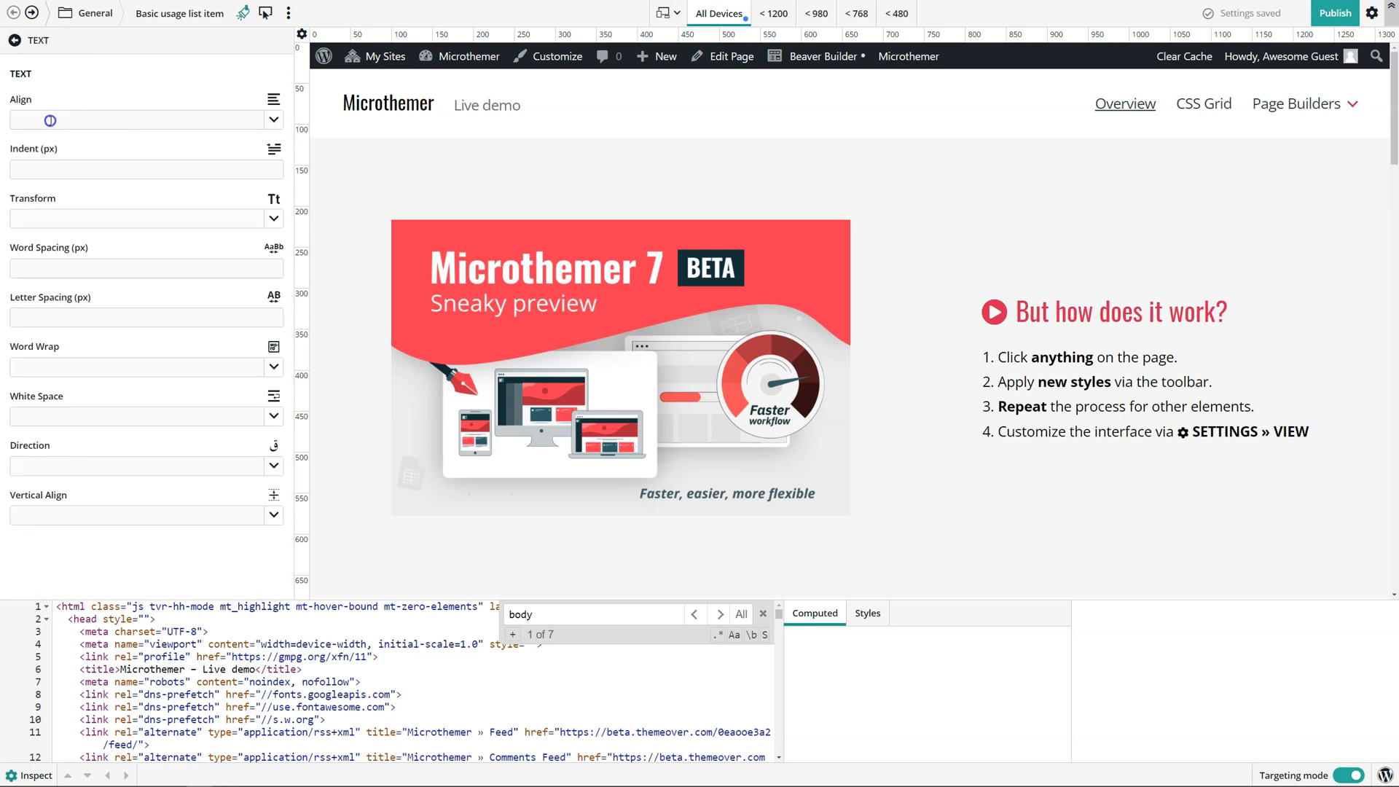
pyautogui.moveTo(32, 41)
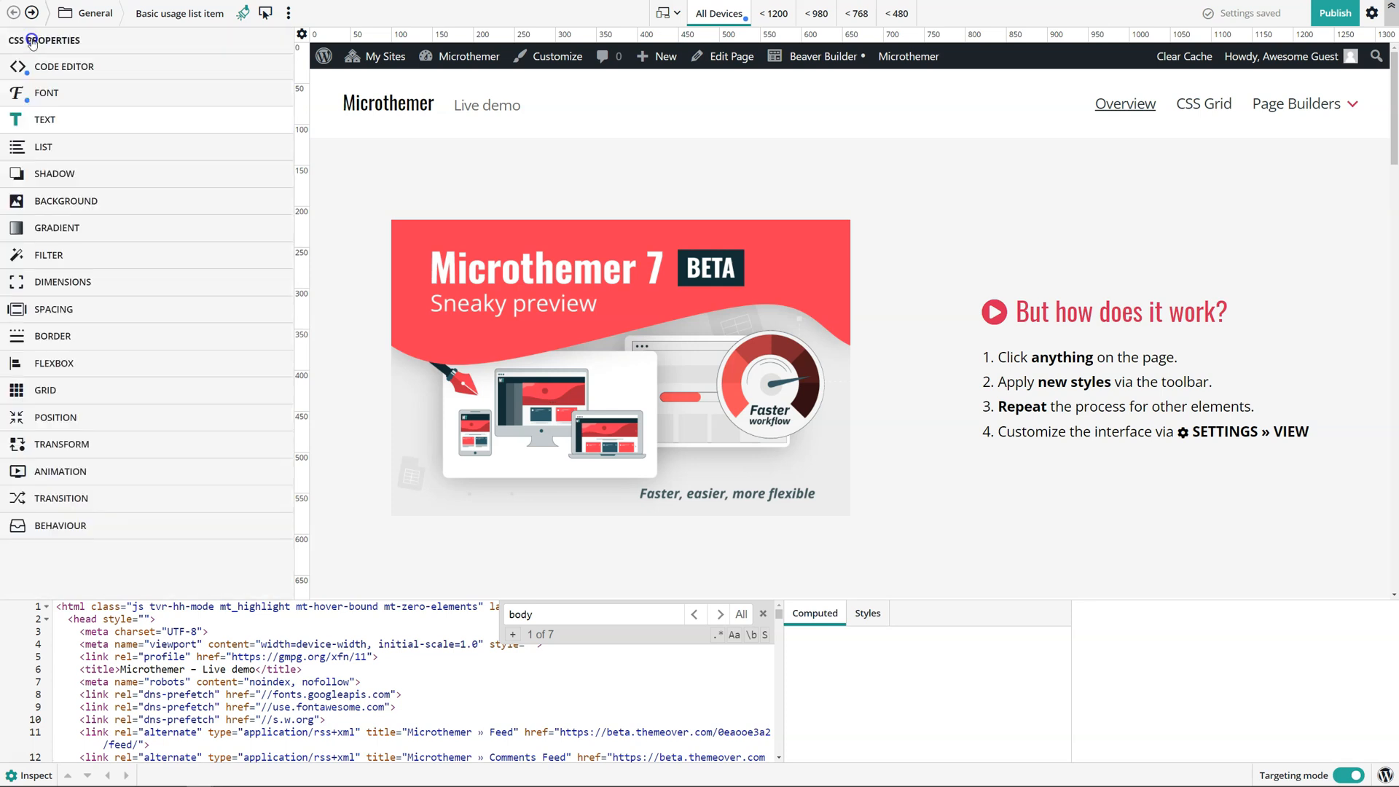
pyautogui.click(63, 66)
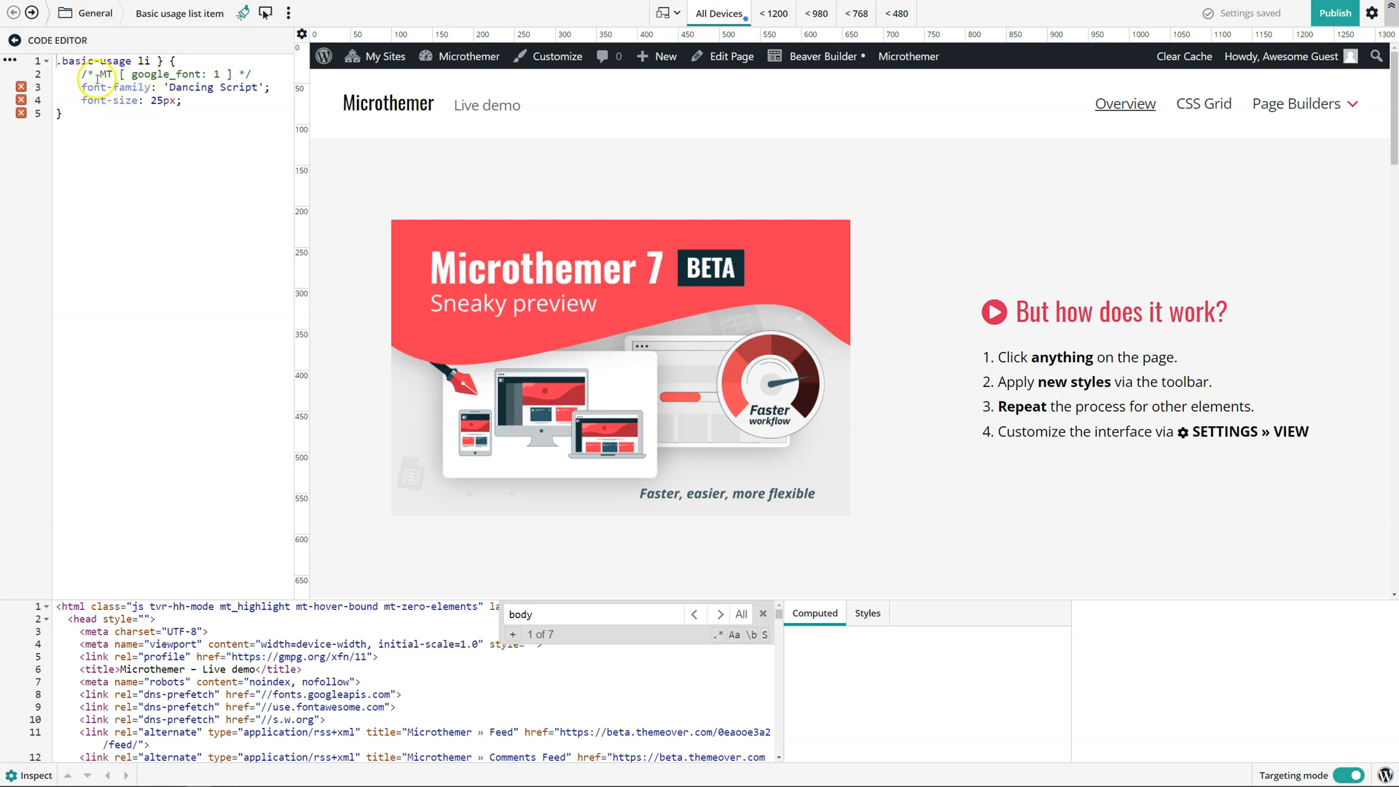
# Step: View the generated CSS code and examine the syntax errors marked in the .basic-usage li rules, closing the view when done
pyautogui.click(103, 17)
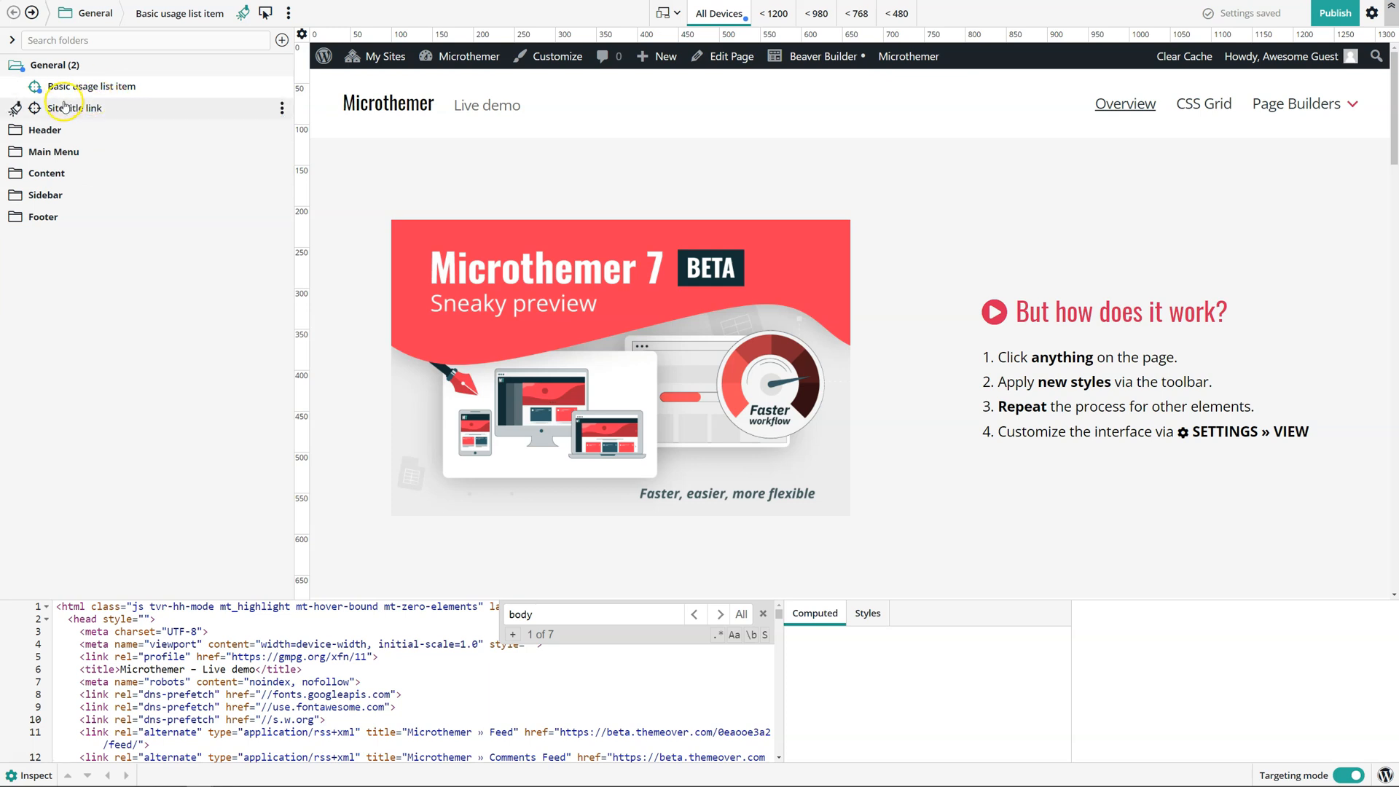
pyautogui.moveTo(1349, 95)
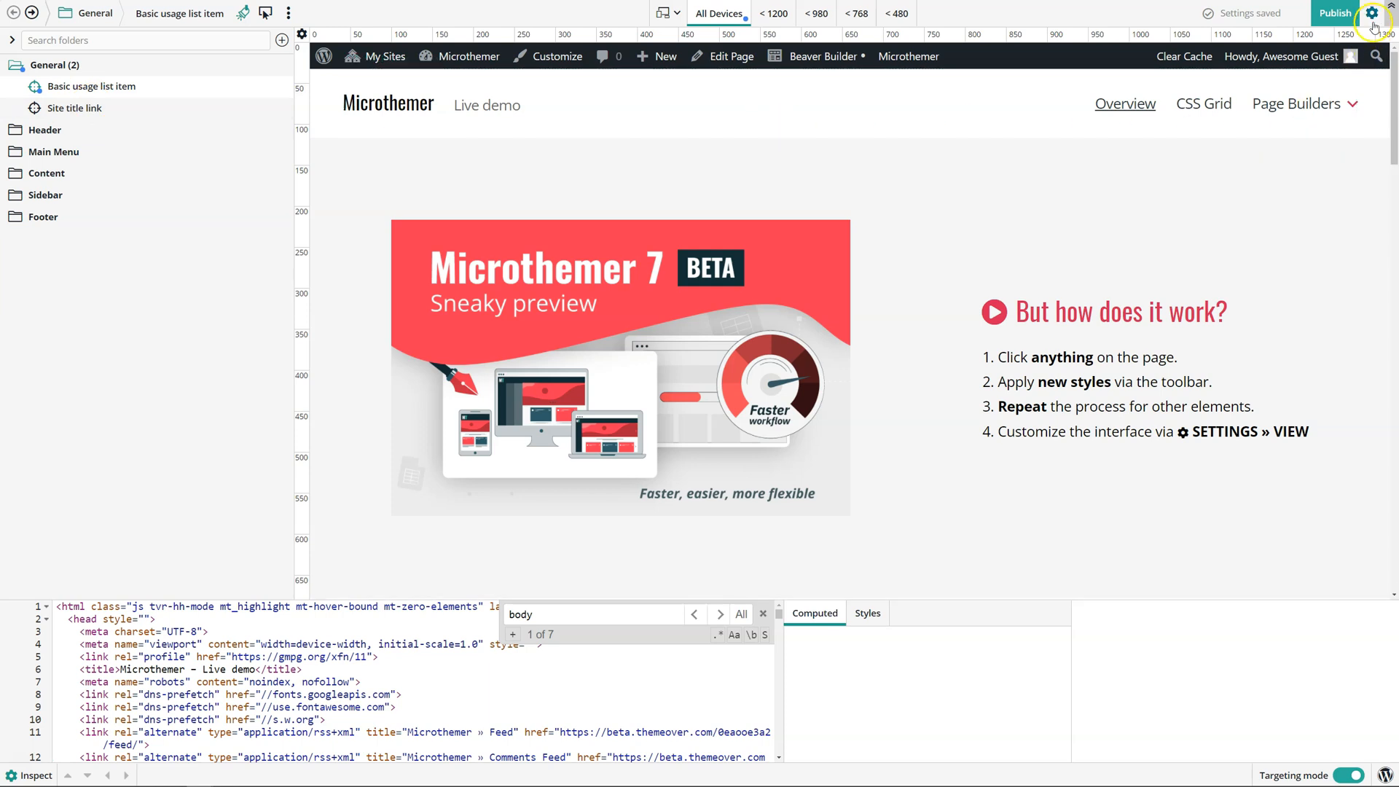
pyautogui.click(1372, 12)
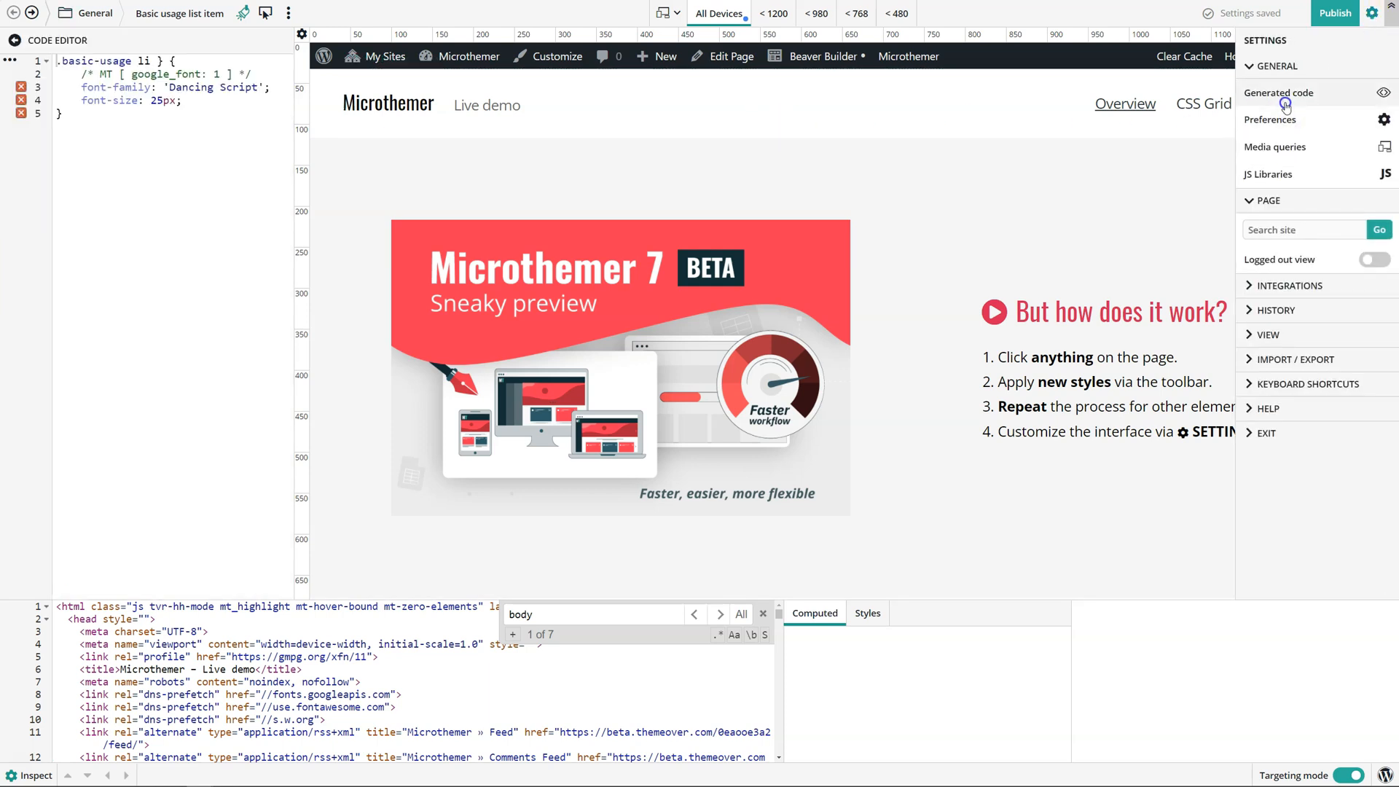
pyautogui.click(1290, 94)
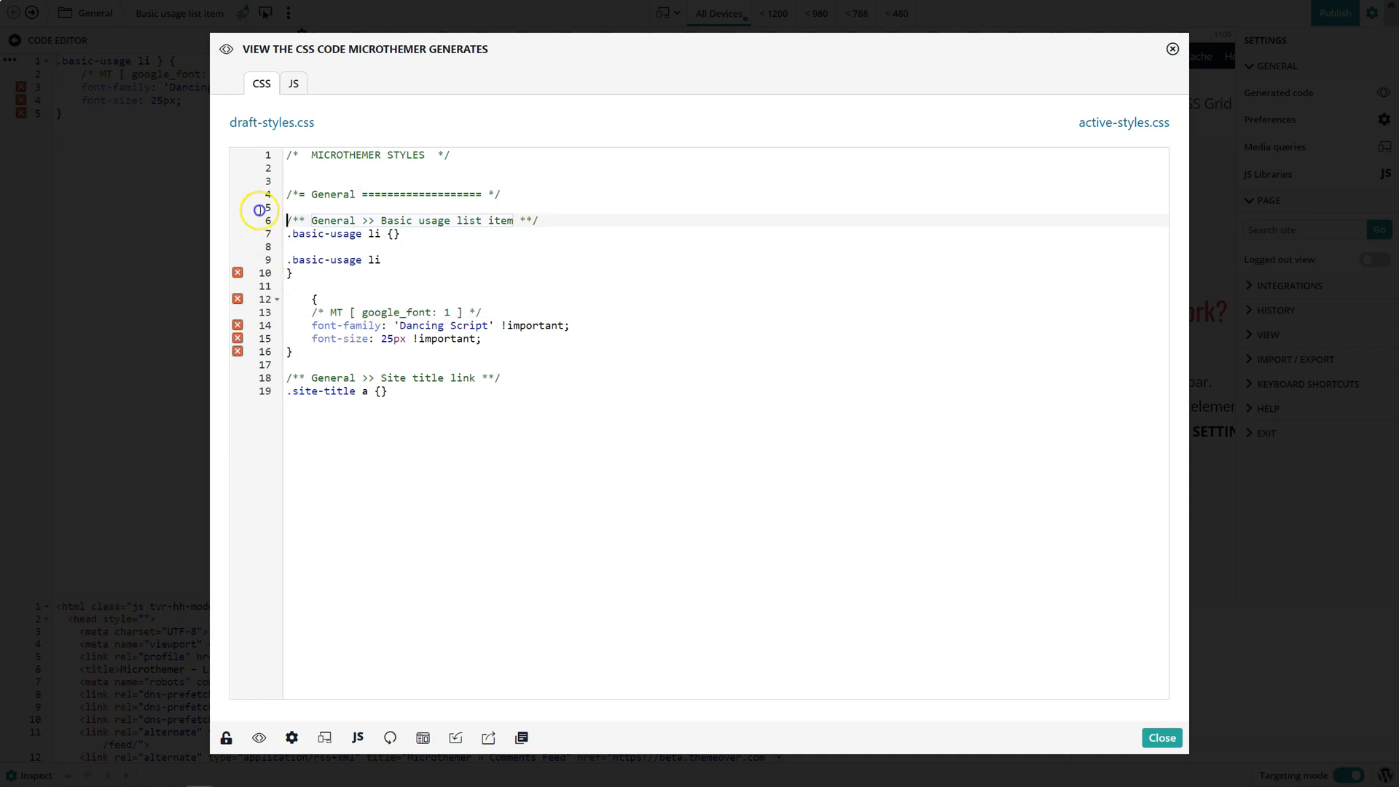
pyautogui.click(290, 216)
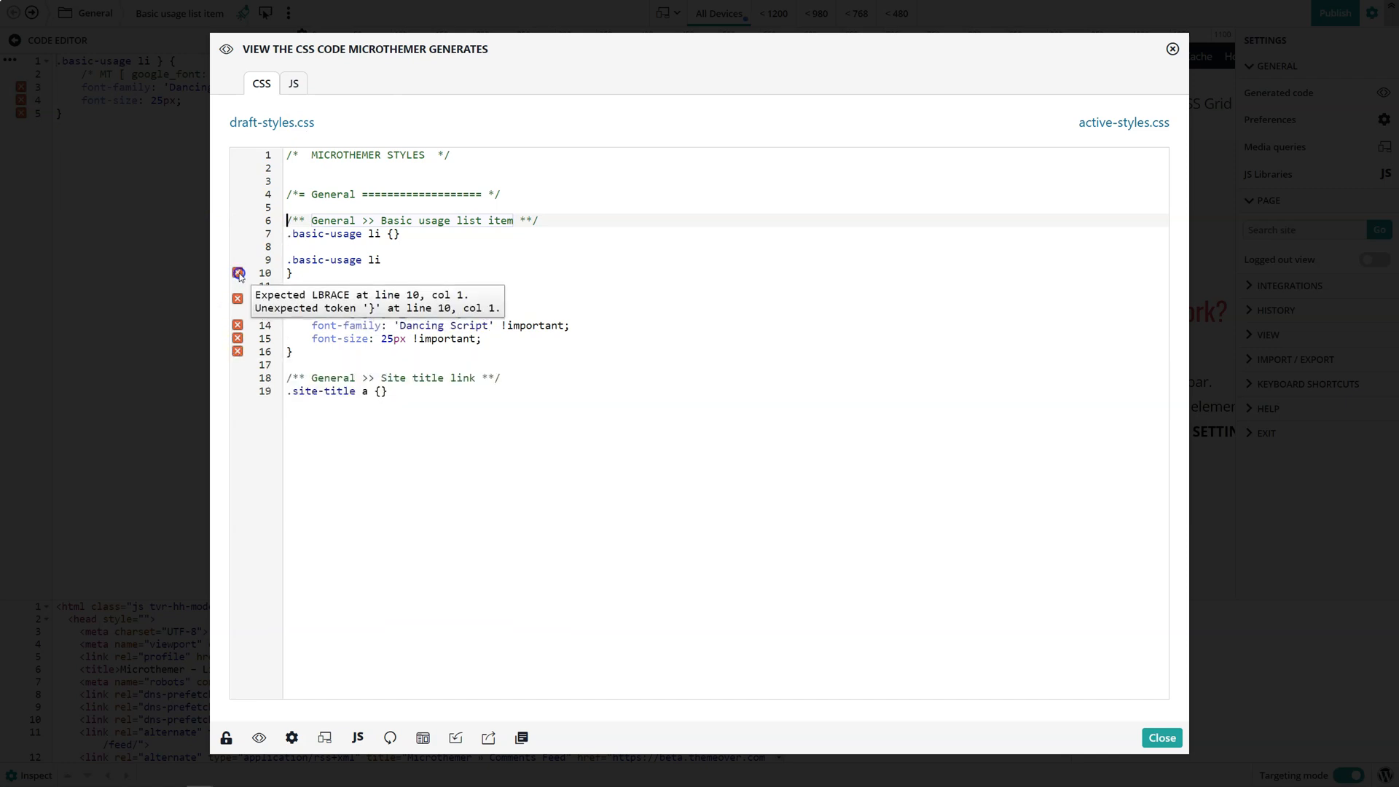
pyautogui.click(344, 263)
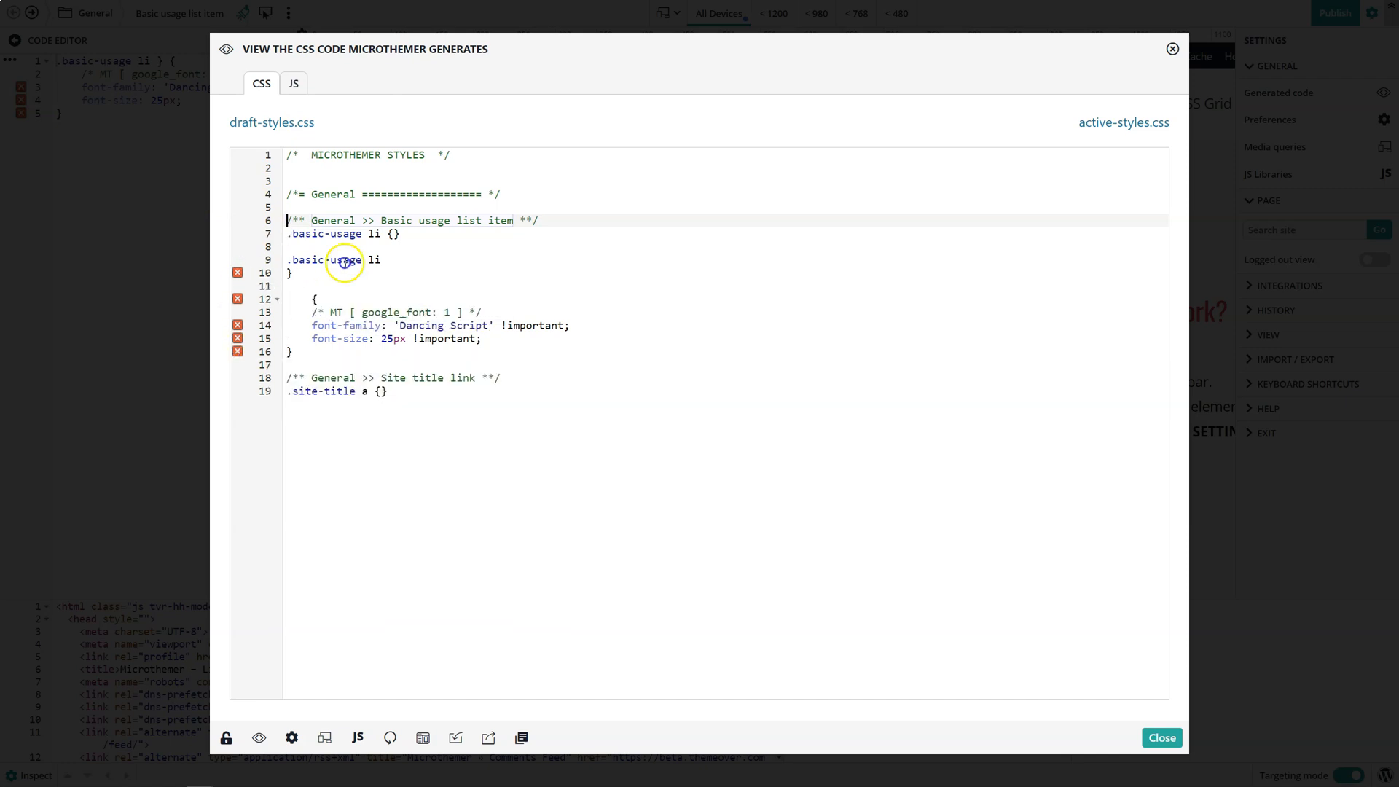
pyautogui.click(405, 253)
pyautogui.click(1168, 51)
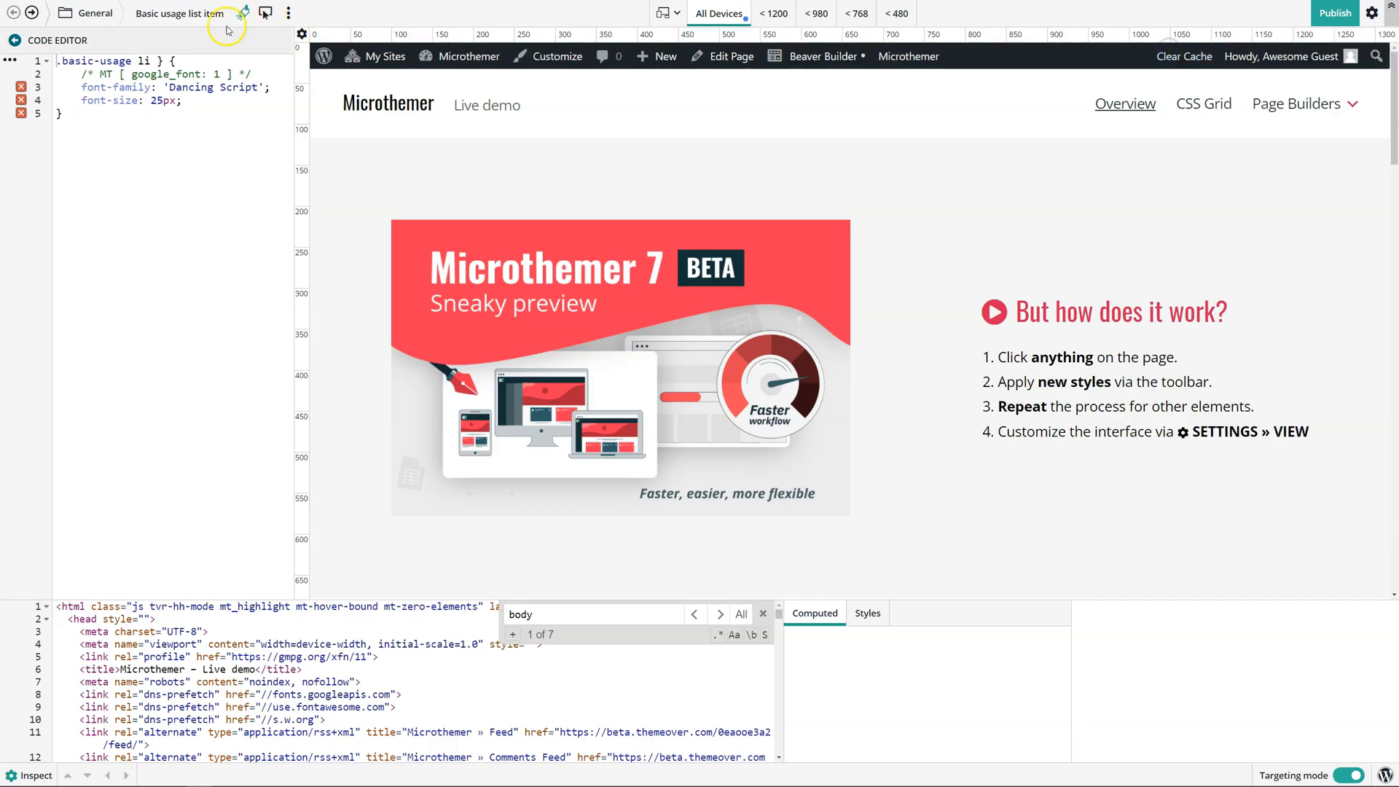
# Step: Remove the stray closing brace after .basic-usage li in the Basic usage list item CSS
pyautogui.click(171, 61)
pyautogui.press('BackSpace')
pyautogui.press('BackSpace')
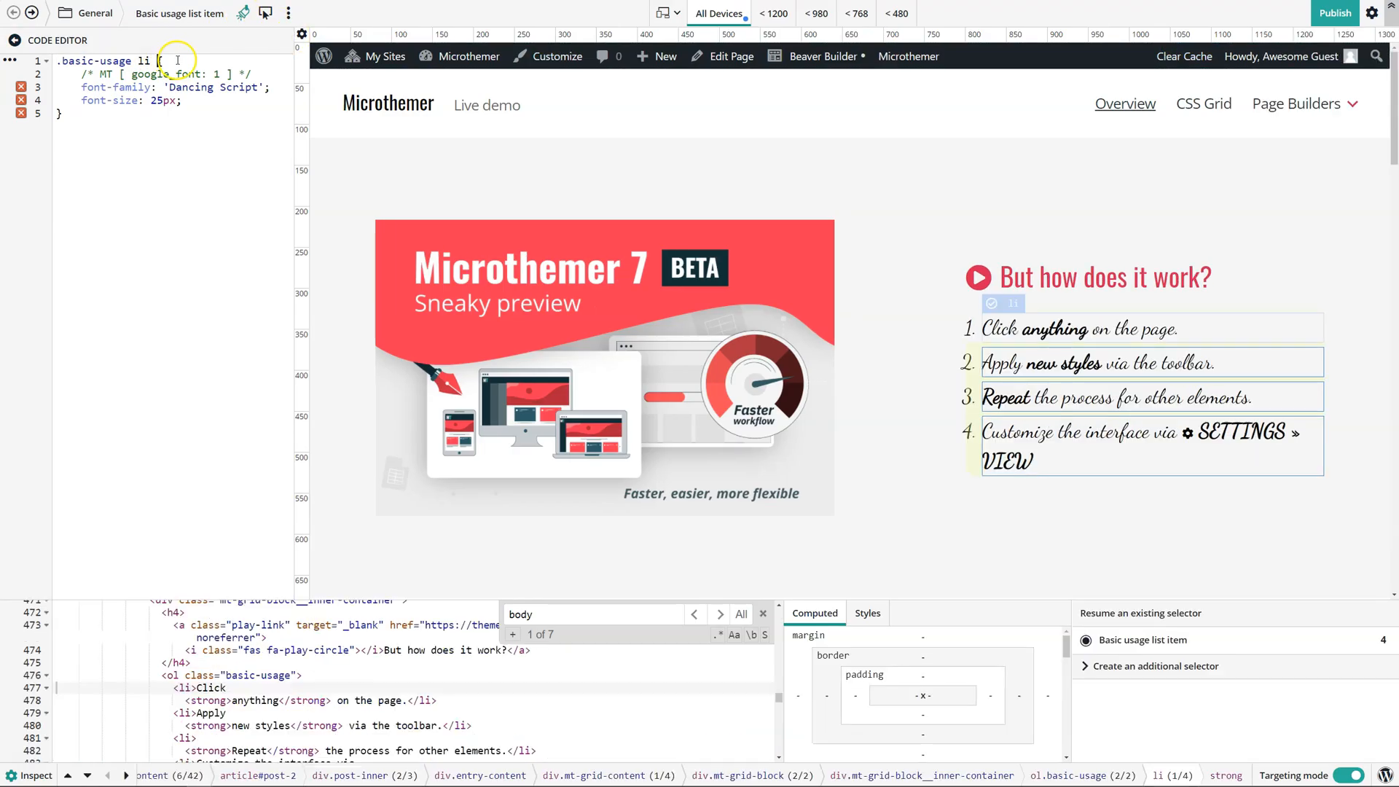
pyautogui.click(194, 103)
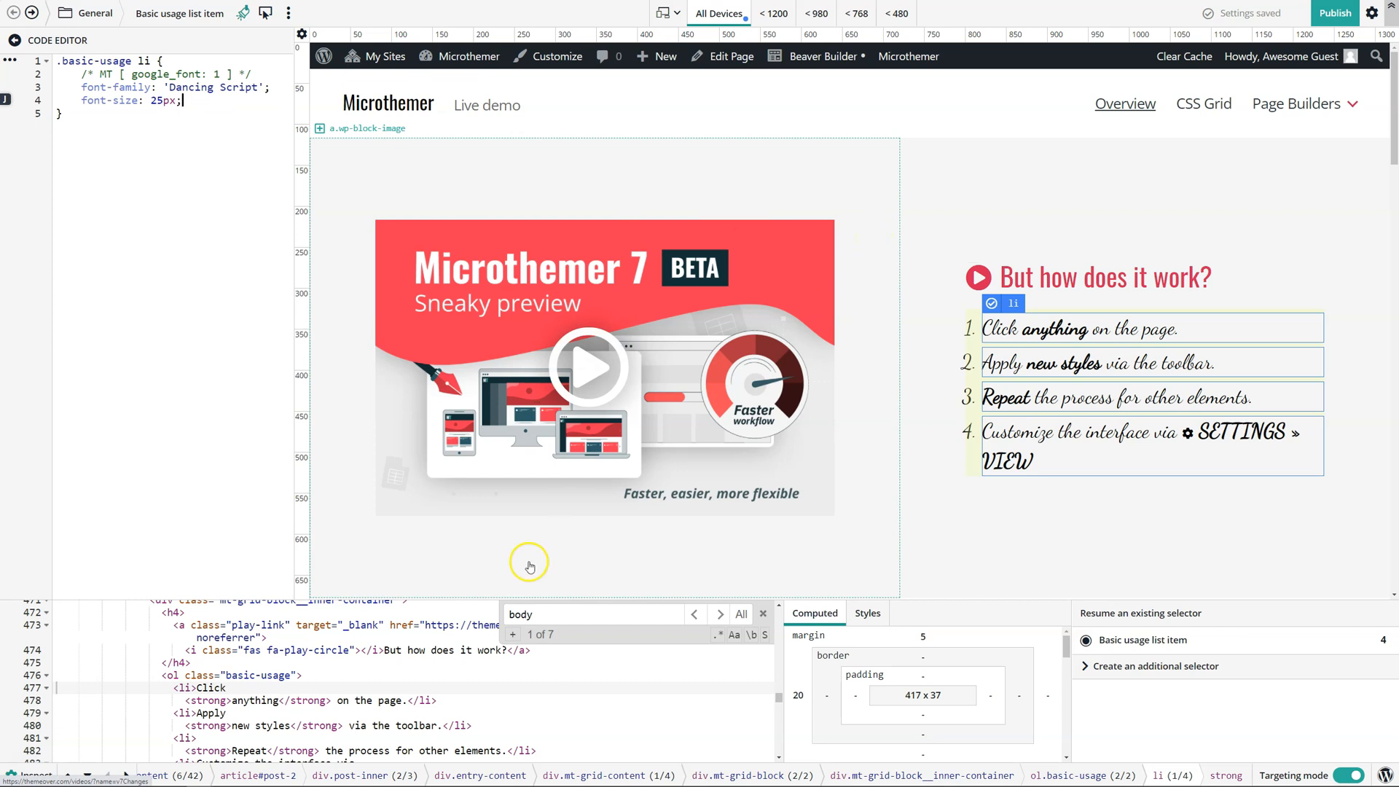
pyautogui.scroll(3, 237, 663)
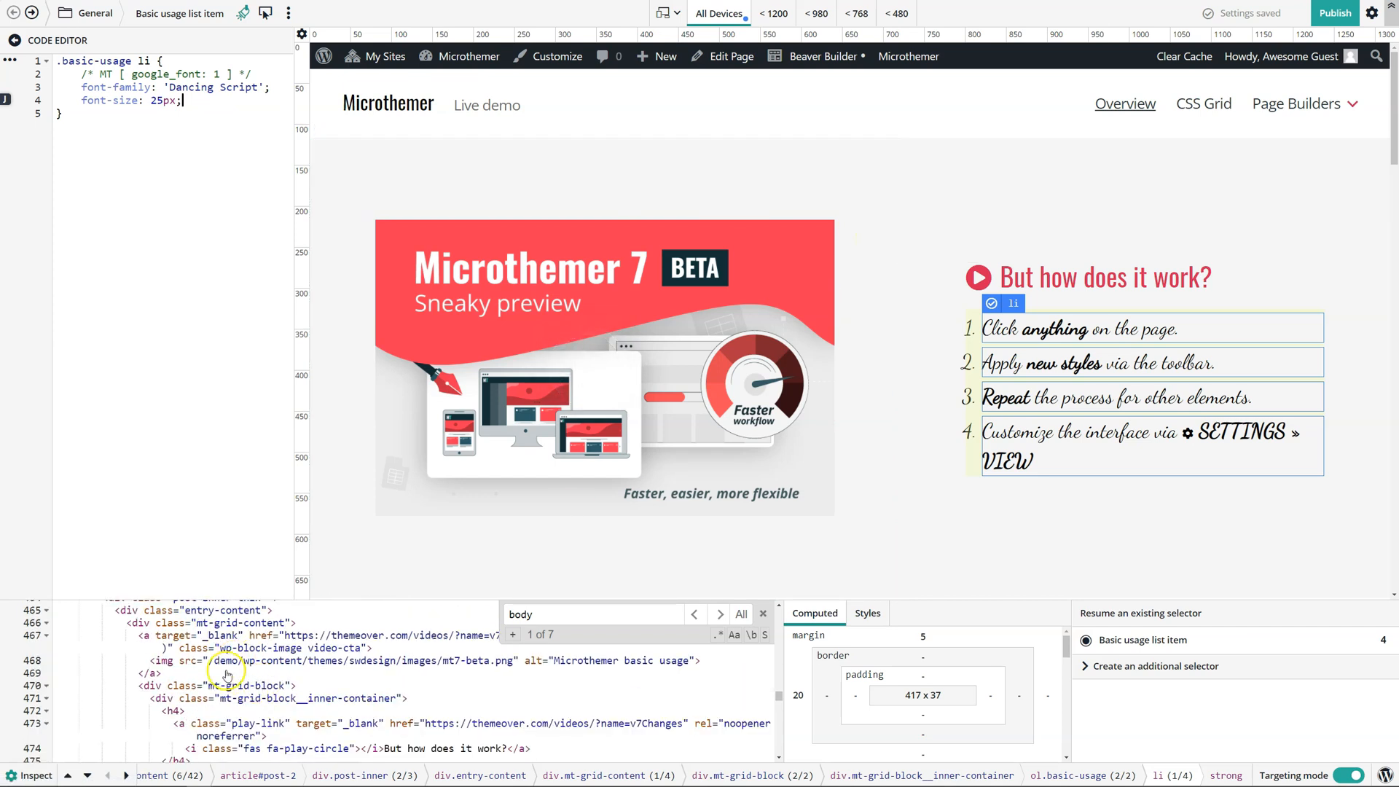
pyautogui.scroll(2, 212, 671)
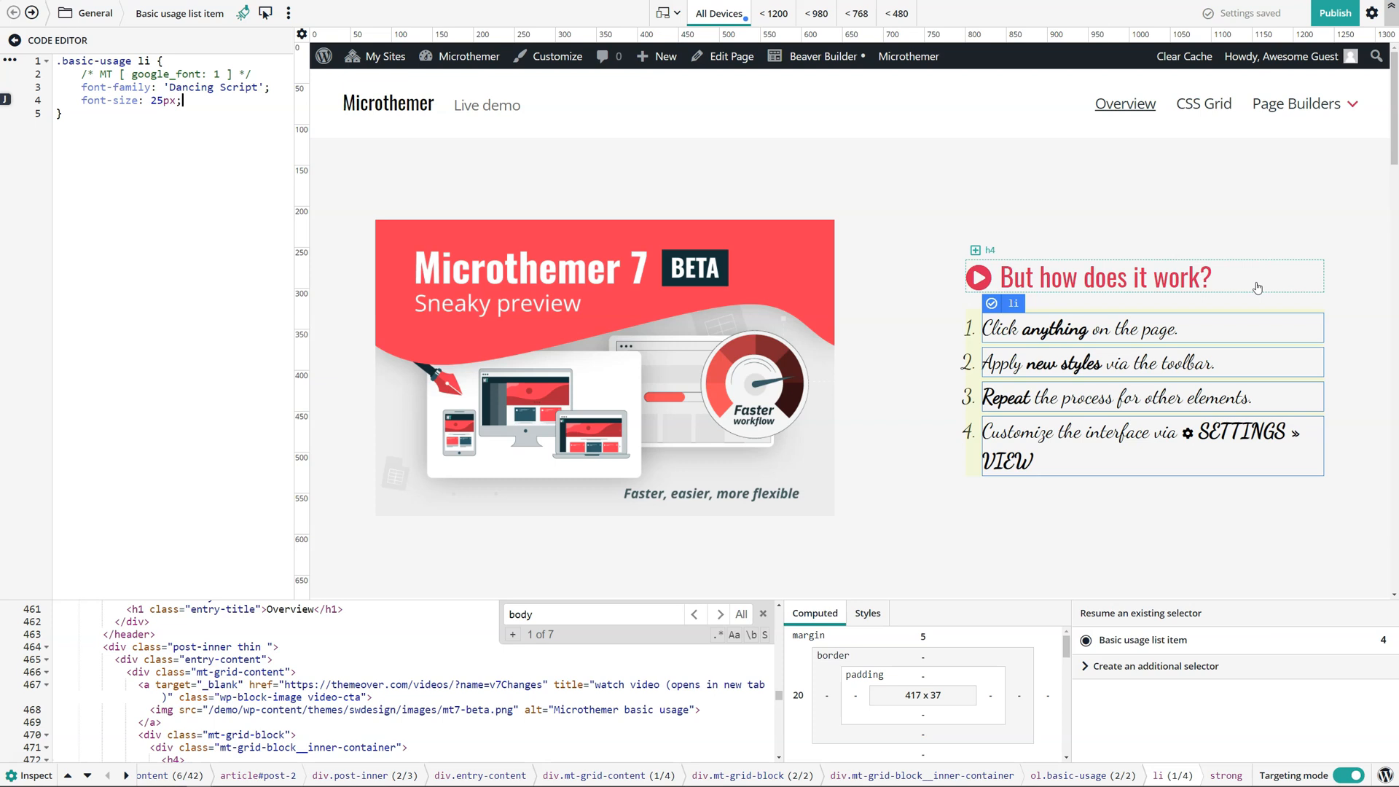
pyautogui.click(744, 179)
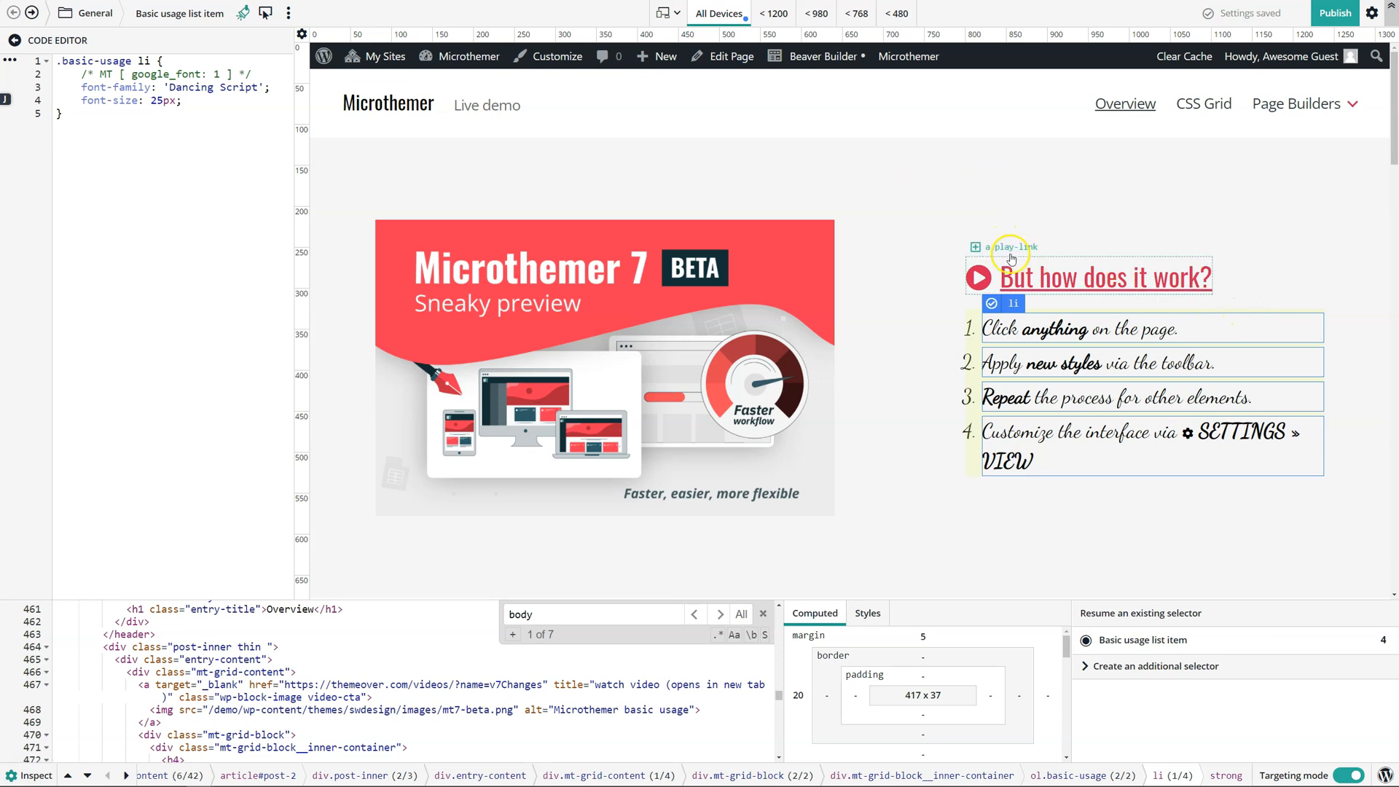
# Step: Target the "But how does it work?" h4 heading and check the preference for always adding !important to CSS styles
pyautogui.click(1268, 283)
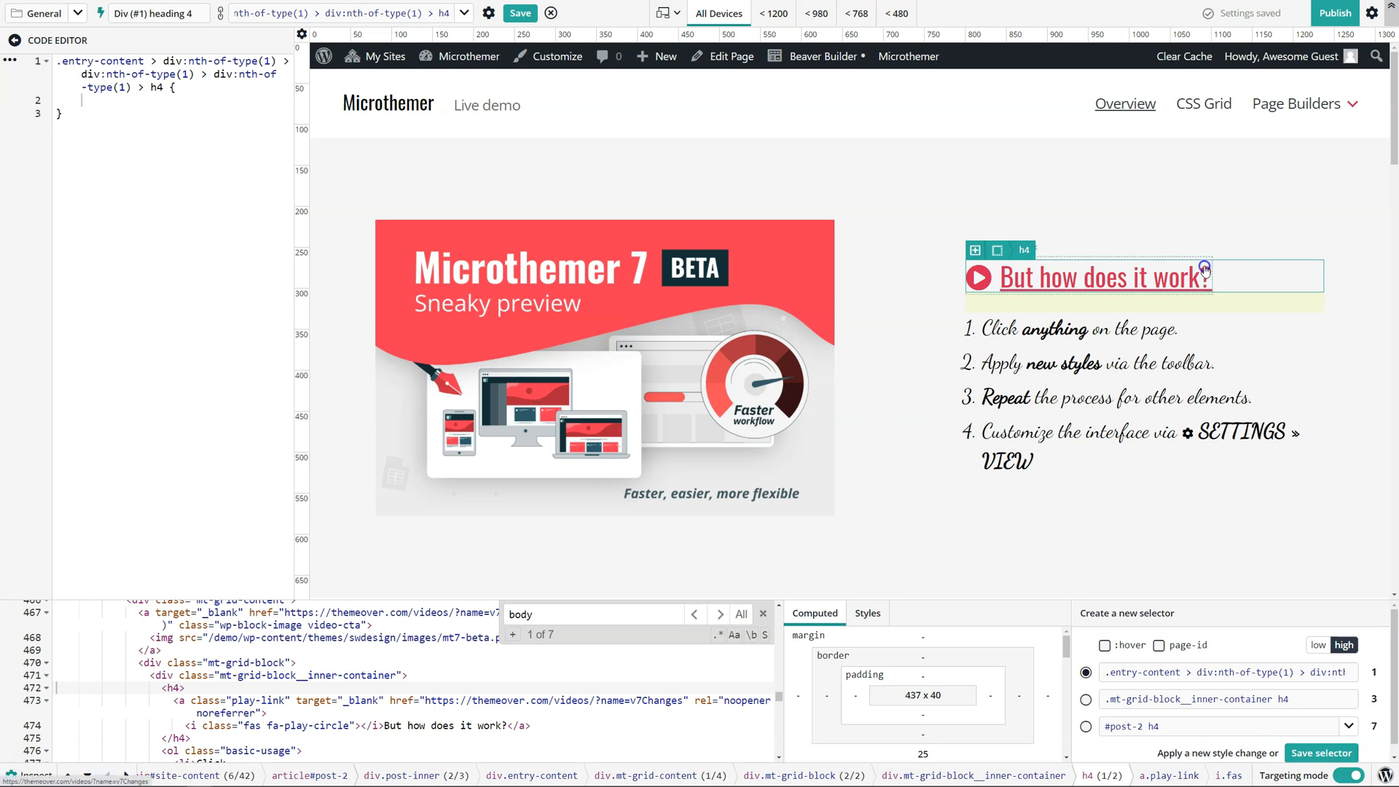
pyautogui.click(1372, 13)
pyautogui.click(1277, 121)
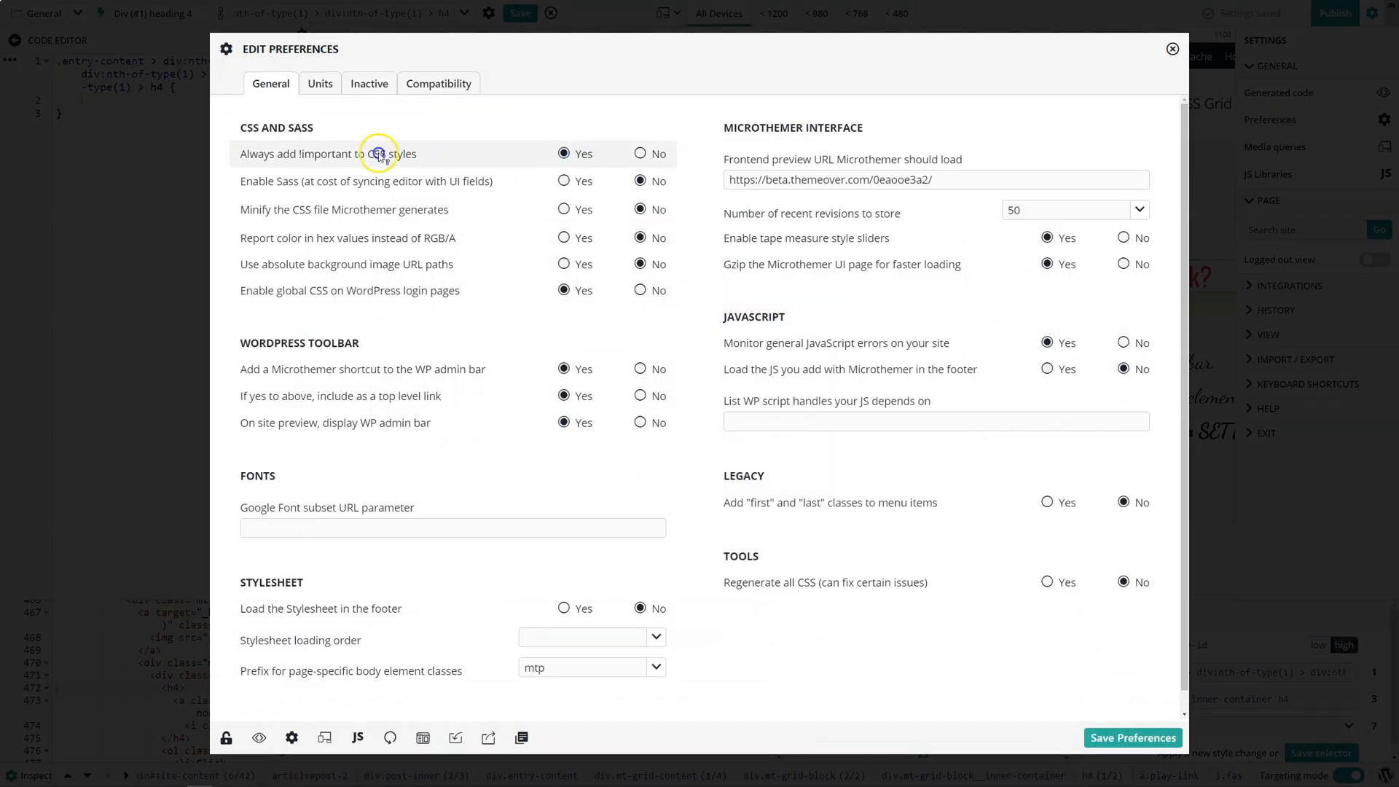
pyautogui.moveTo(342, 156)
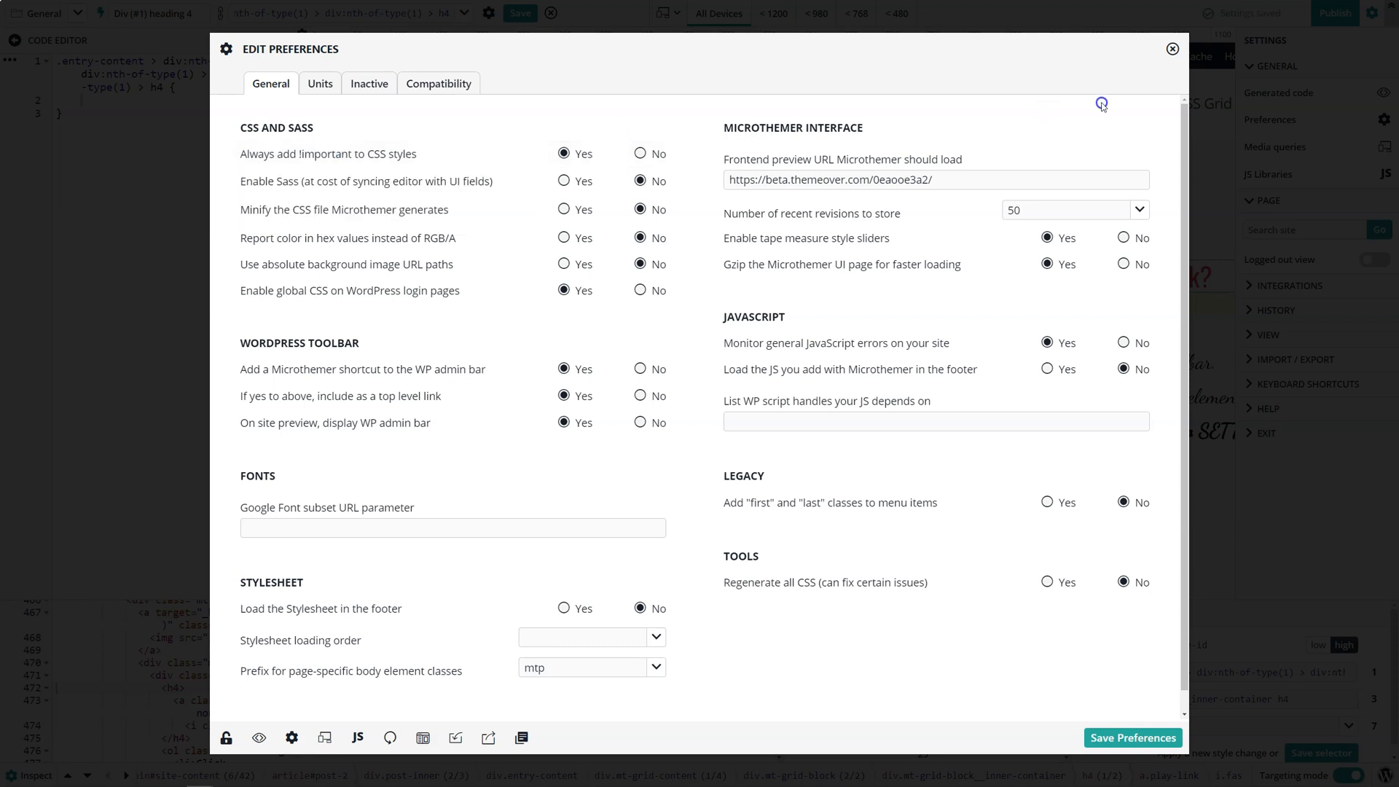
pyautogui.click(1172, 50)
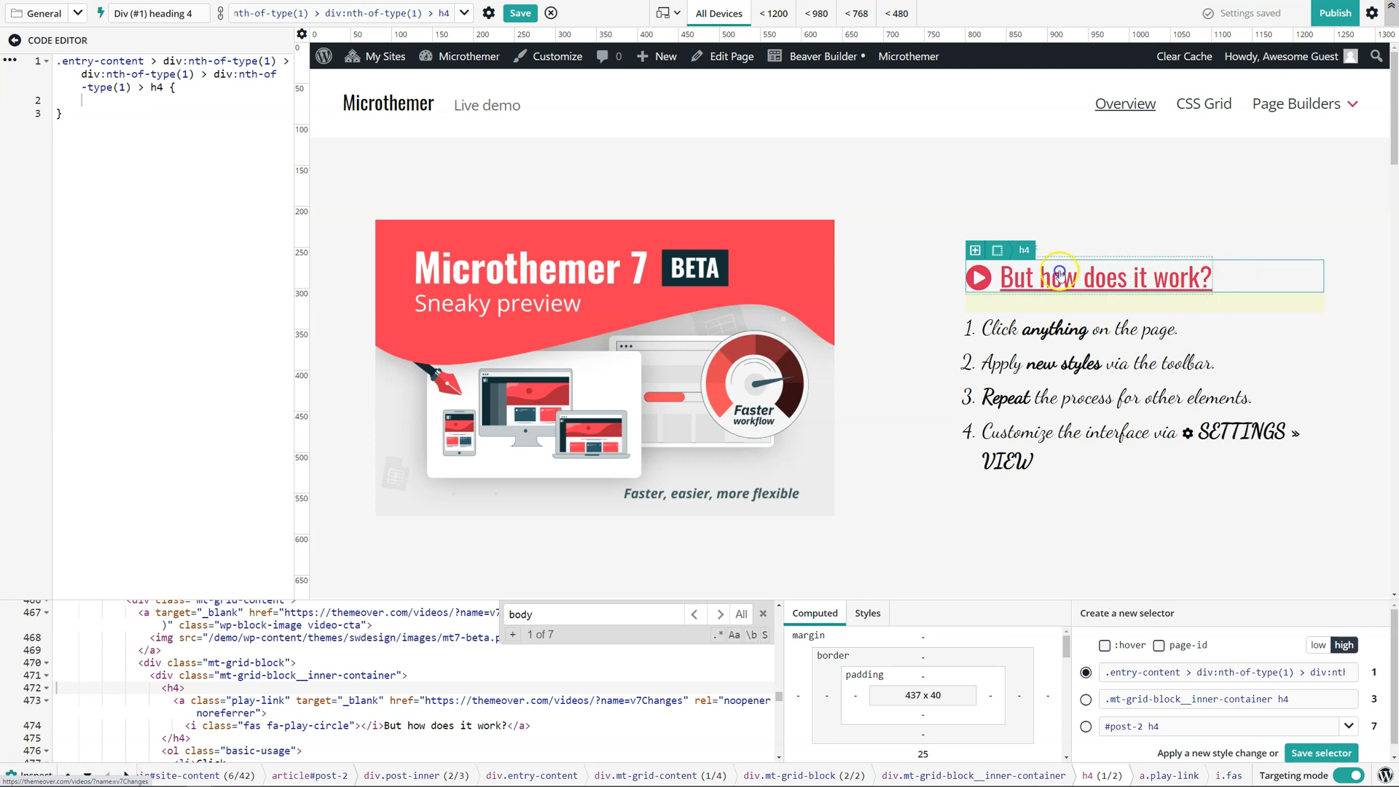
# Step: Set the font color of the h4 heading to the saved green, rgb(35, 207, 23)
pyautogui.click(45, 42)
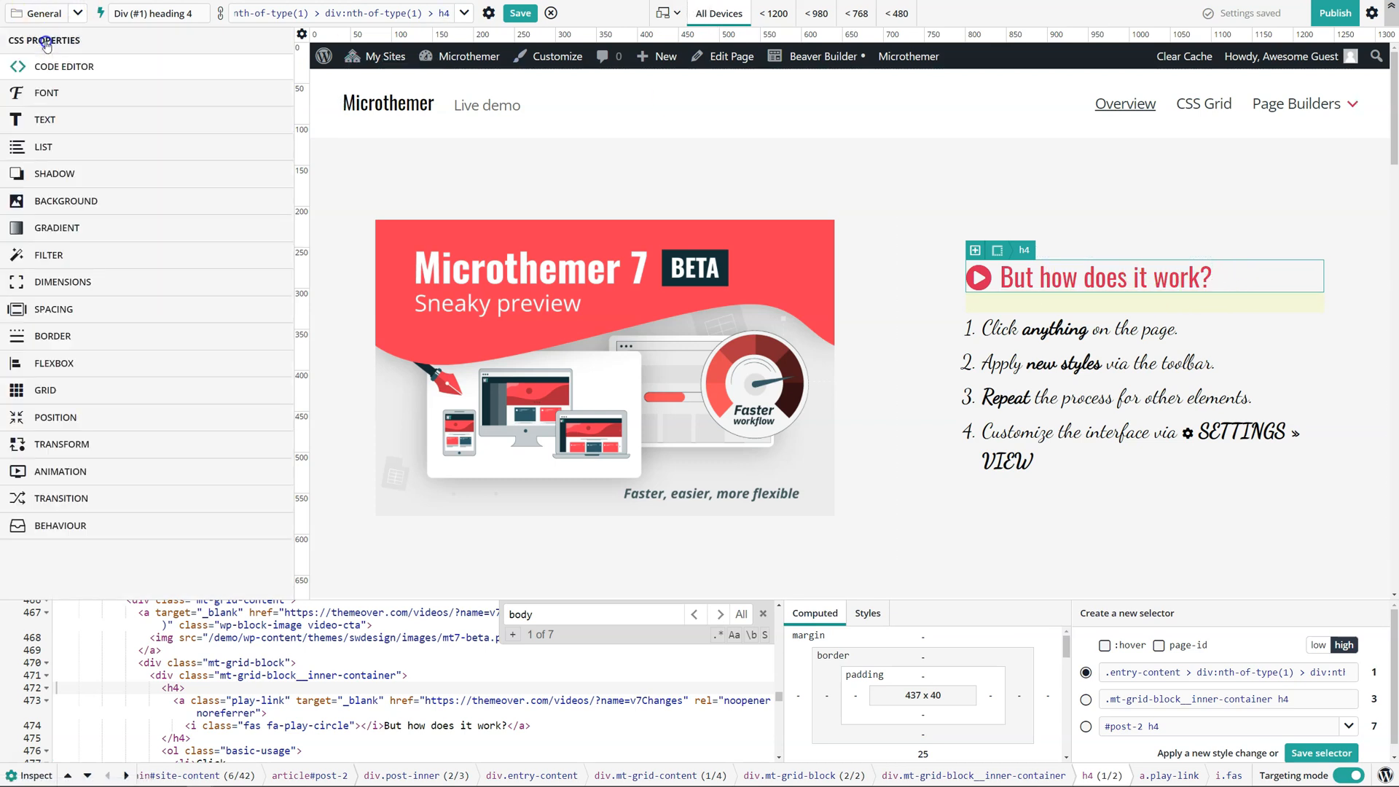
pyautogui.click(46, 93)
pyautogui.click(113, 169)
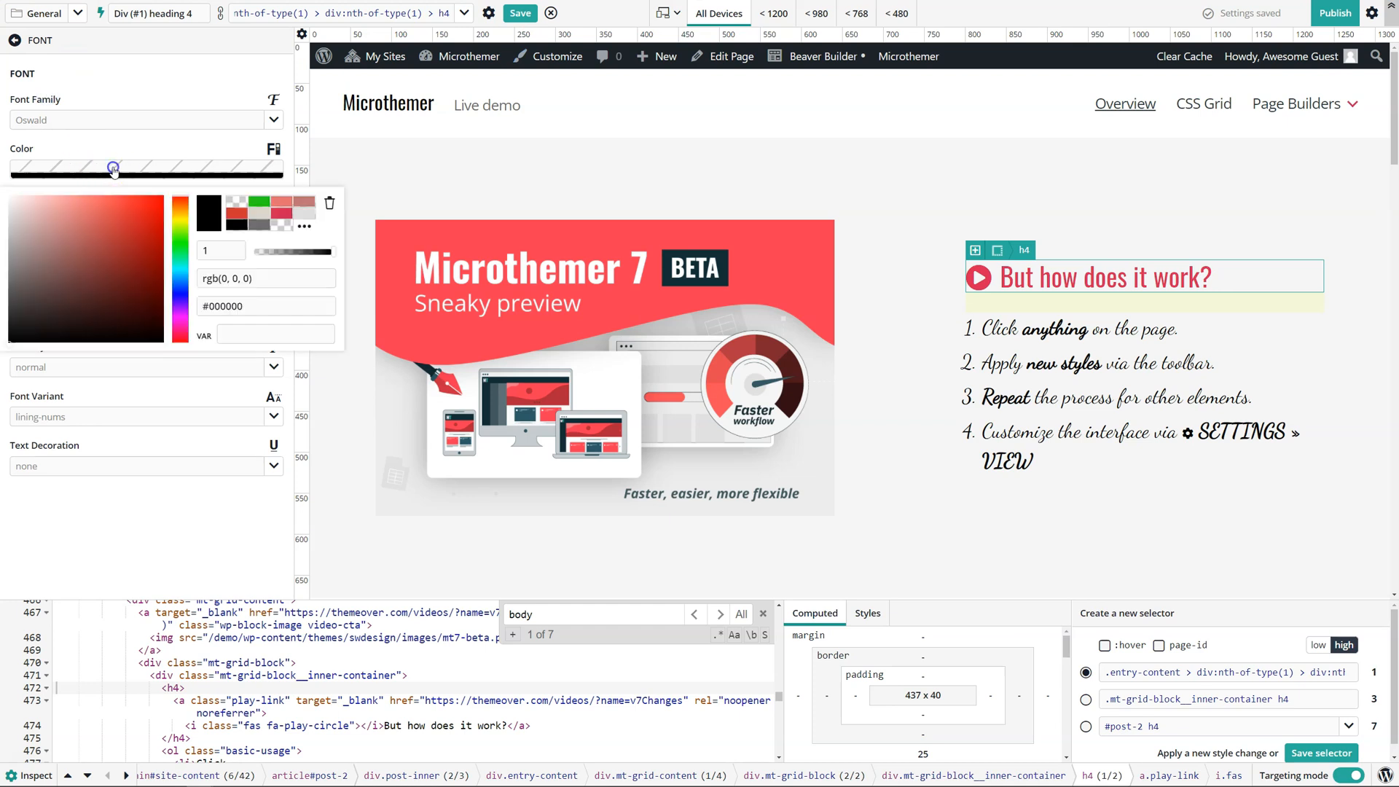
pyautogui.click(261, 203)
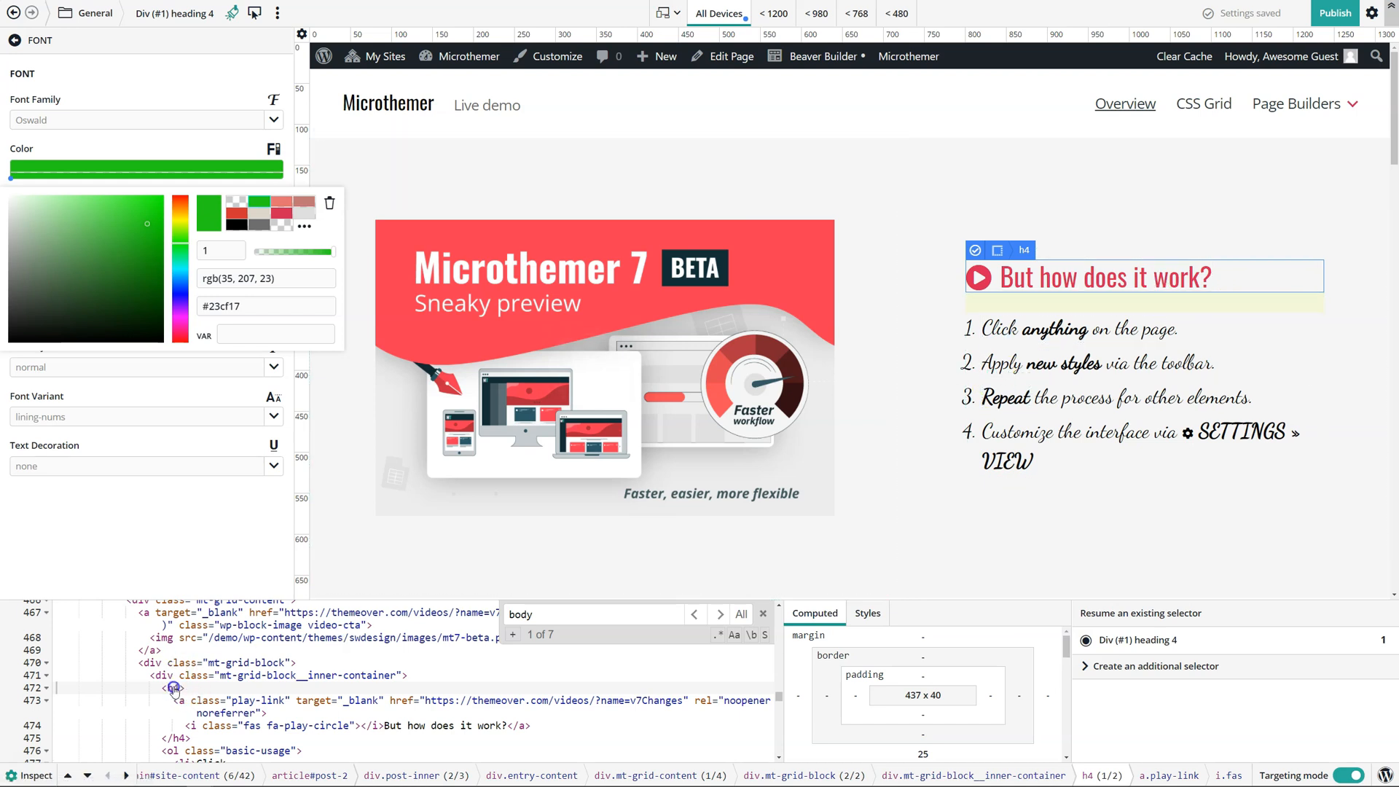
# Step: Inspect the a.play-link element inside the h4 heading, checking its computed color and the style rules that set it
pyautogui.click(186, 702)
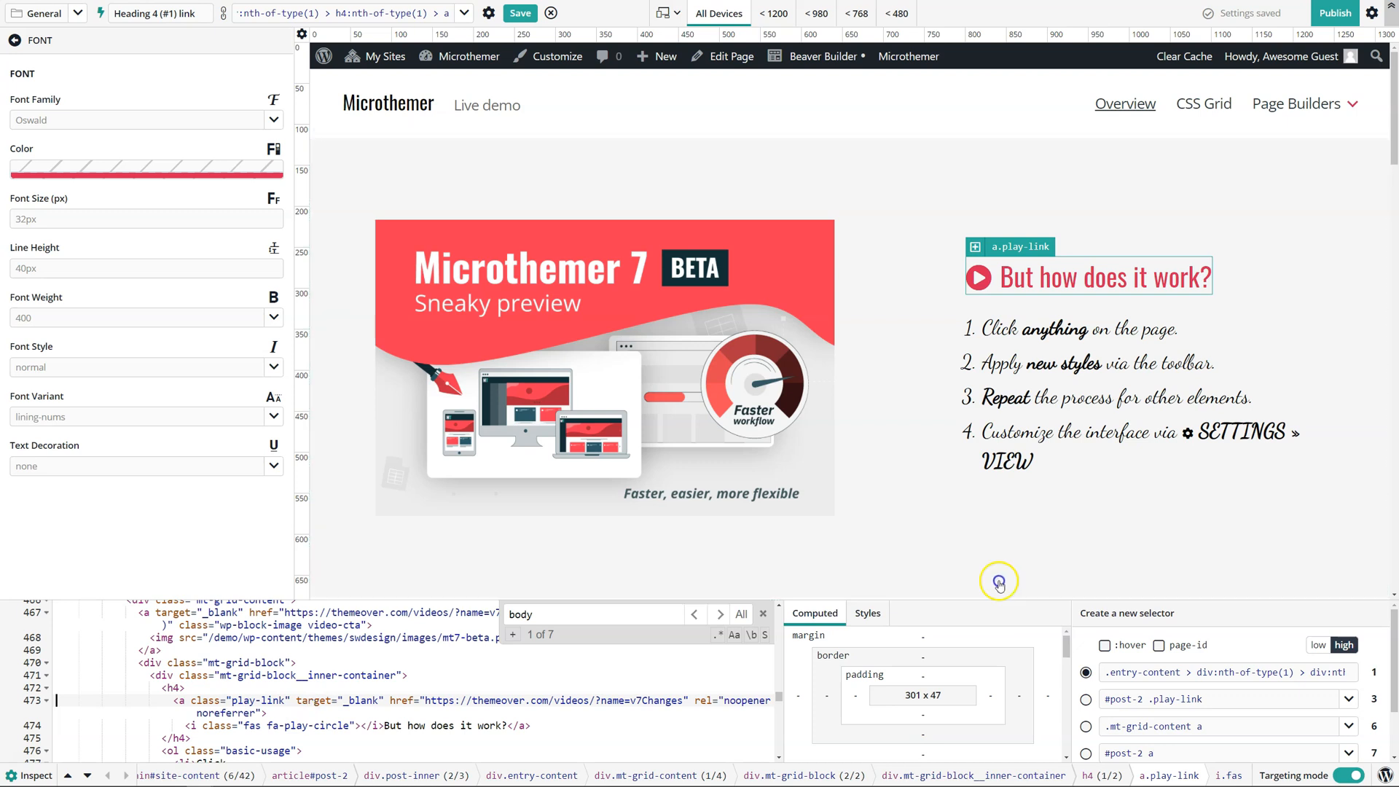
pyautogui.scroll(-3, 969, 677)
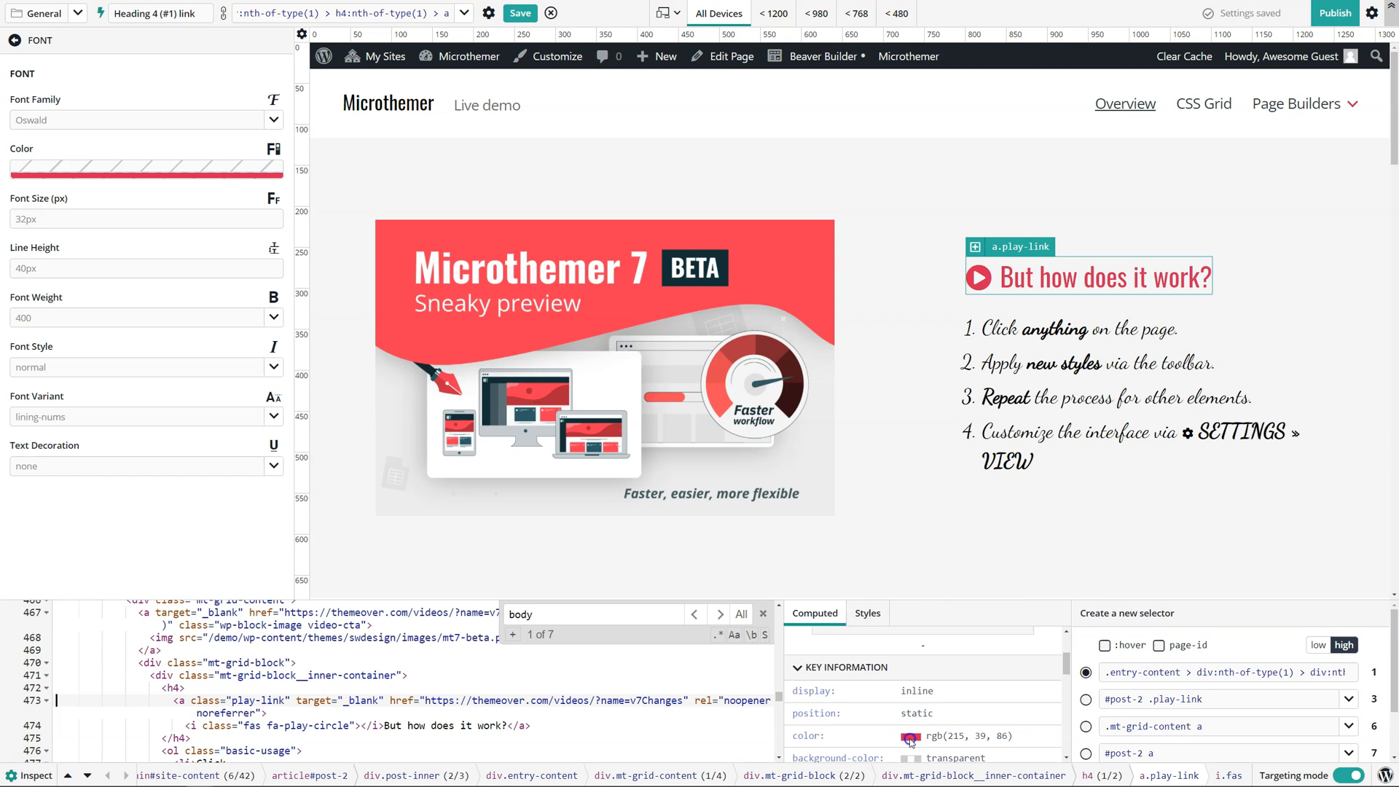
pyautogui.click(868, 615)
pyautogui.scroll(-3, 988, 689)
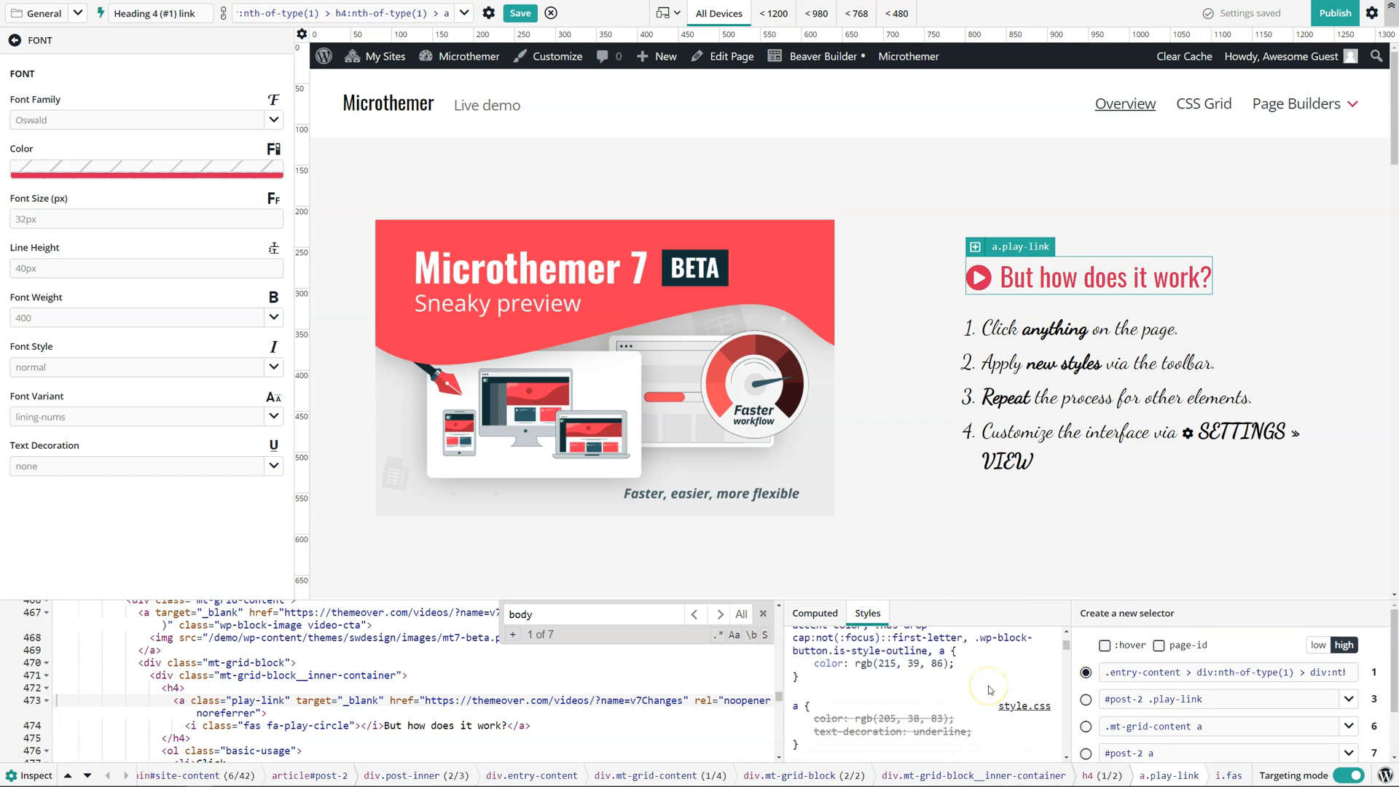
pyautogui.scroll(2, 966, 667)
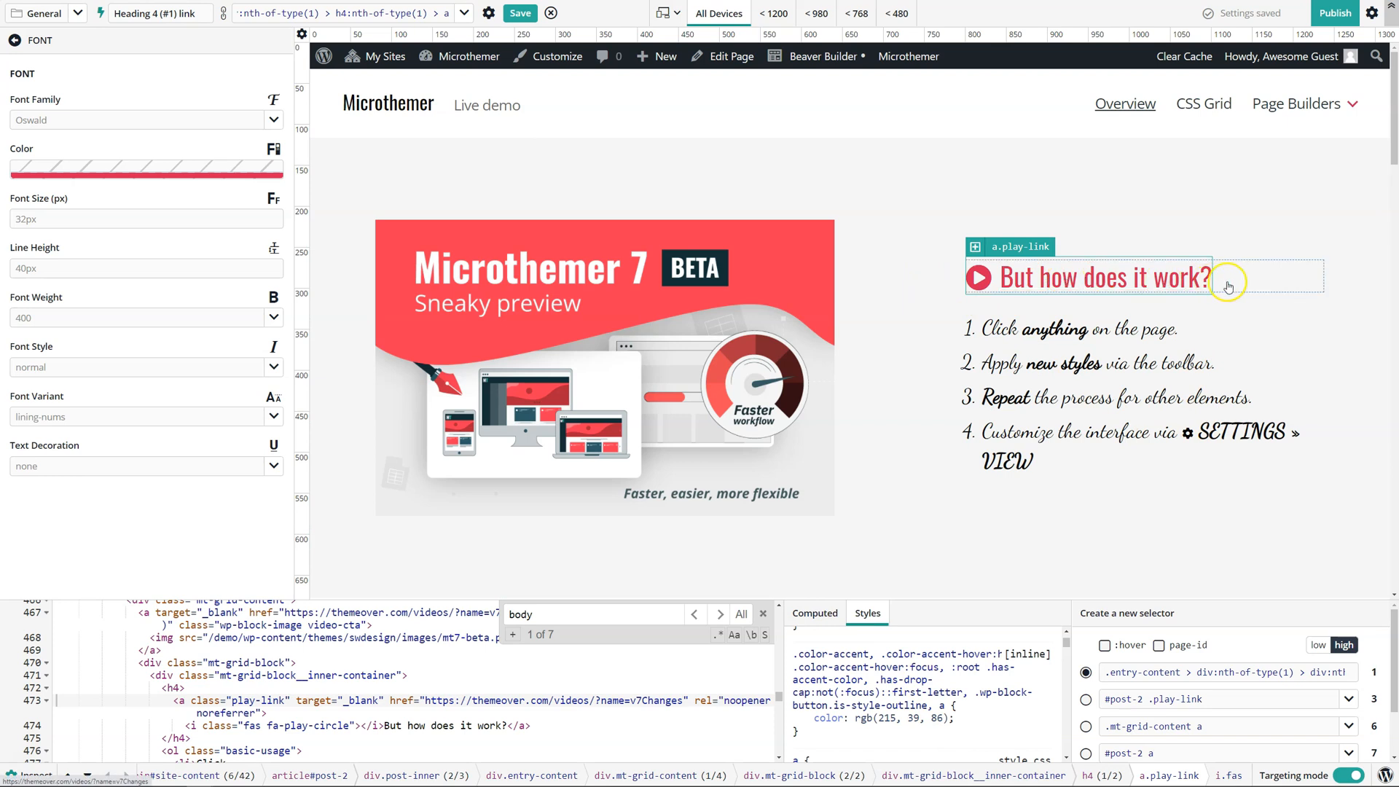
# Step: Target the play-link inside the h4 heading and set its font color to green, rgb(35, 207, 23)
pyautogui.click(1260, 282)
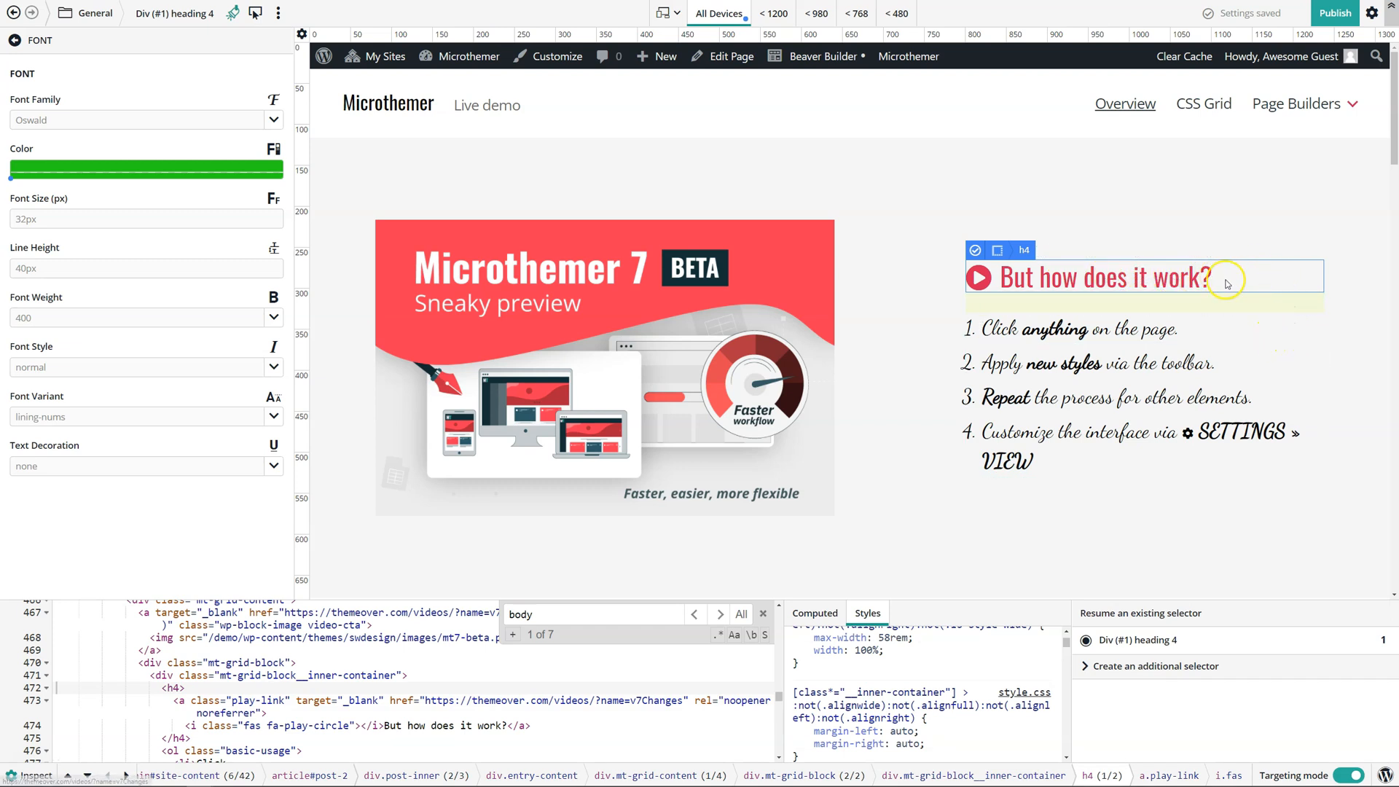
pyautogui.click(1096, 284)
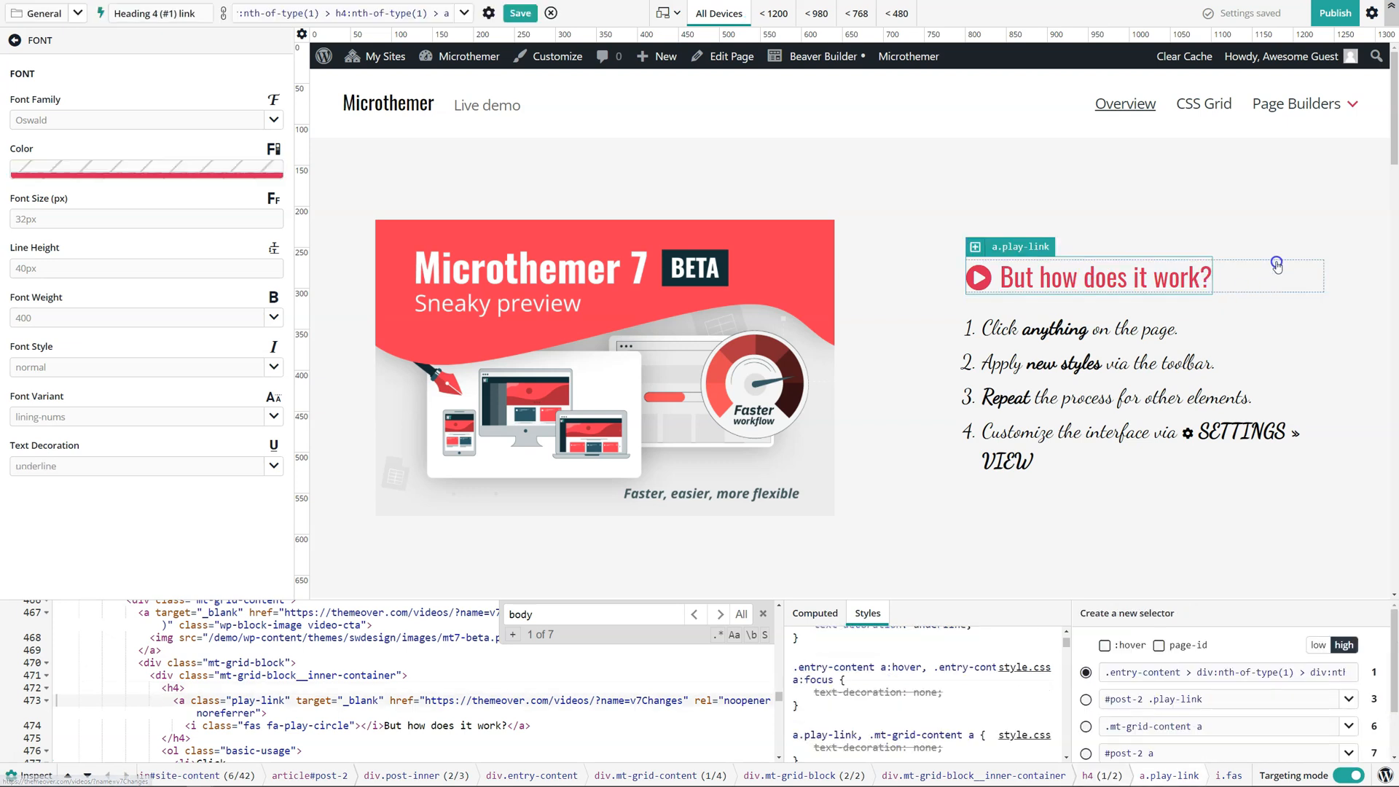
pyautogui.click(983, 290)
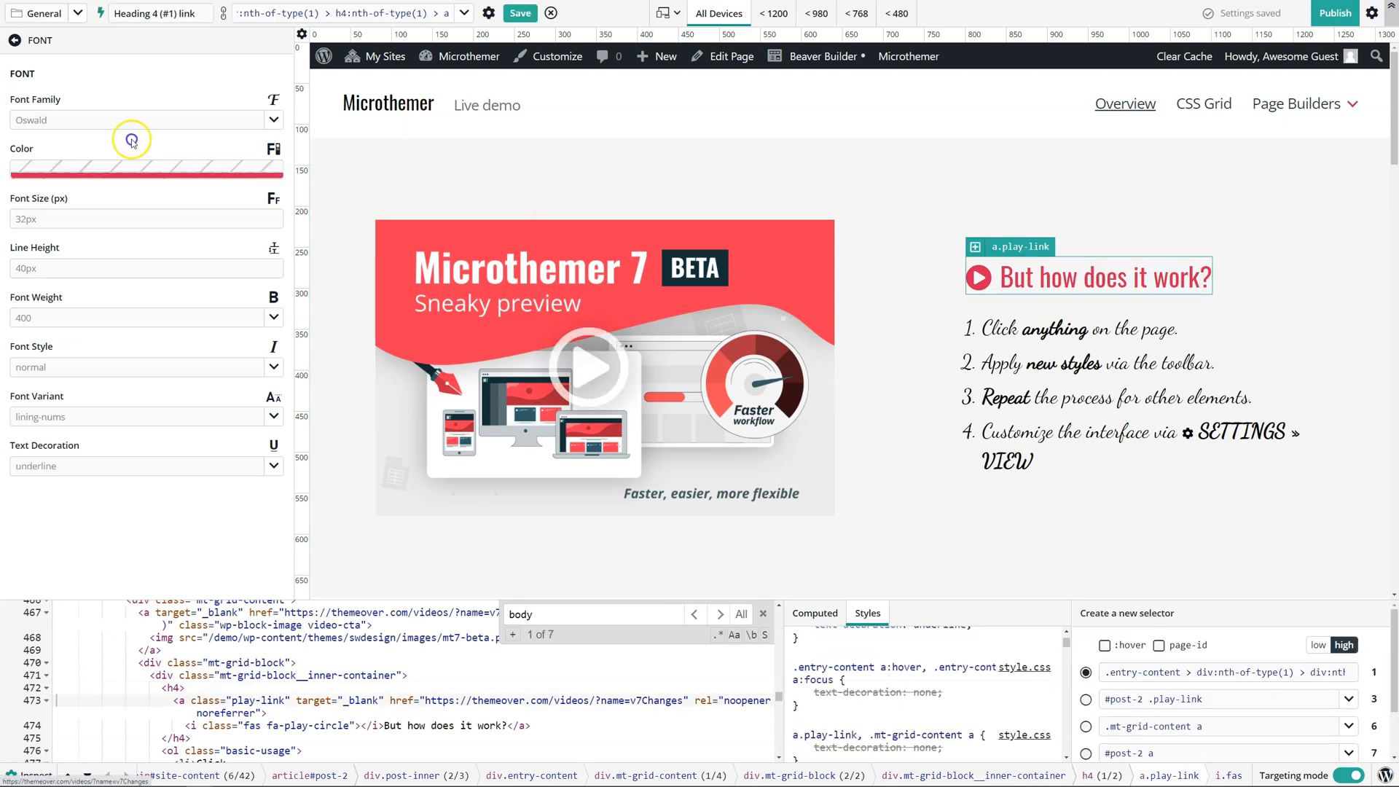
pyautogui.click(122, 167)
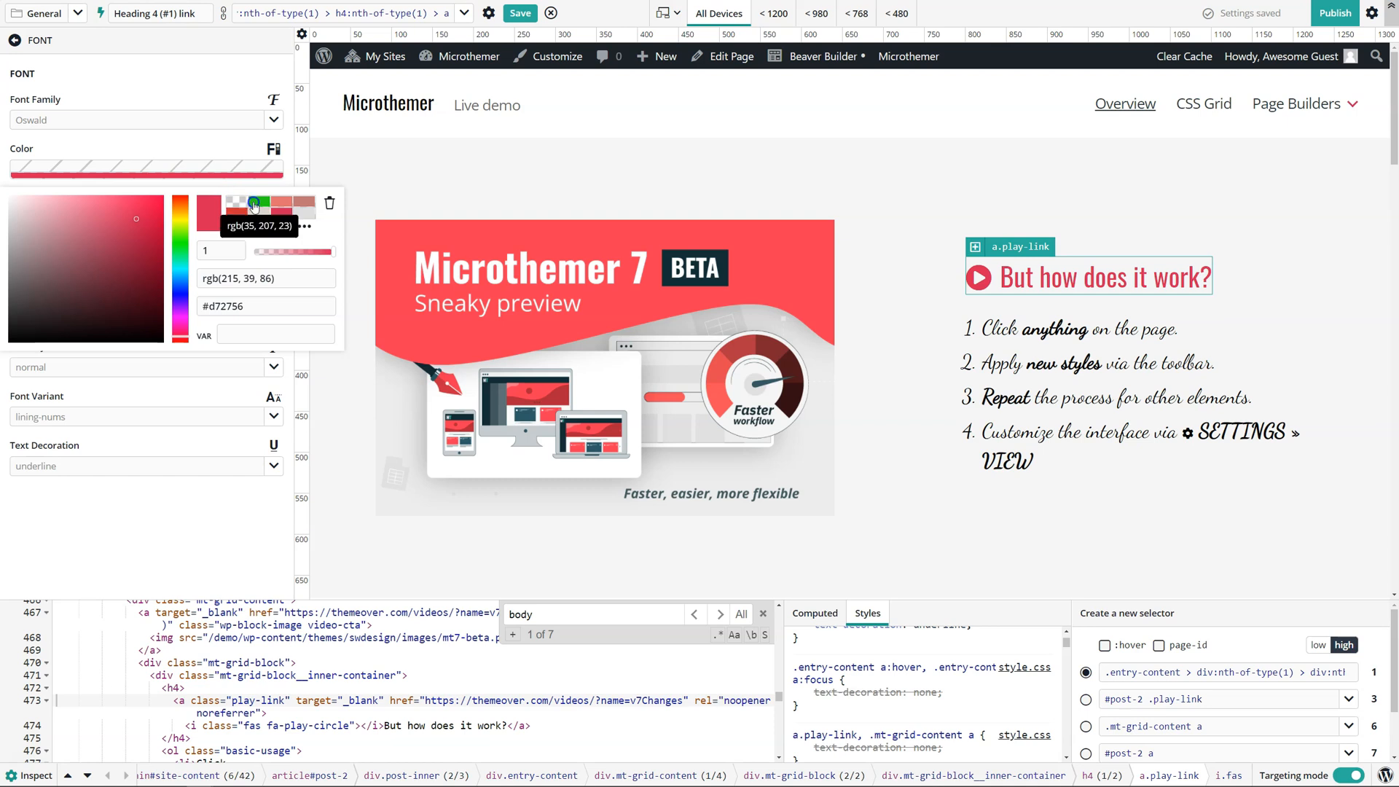
pyautogui.click(254, 202)
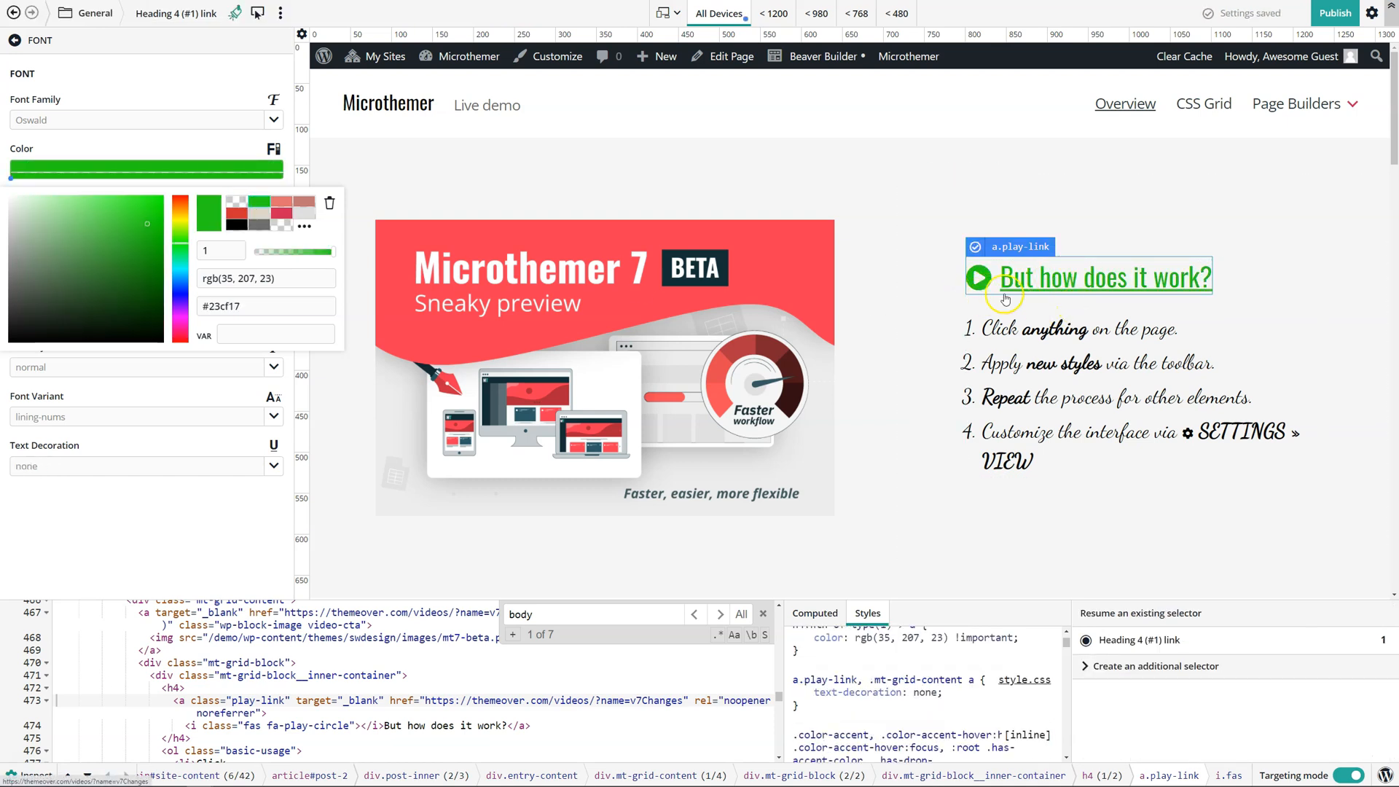
# Step: Check the play-link's applied style rules and its computed color
pyautogui.scroll(1, 875, 700)
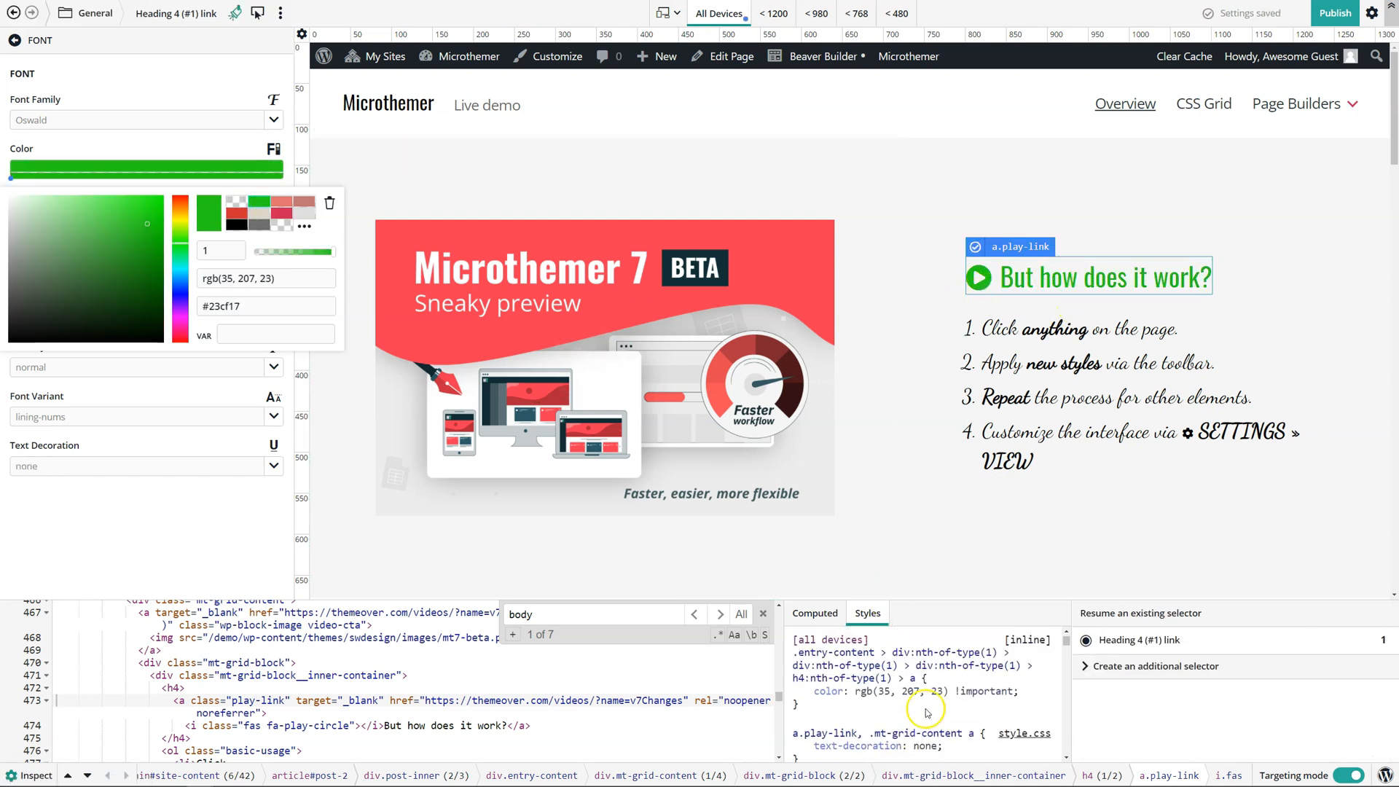
pyautogui.click(815, 613)
pyautogui.scroll(-1, 889, 696)
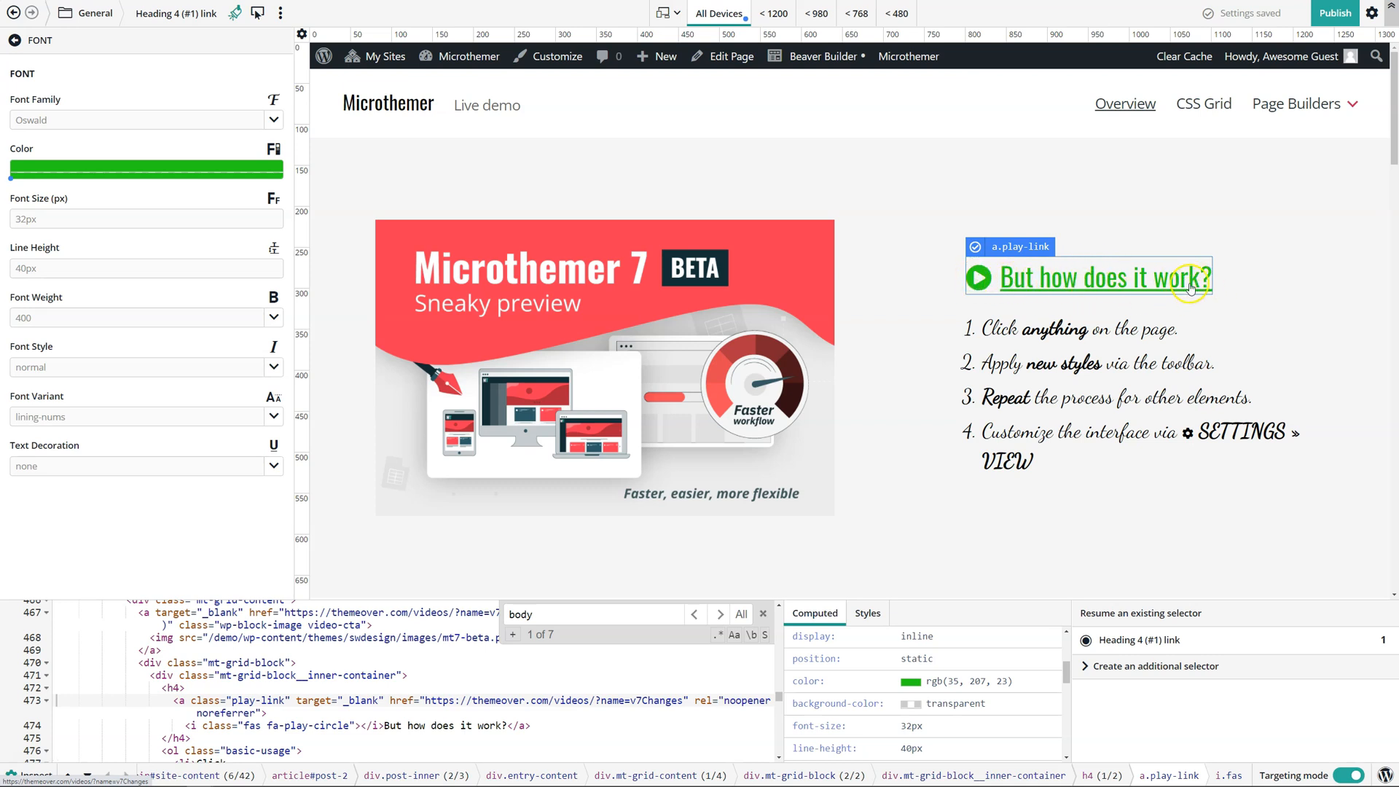
# Step: Compare the h4 heading with its inner play-link, and set the link's text alignment to center
pyautogui.click(1254, 282)
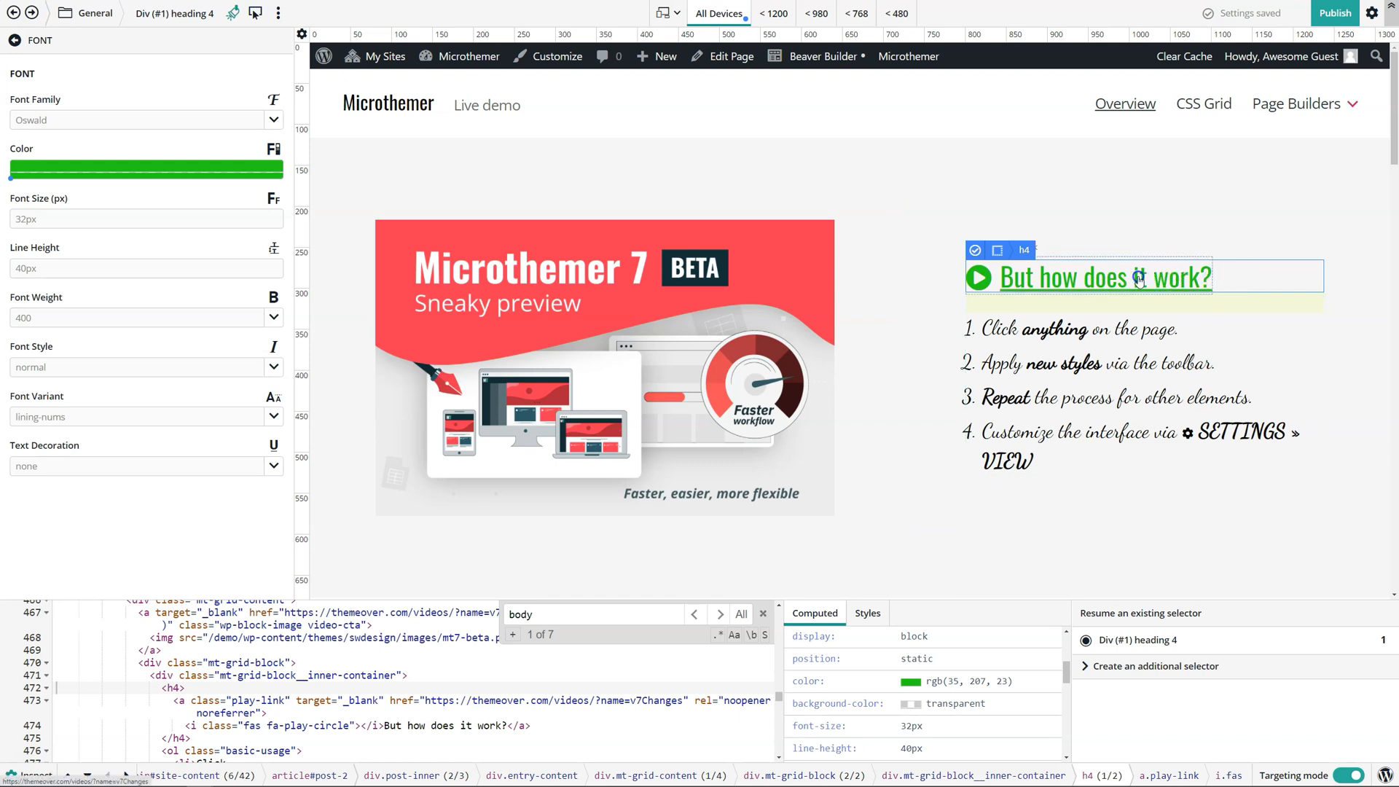
pyautogui.click(1100, 277)
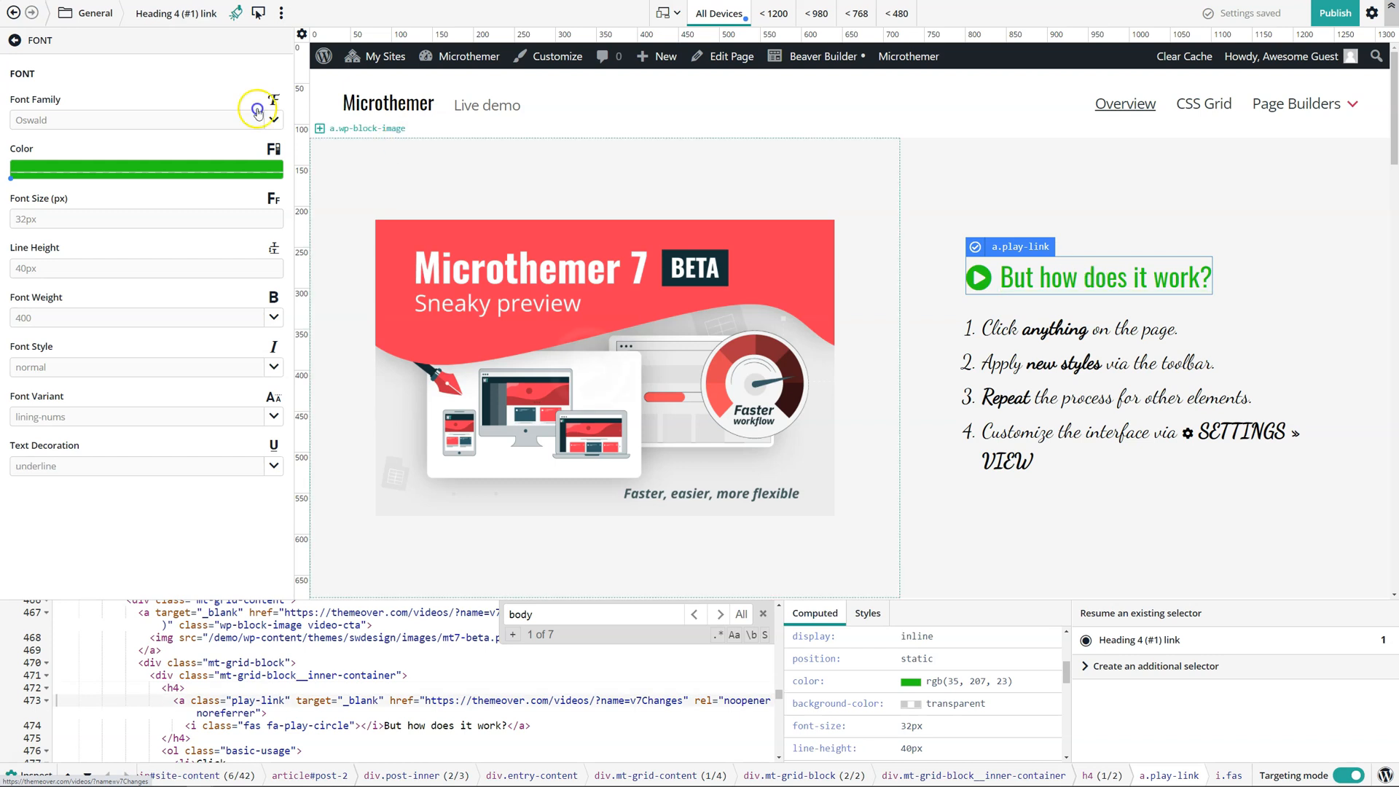
pyautogui.click(15, 40)
pyautogui.click(41, 117)
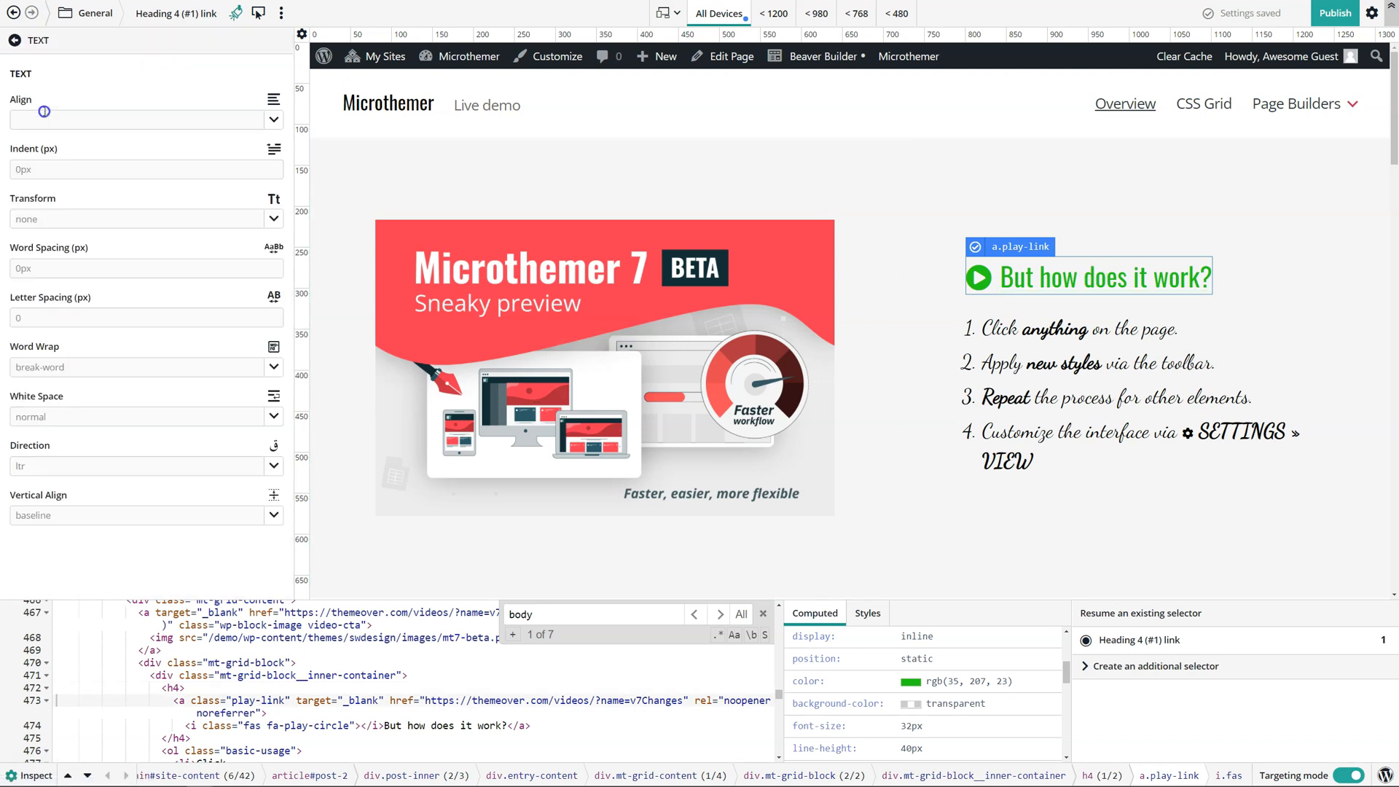
pyautogui.click(278, 123)
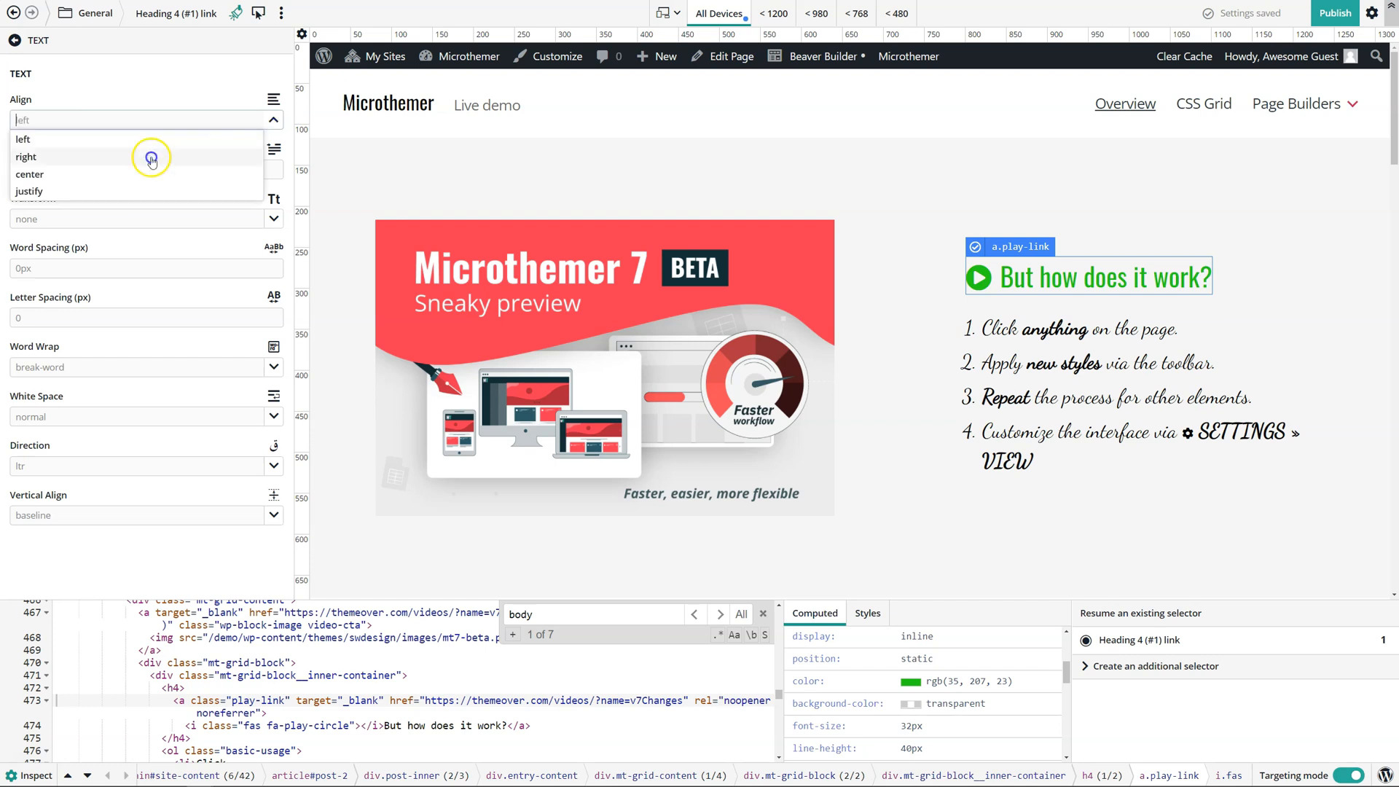
pyautogui.click(90, 170)
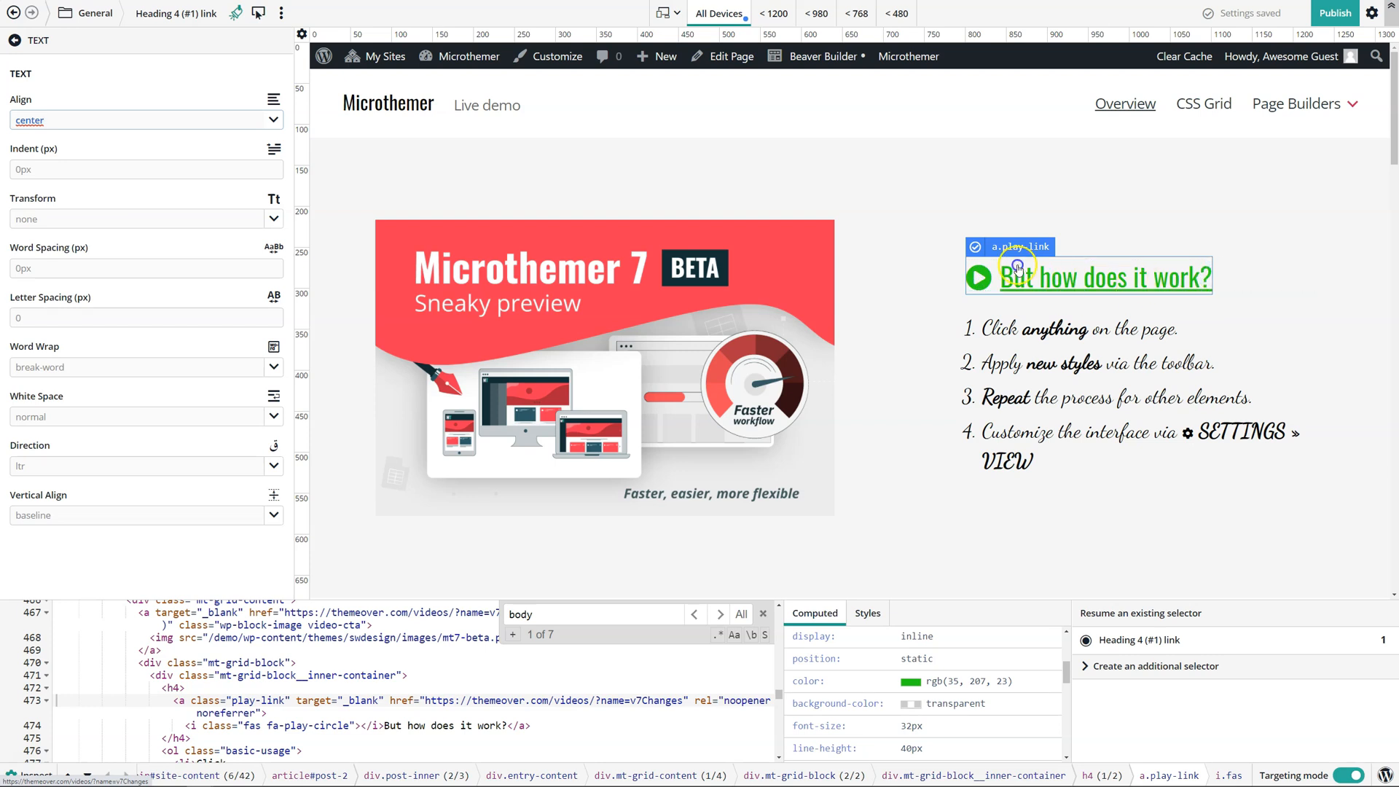
# Step: Target the h4 heading that wraps the play-link and set its text alignment to center
pyautogui.click(989, 268)
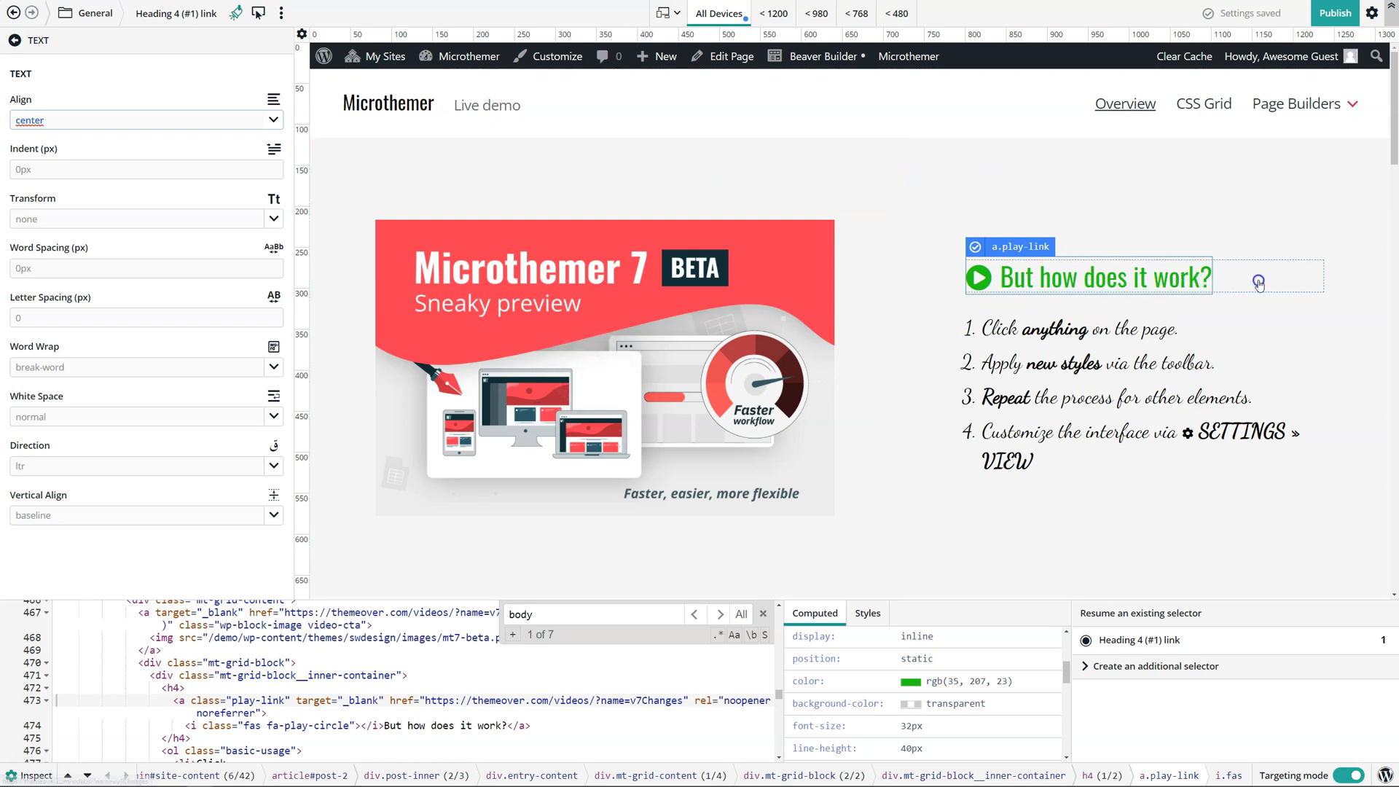
pyautogui.click(1274, 283)
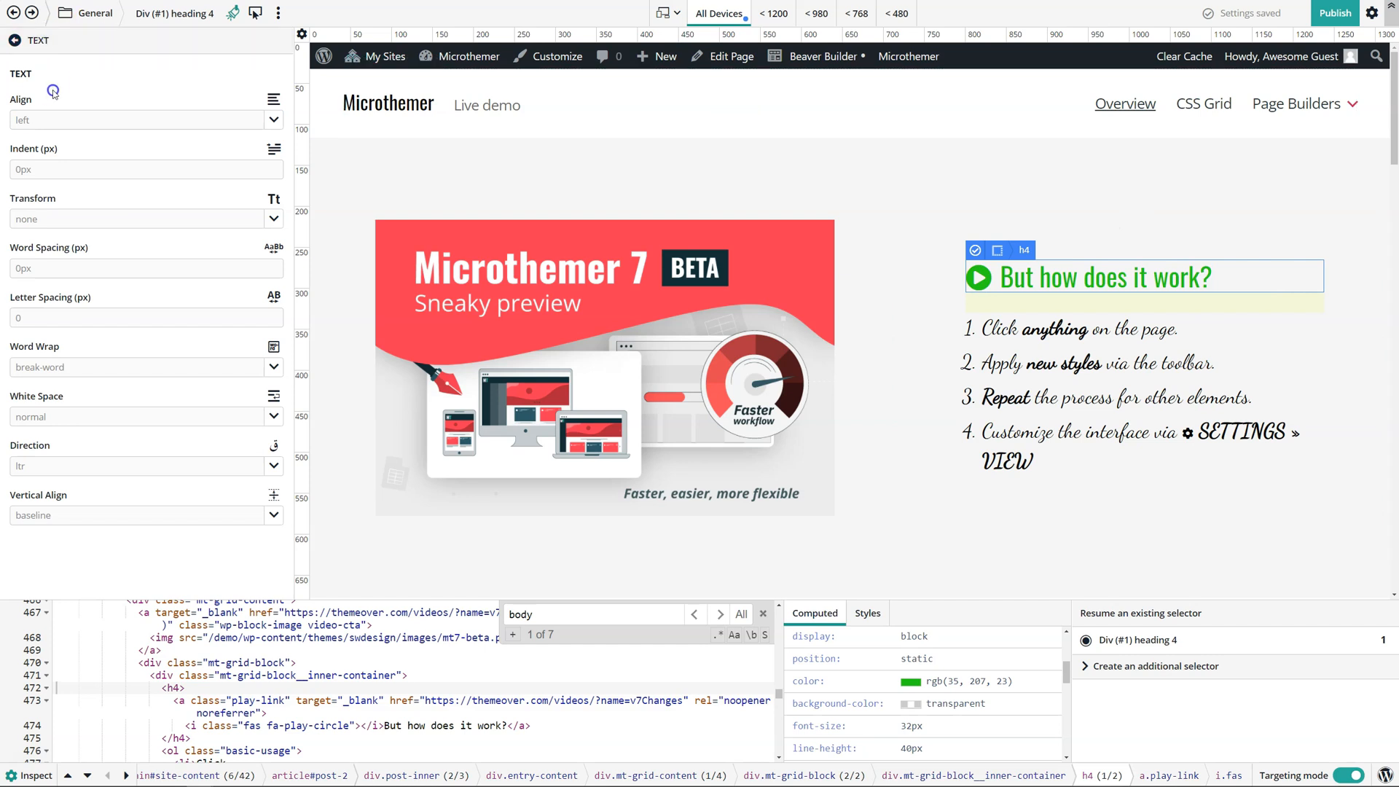
pyautogui.click(277, 124)
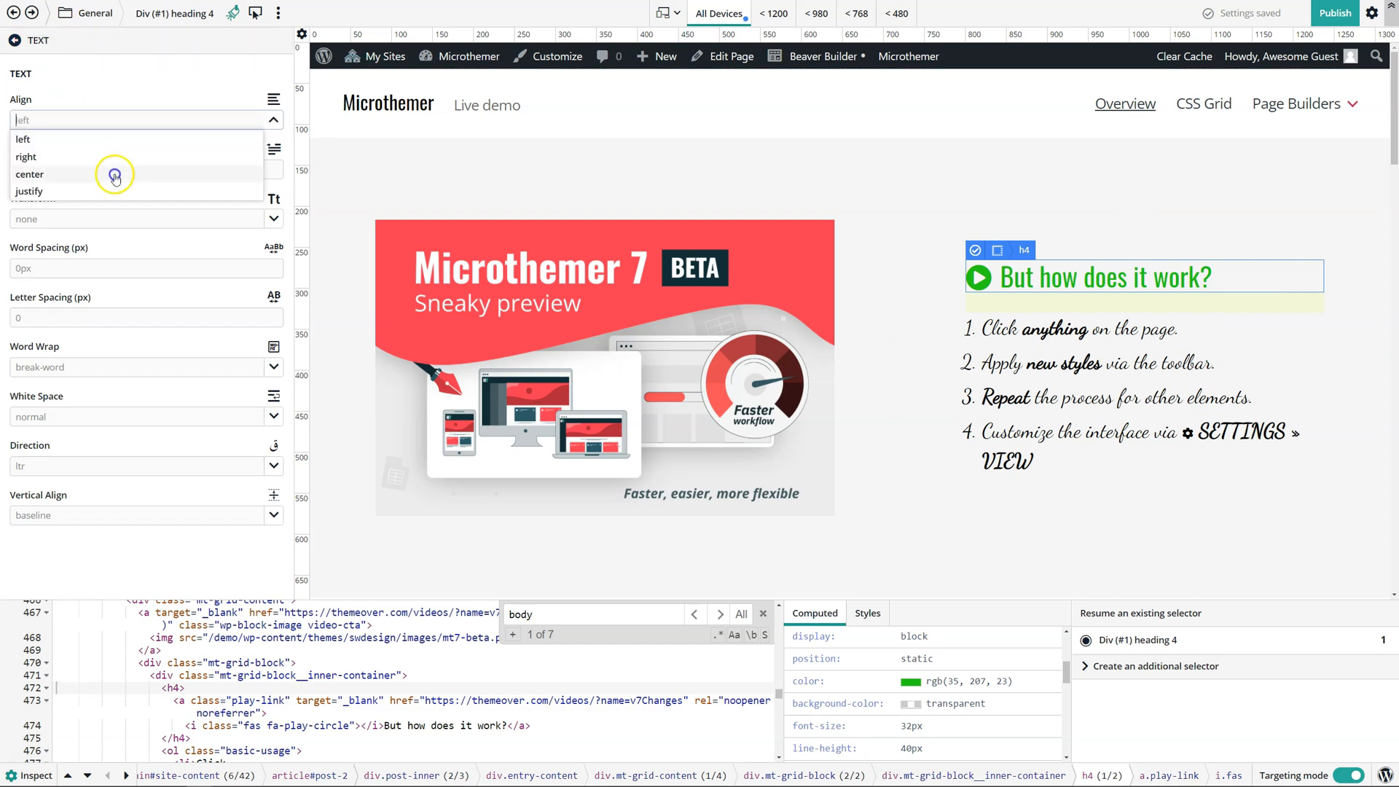
pyautogui.click(112, 175)
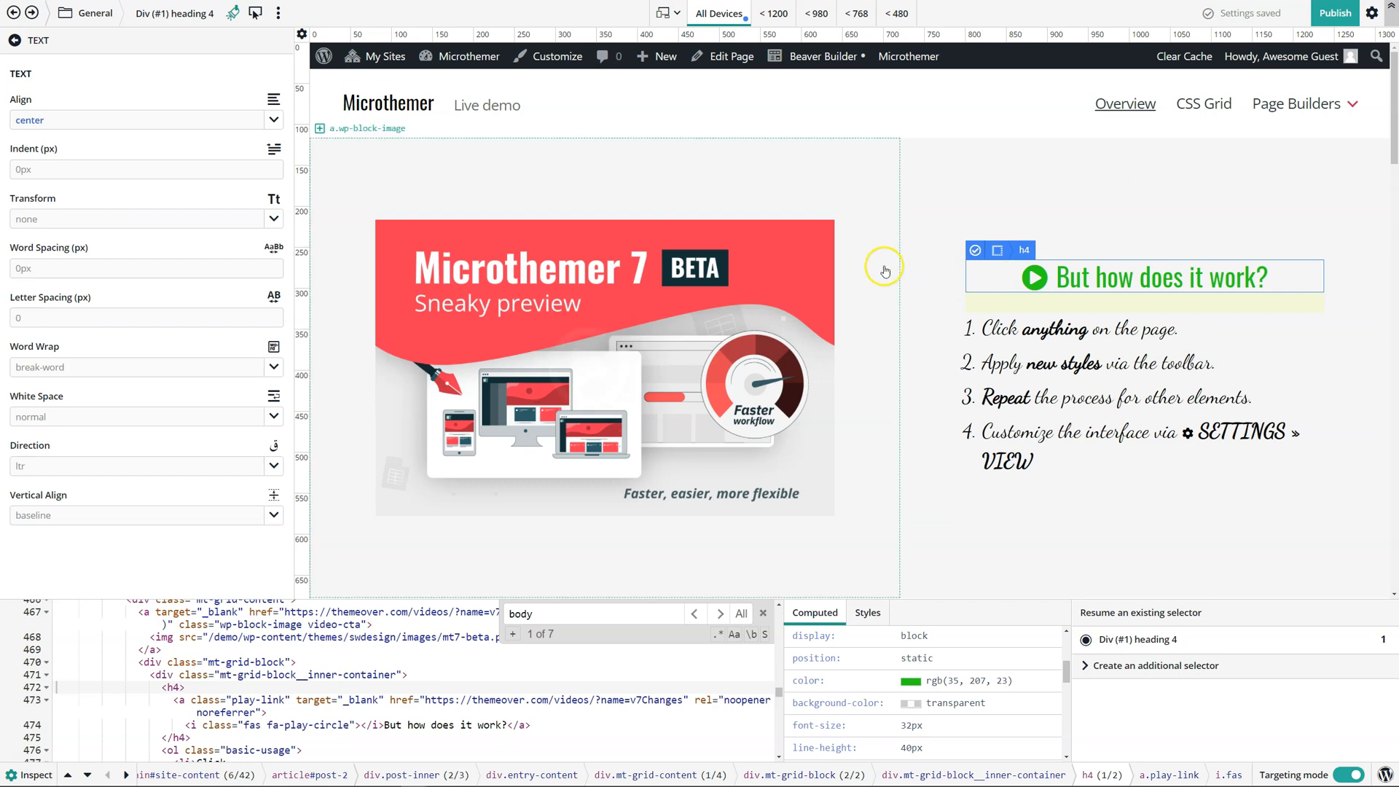
pyautogui.scroll(-12, 889, 273)
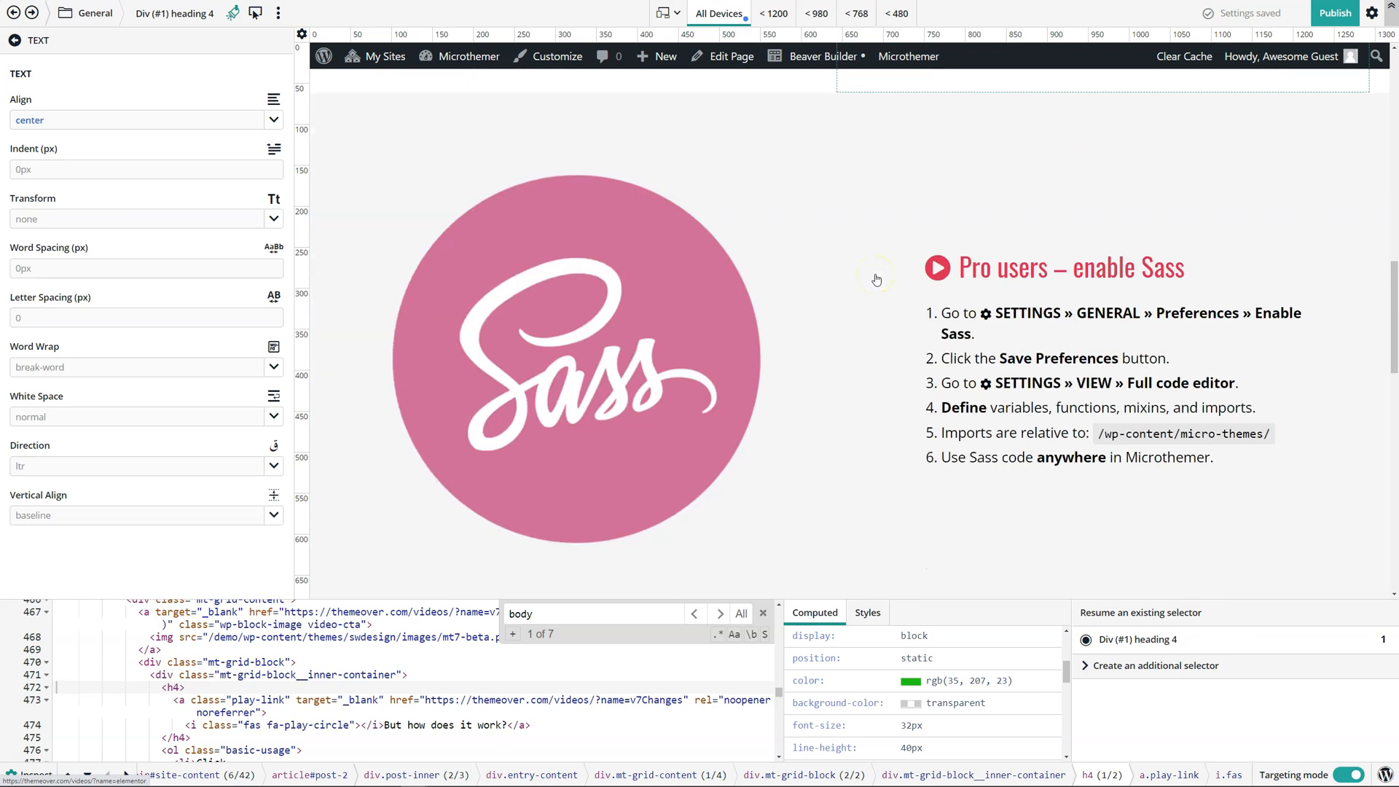
pyautogui.scroll(15, 876, 279)
pyautogui.scroll(3, 876, 280)
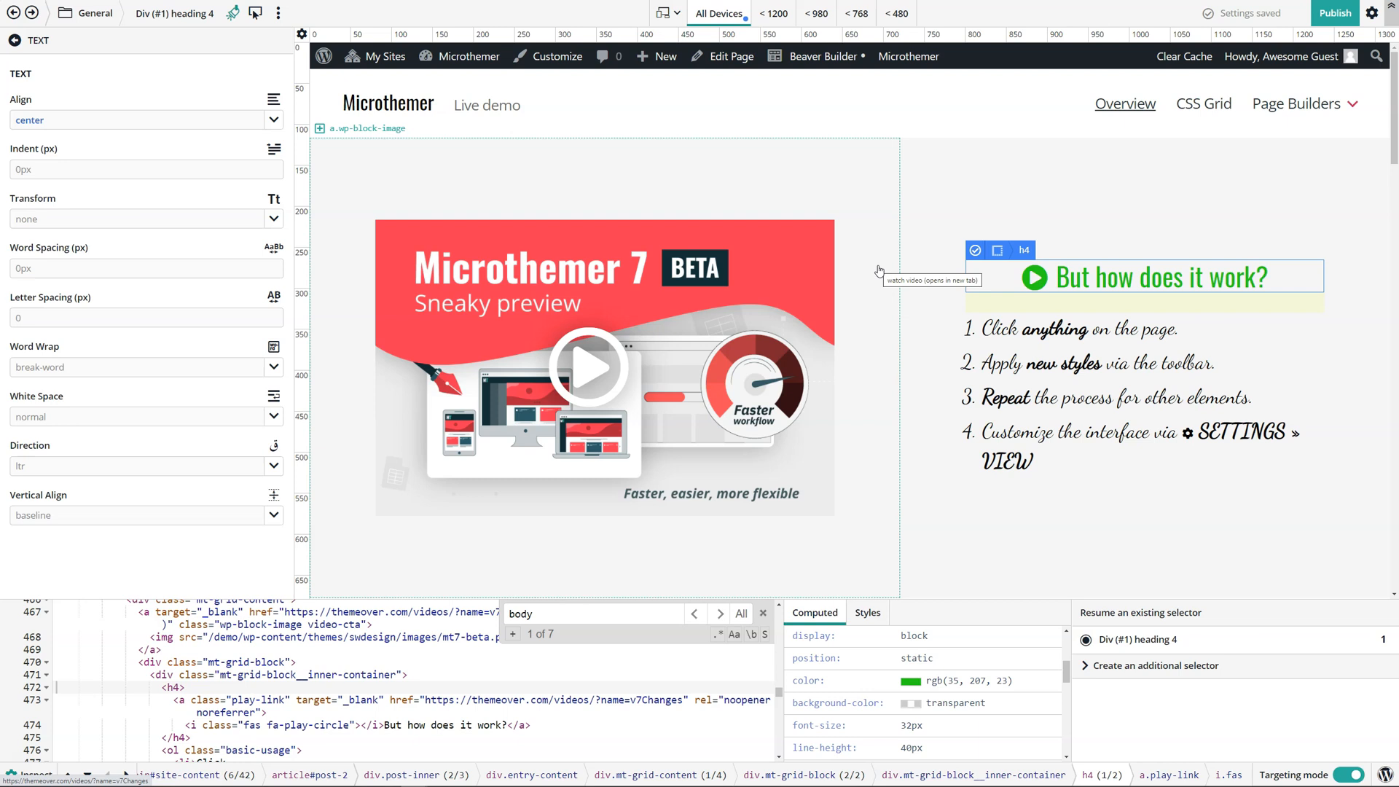
# Step: Retarget the "But how does it work?" play-link's selector to #post-2 .play-link, check the play-links it reaches on the page, and update it
pyautogui.click(989, 287)
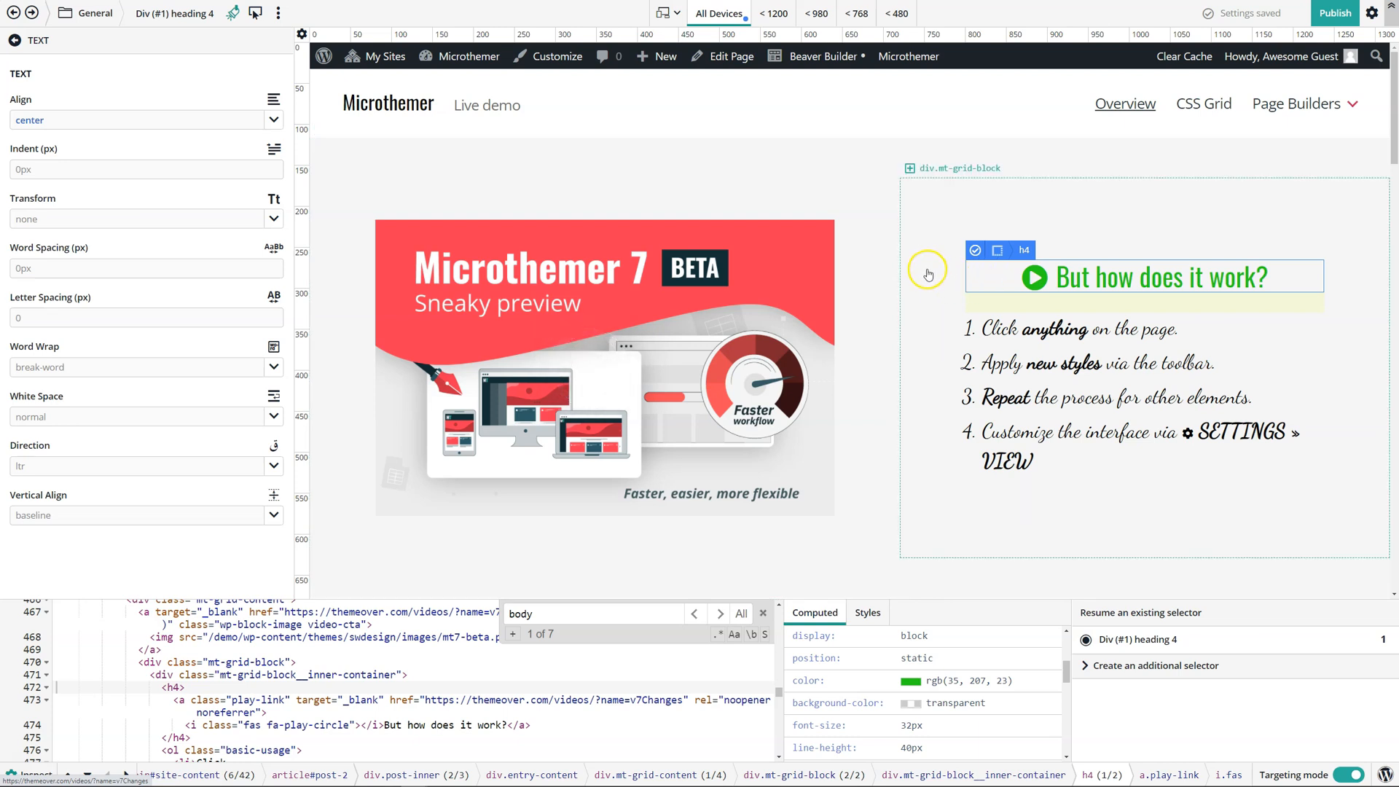
pyautogui.click(1086, 284)
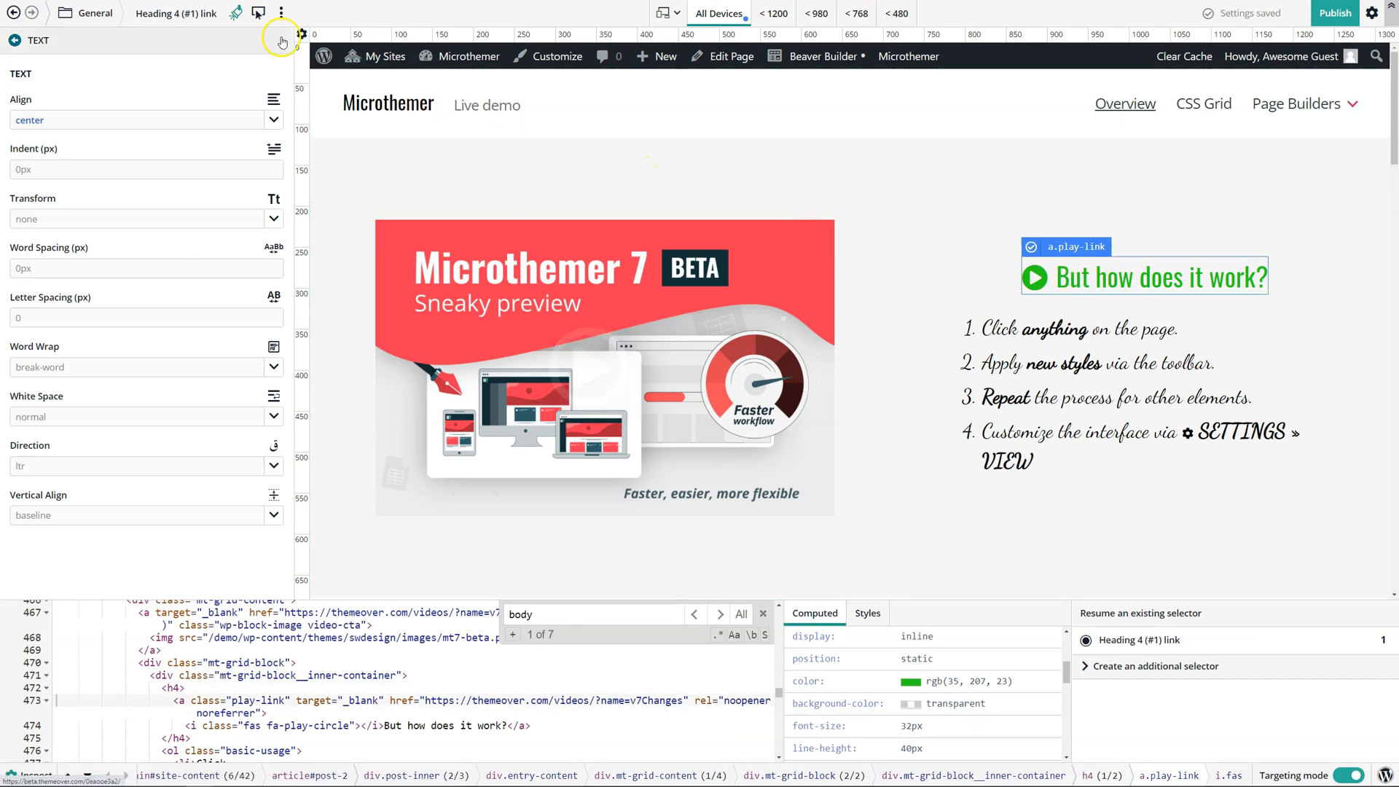
pyautogui.click(258, 14)
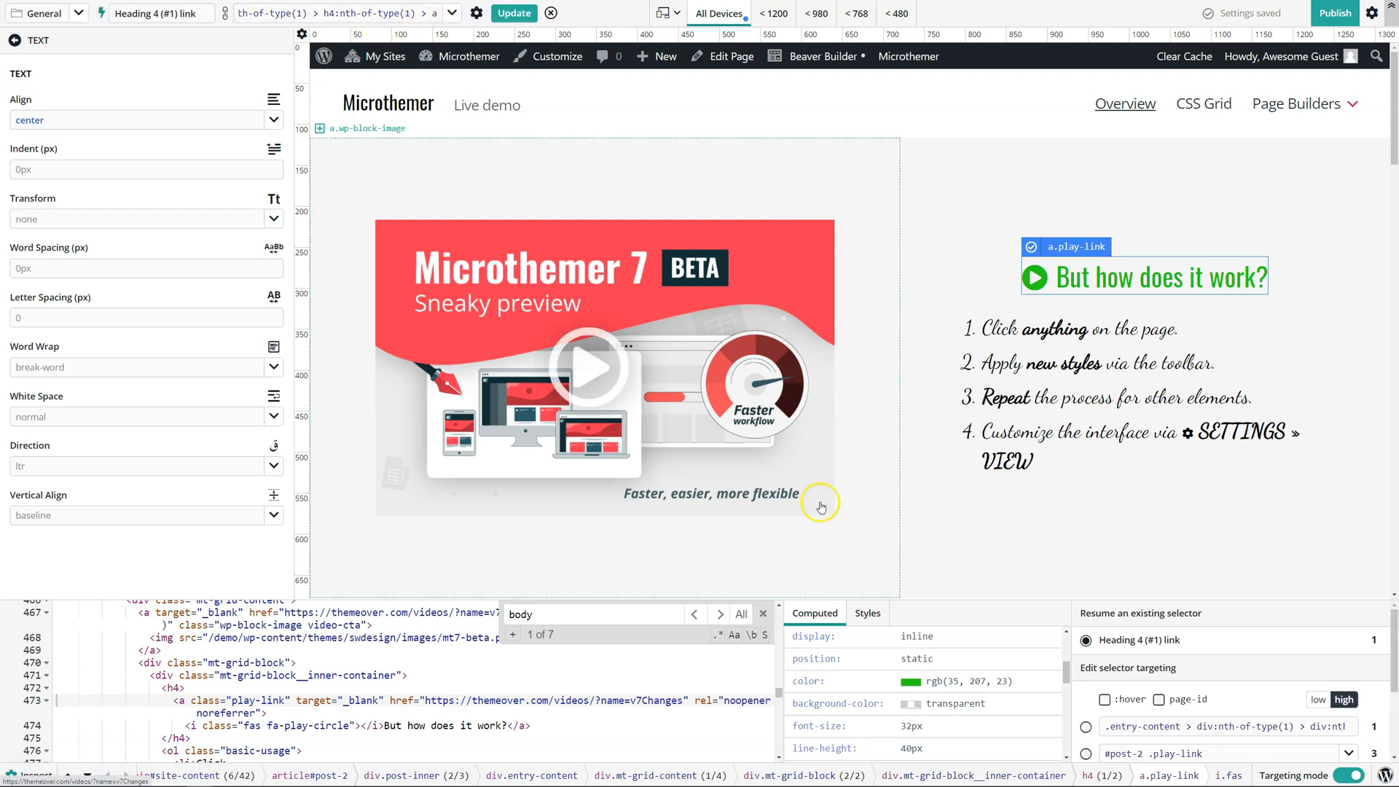
pyautogui.scroll(-1, 1239, 698)
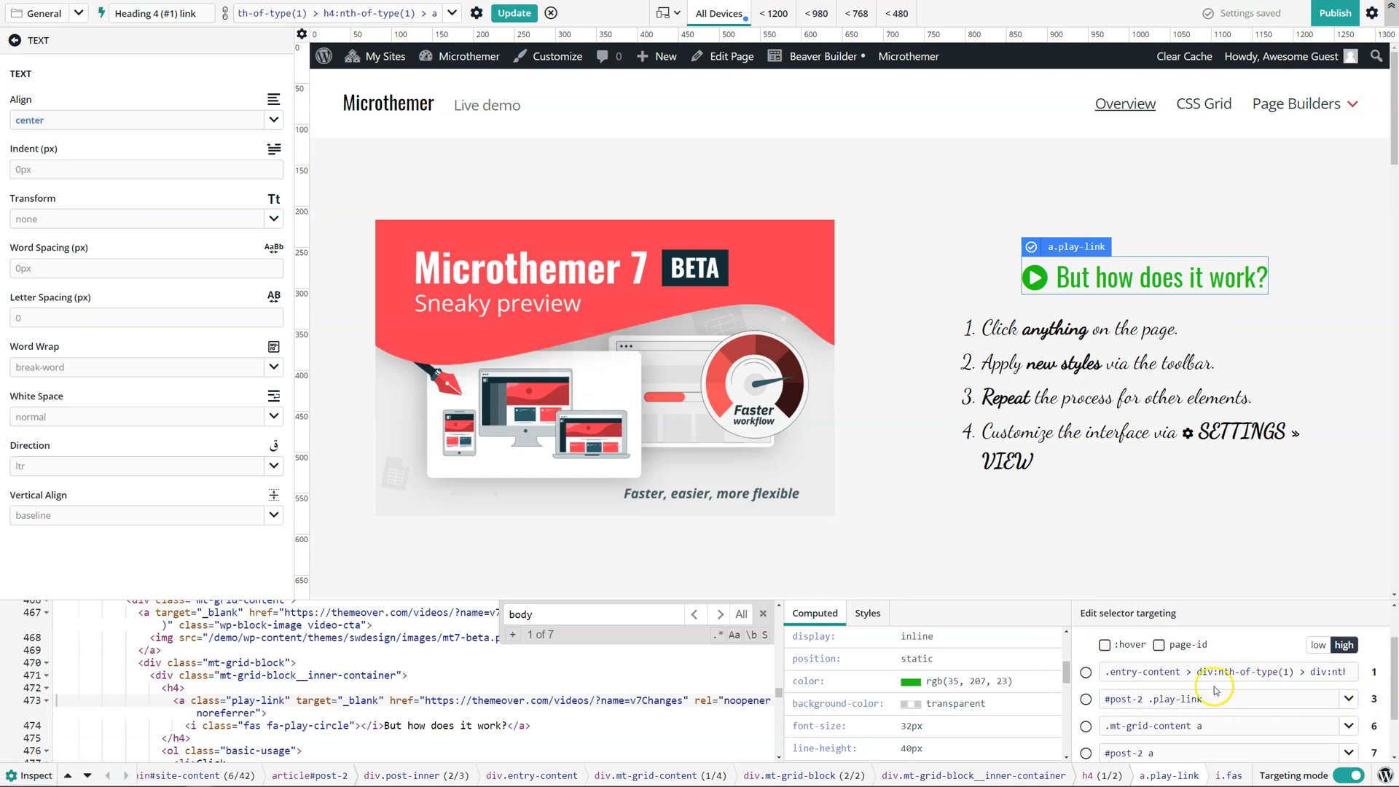
pyautogui.click(1086, 700)
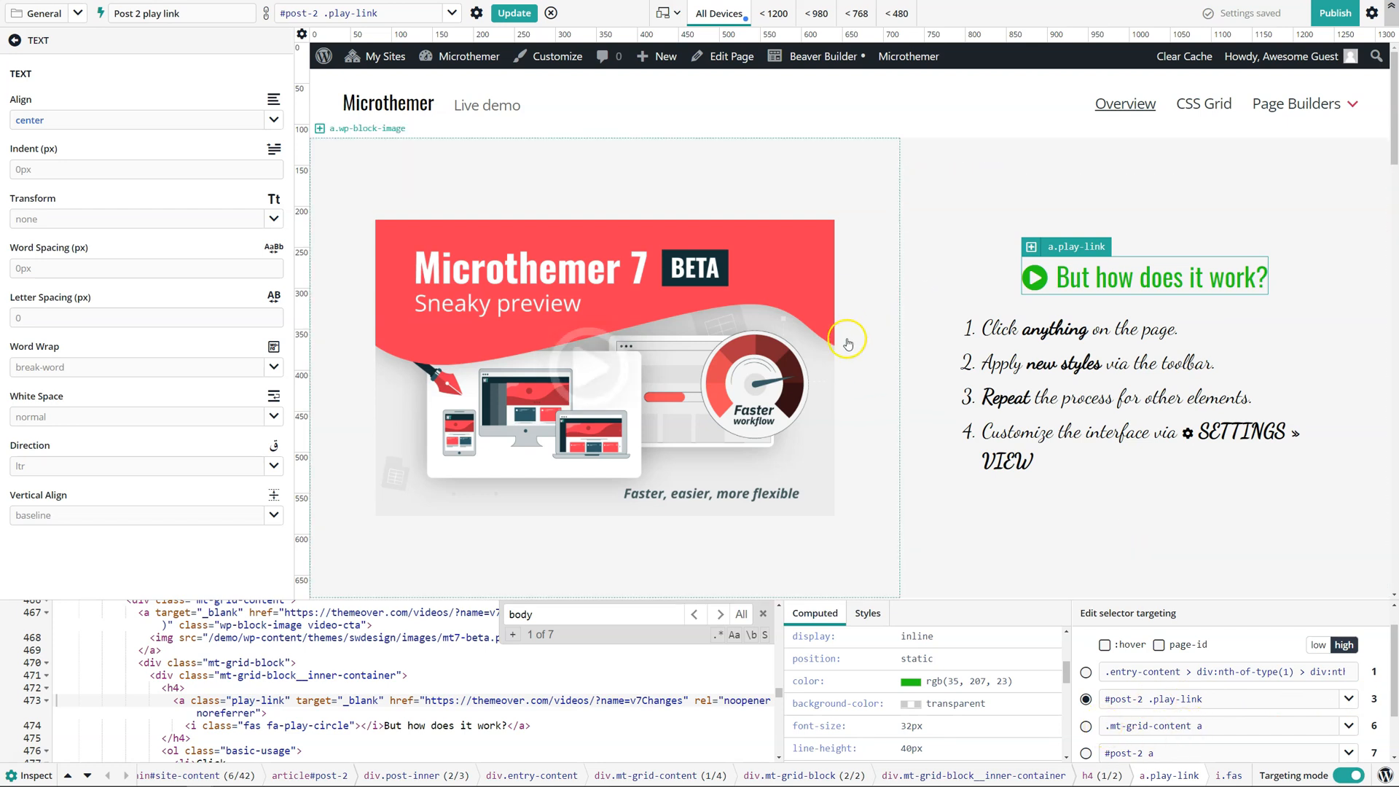
pyautogui.scroll(-5, 884, 349)
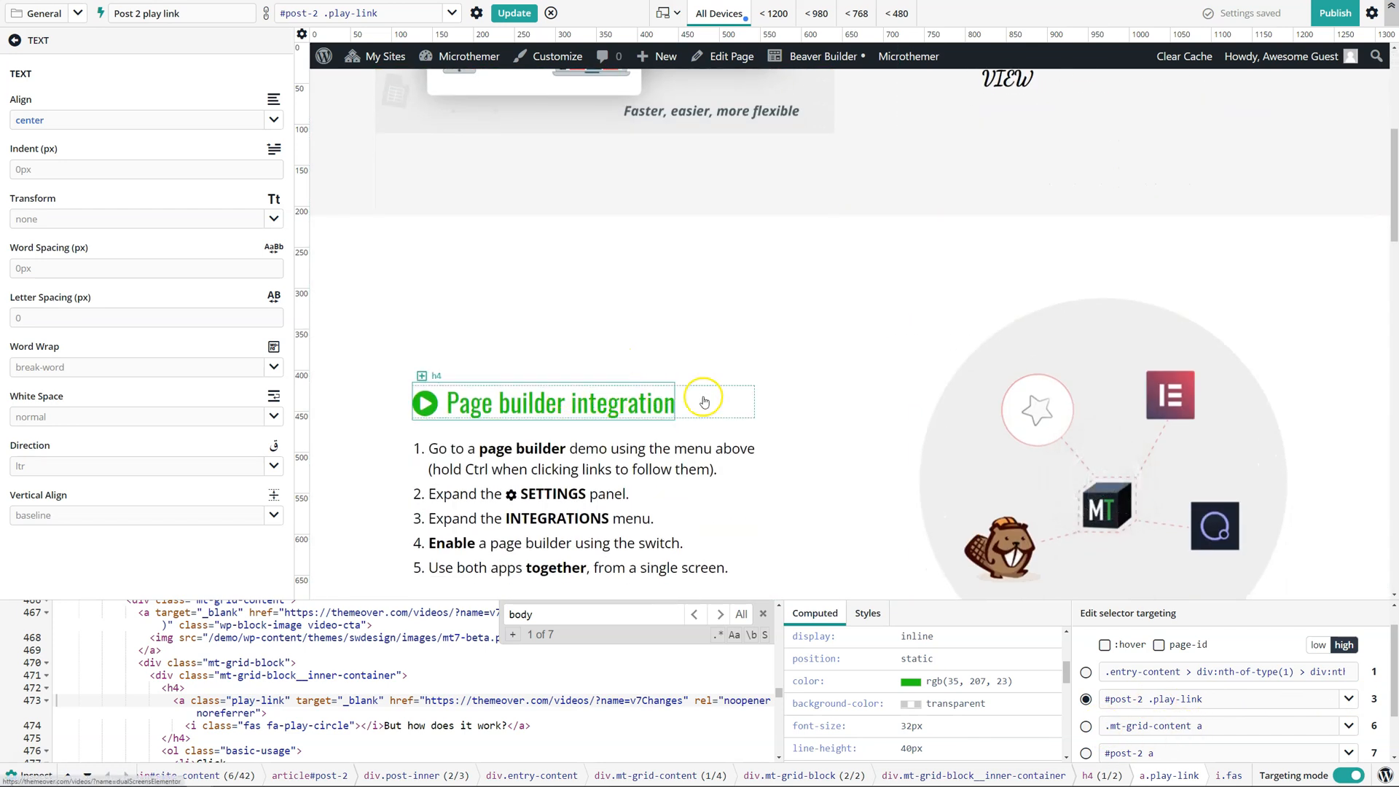
pyautogui.scroll(-5, 709, 400)
pyautogui.scroll(2, 845, 405)
pyautogui.scroll(9, 857, 405)
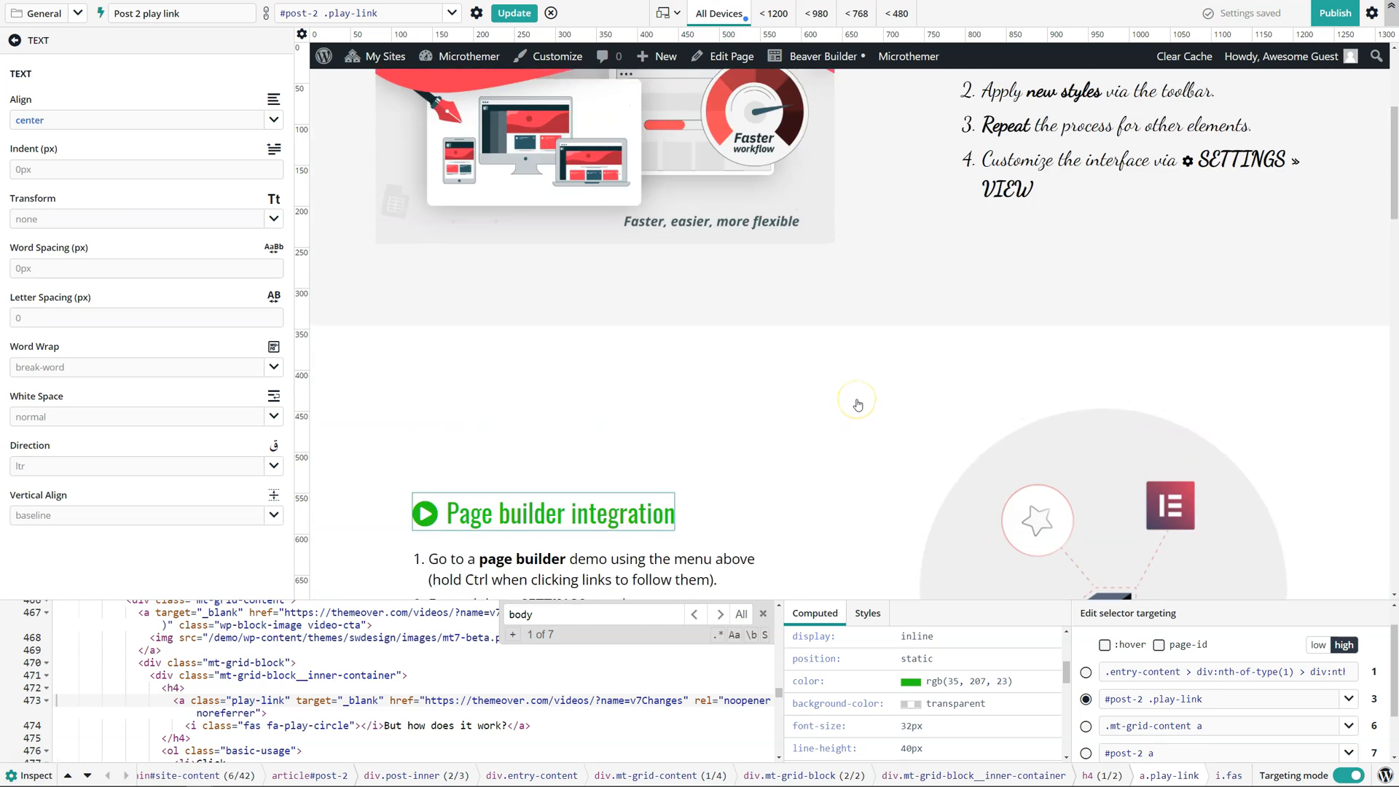
pyautogui.click(508, 14)
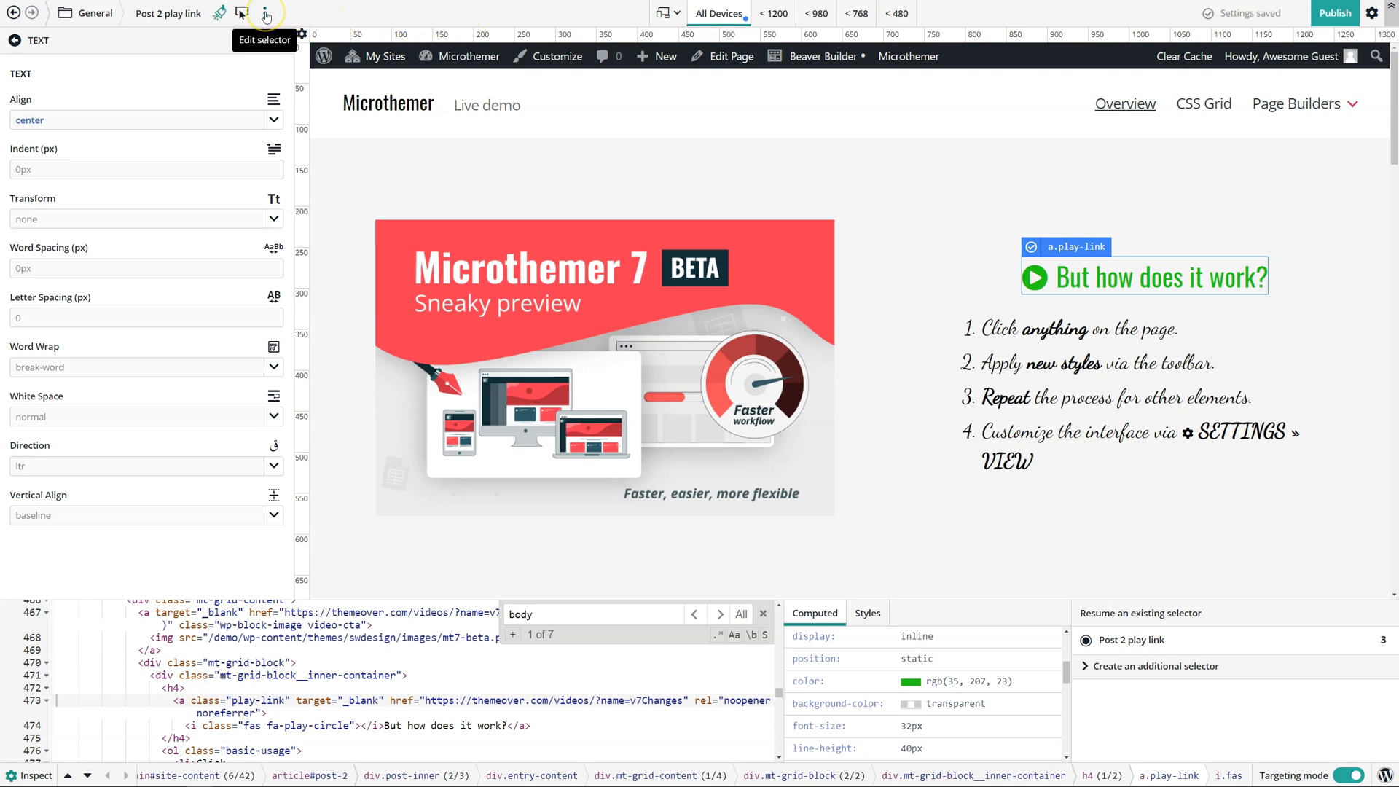
# Step: Remove #post-2 from the Post 2 play link's selector code so it reads .play-link, and update the selector
pyautogui.click(266, 15)
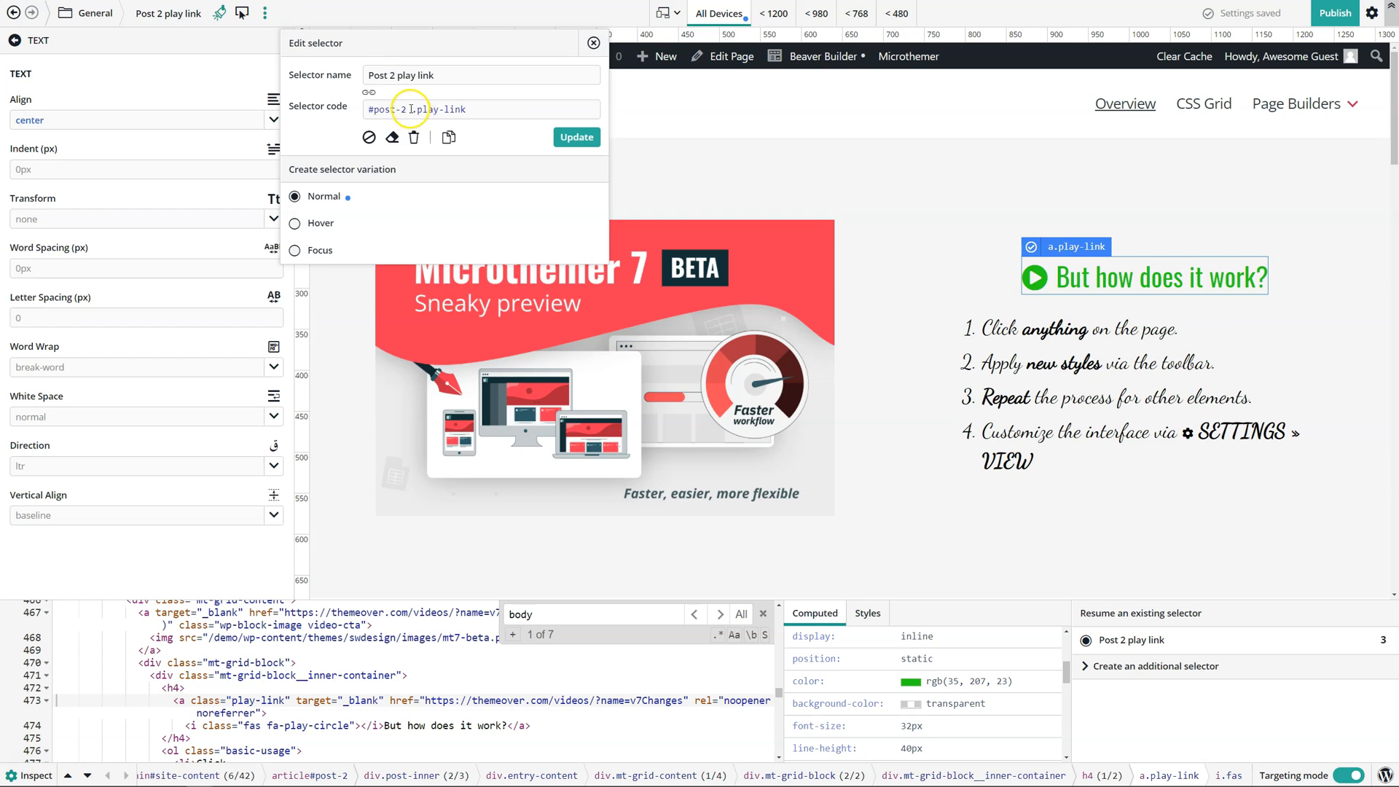
pyautogui.moveTo(412, 109); pyautogui.dragTo(367, 109)
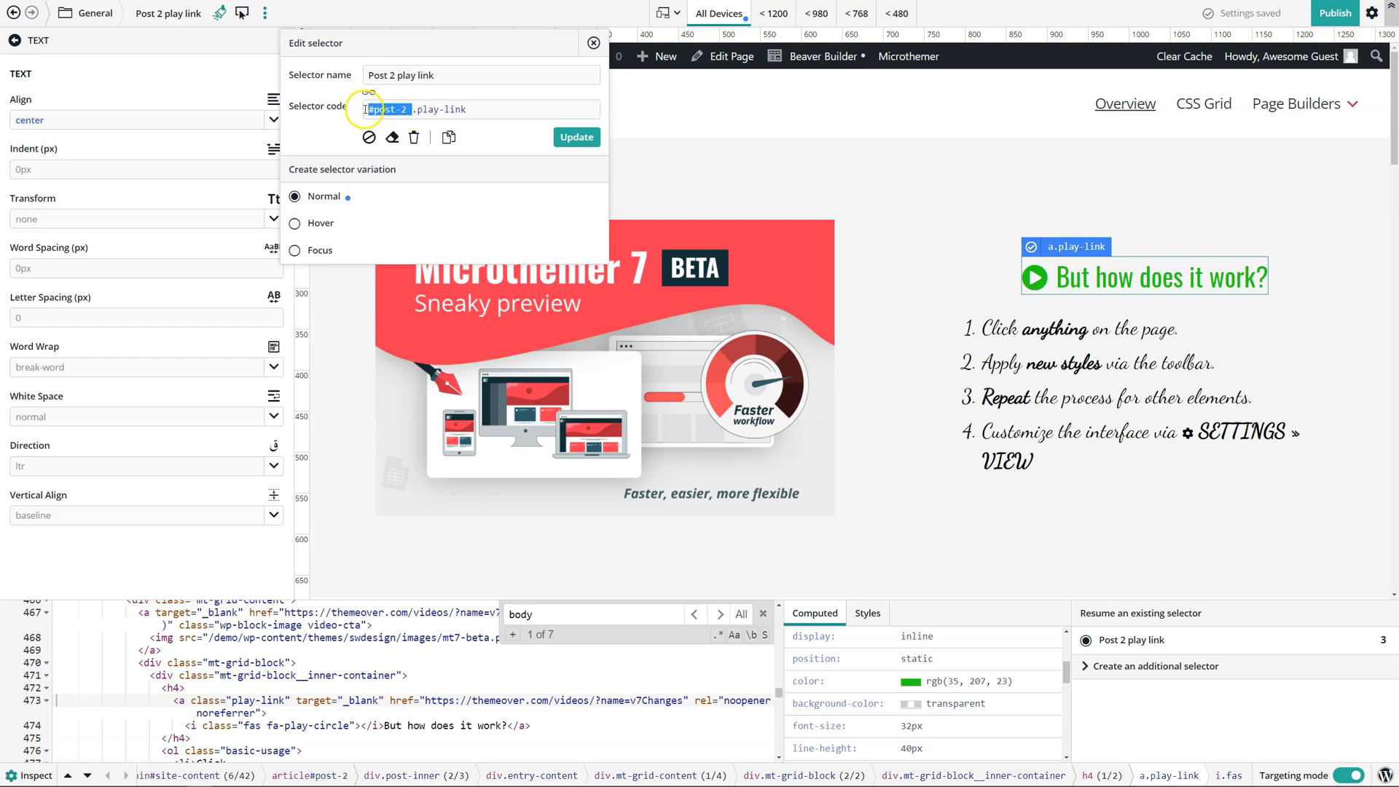
pyautogui.click(478, 108)
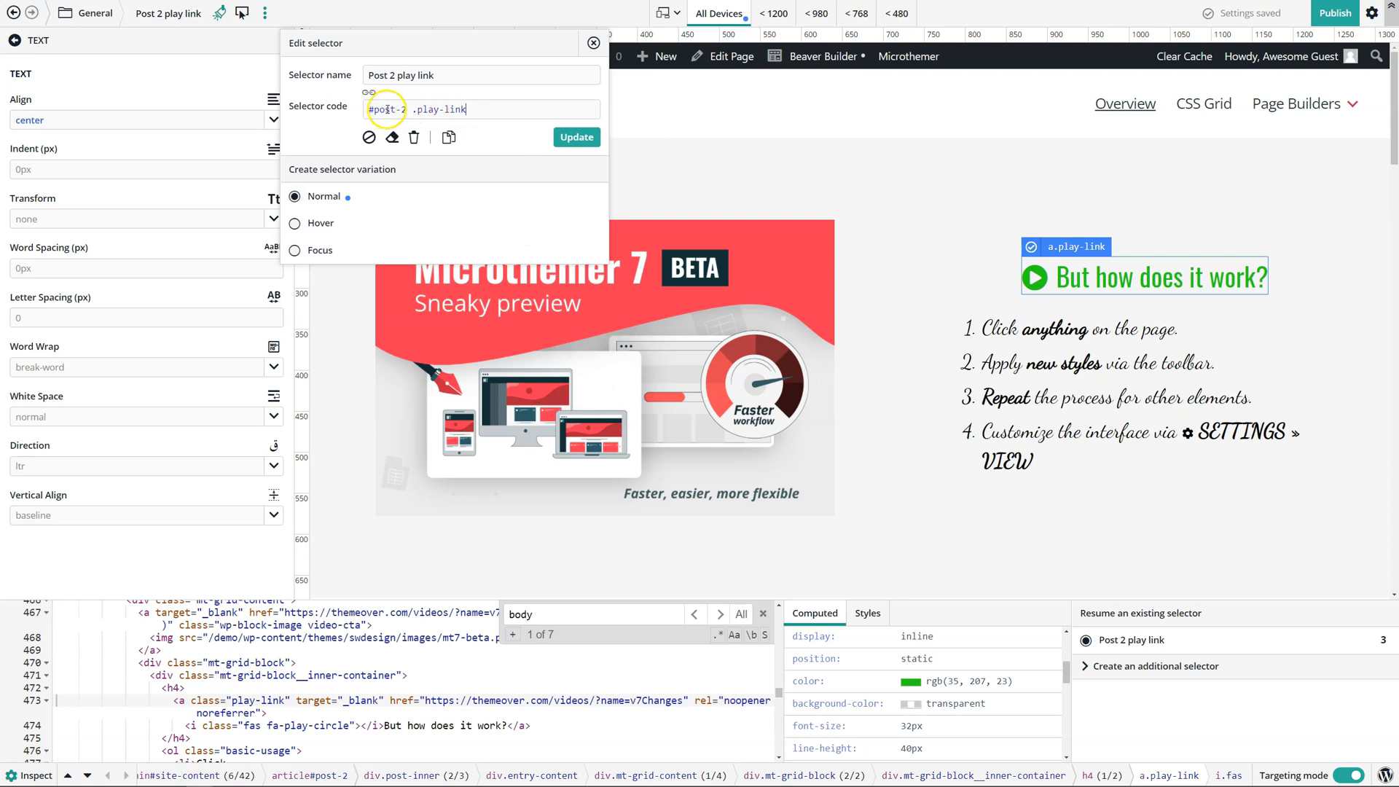
pyautogui.click(411, 109)
pyautogui.press('BackSpace')
pyautogui.moveTo(412, 111); pyautogui.dragTo(366, 109)
pyautogui.press('BackSpace')
pyautogui.click(577, 138)
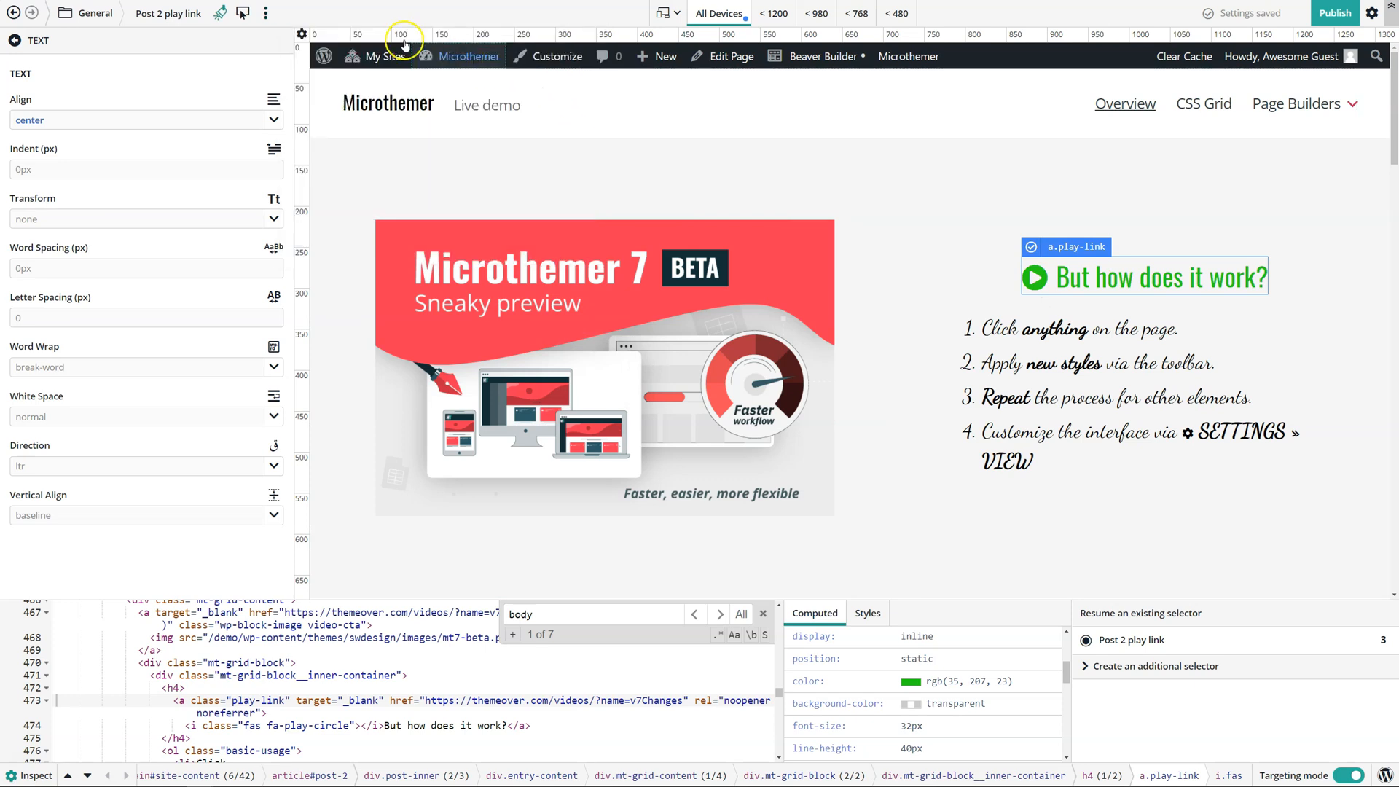
# Step: Reopen the Post 2 play link selector for editing and examine the suggested selector codes grouped by the number of elements they target
pyautogui.click(243, 11)
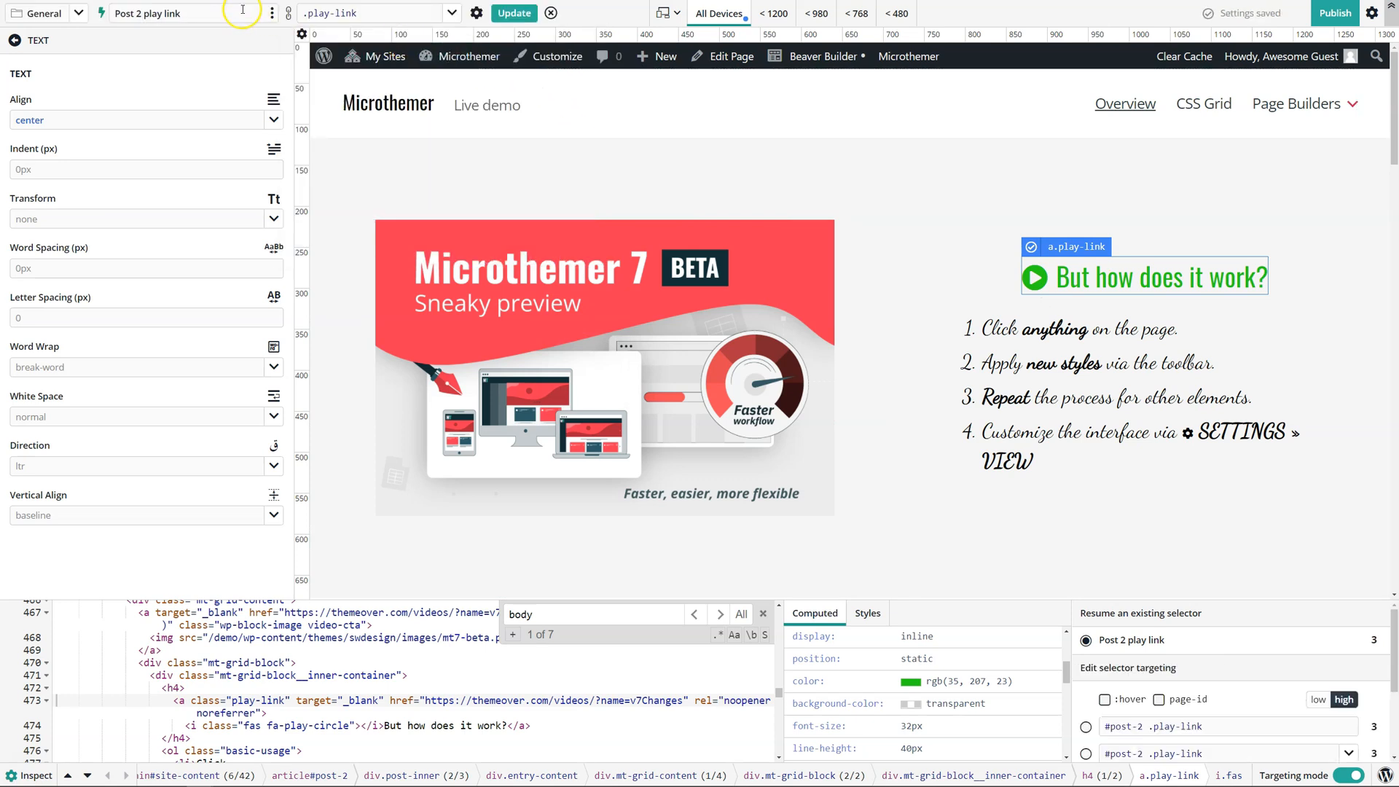
pyautogui.click(372, 12)
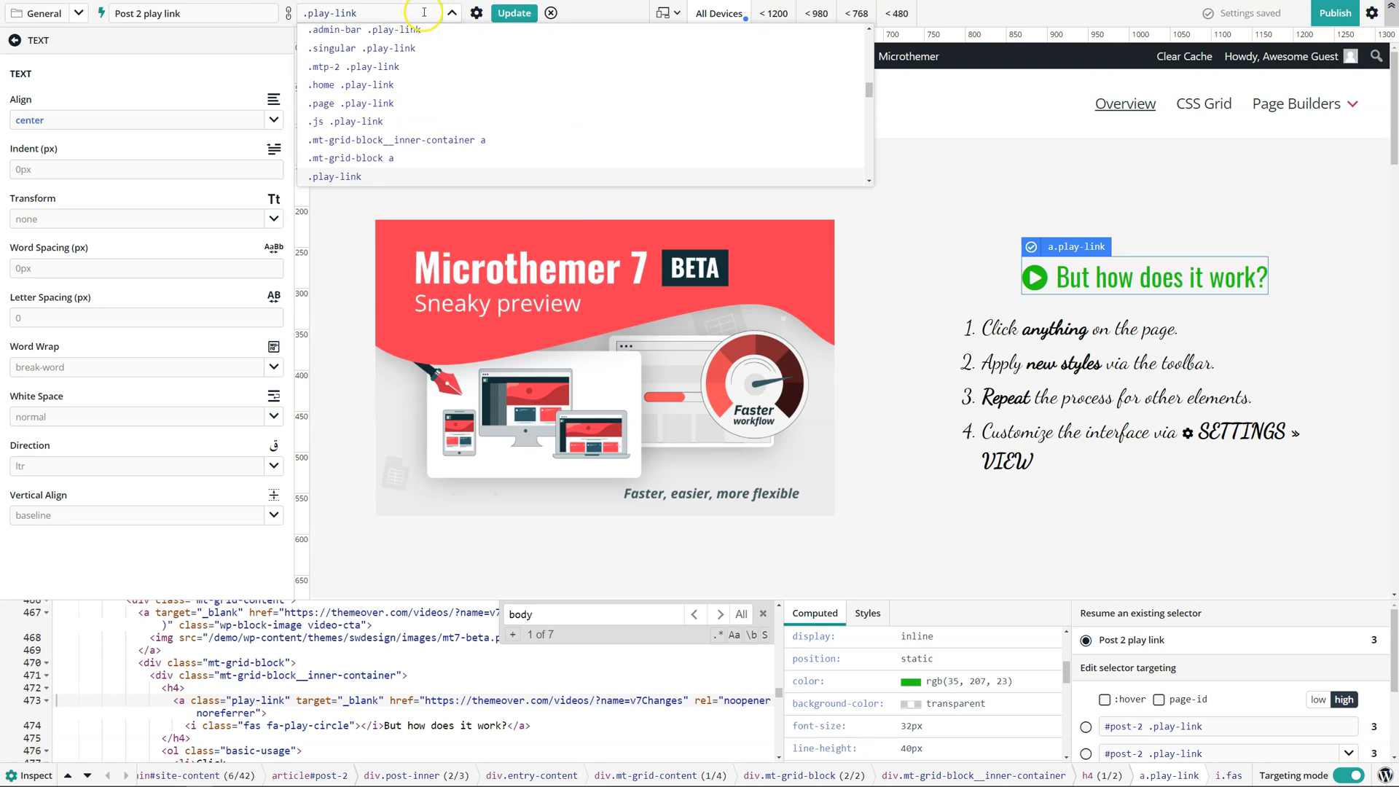
pyautogui.click(589, 13)
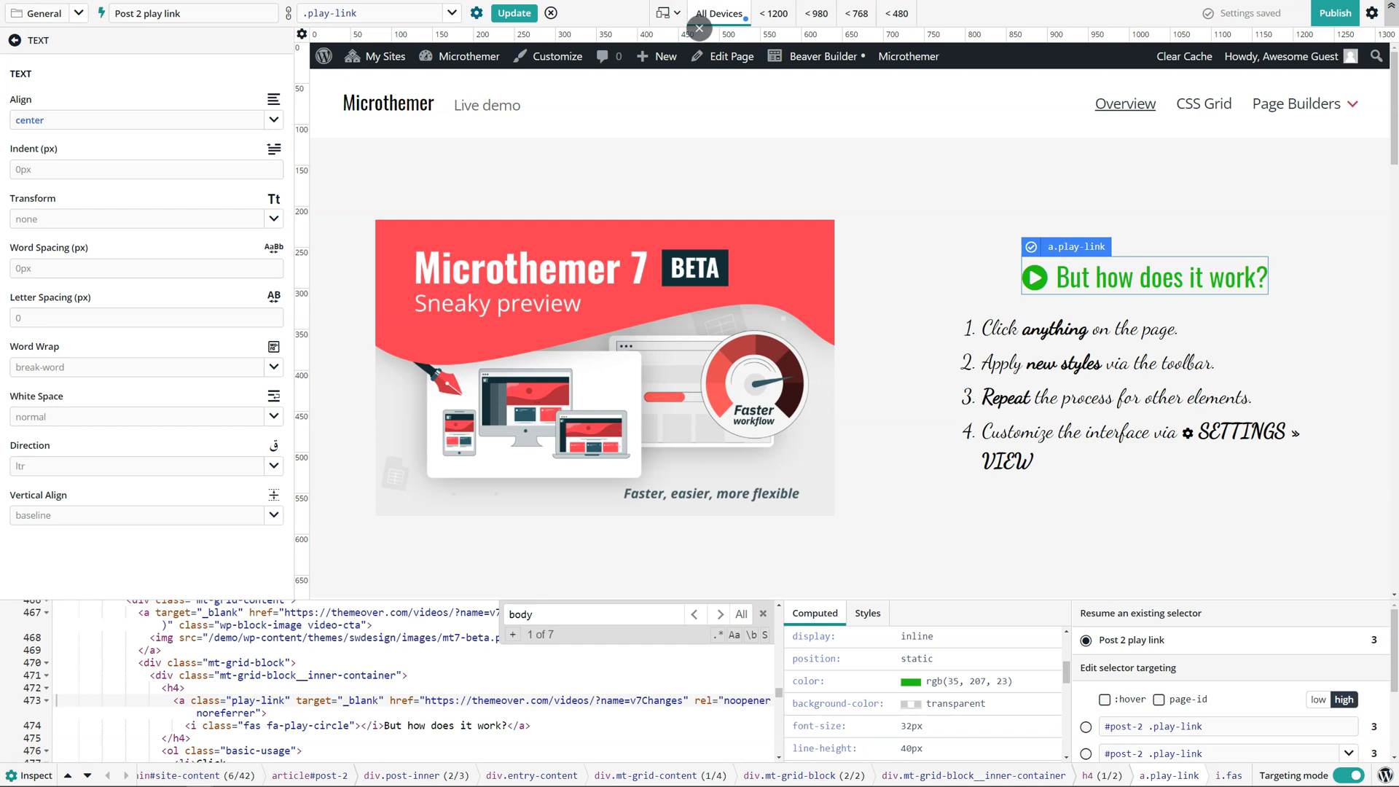
pyautogui.click(362, 14)
pyautogui.moveTo(362, 14); pyautogui.dragTo(309, 16)
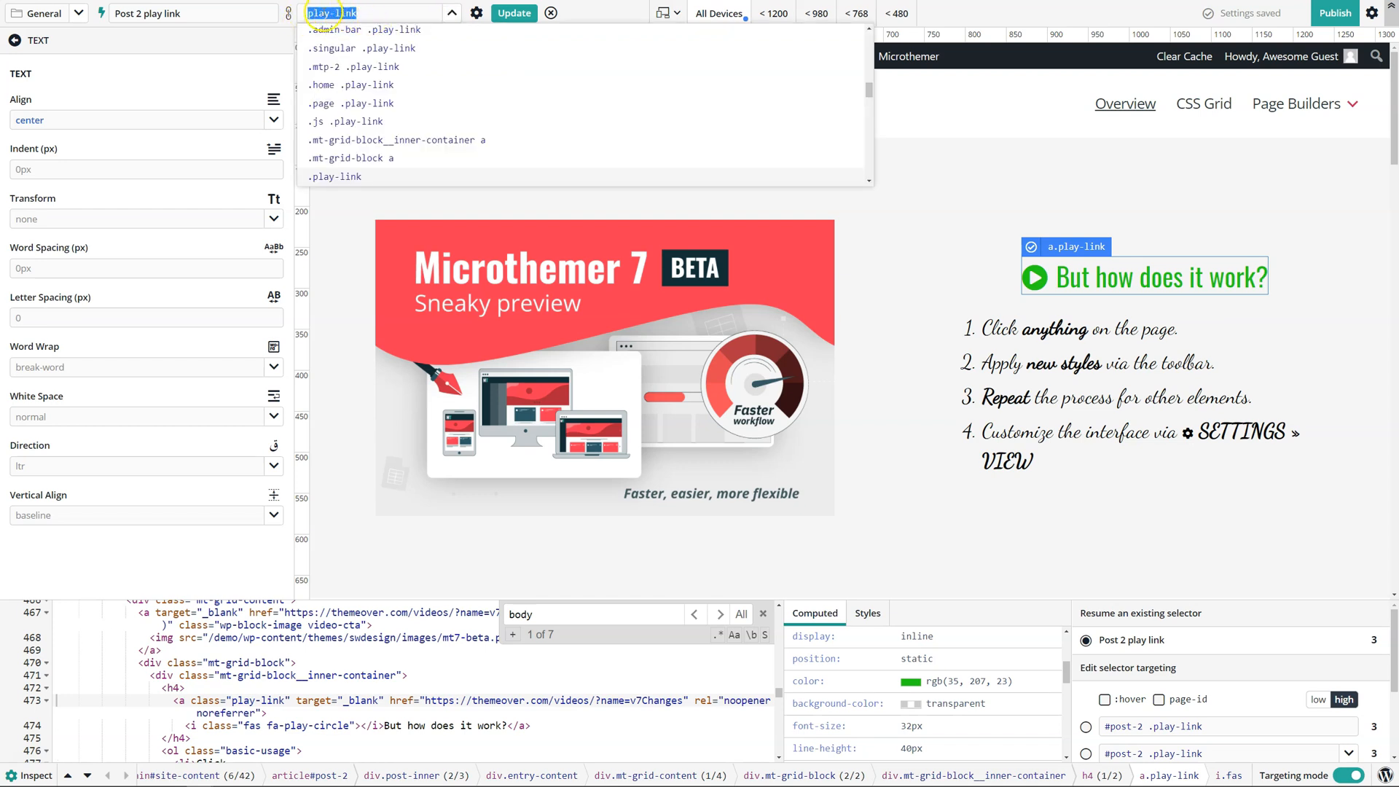
pyautogui.click(306, 14)
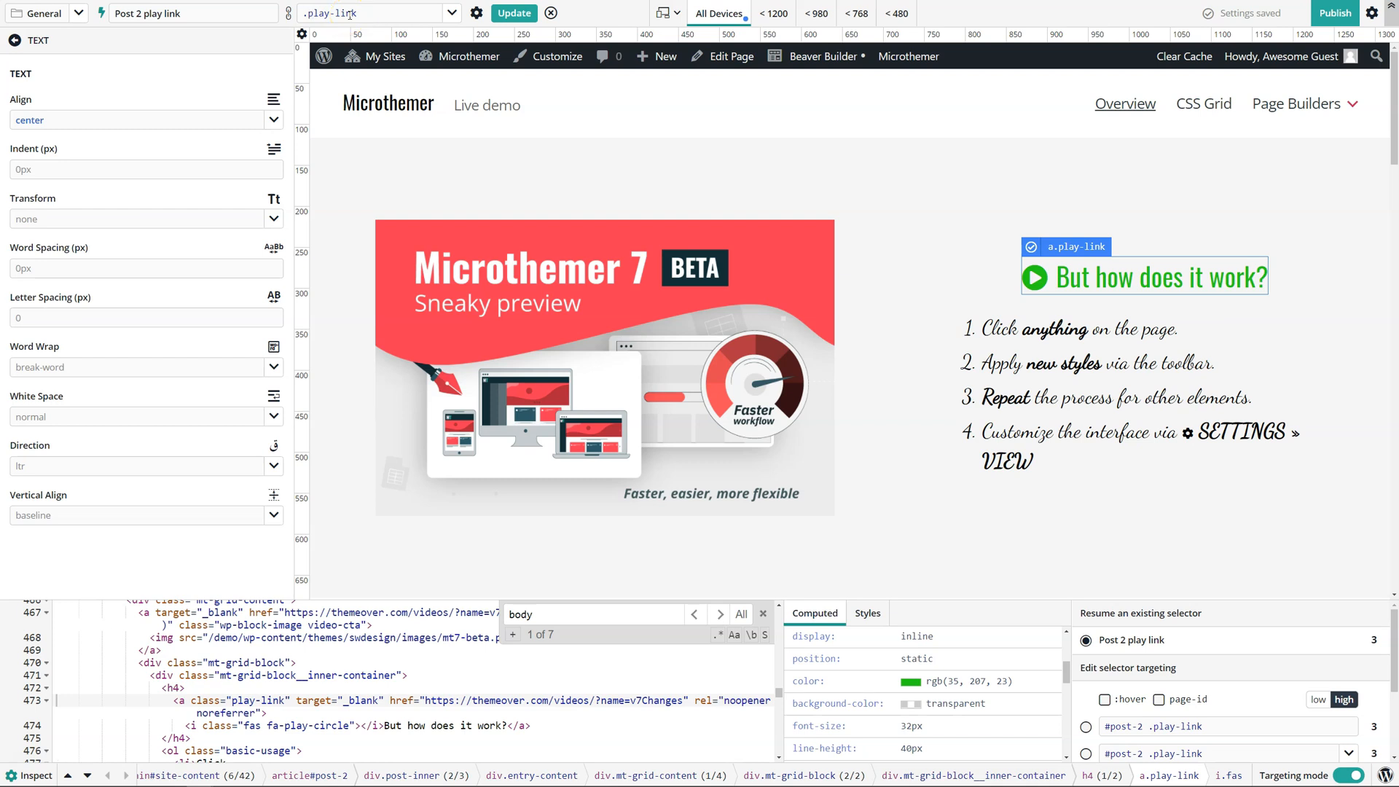
pyautogui.click(452, 15)
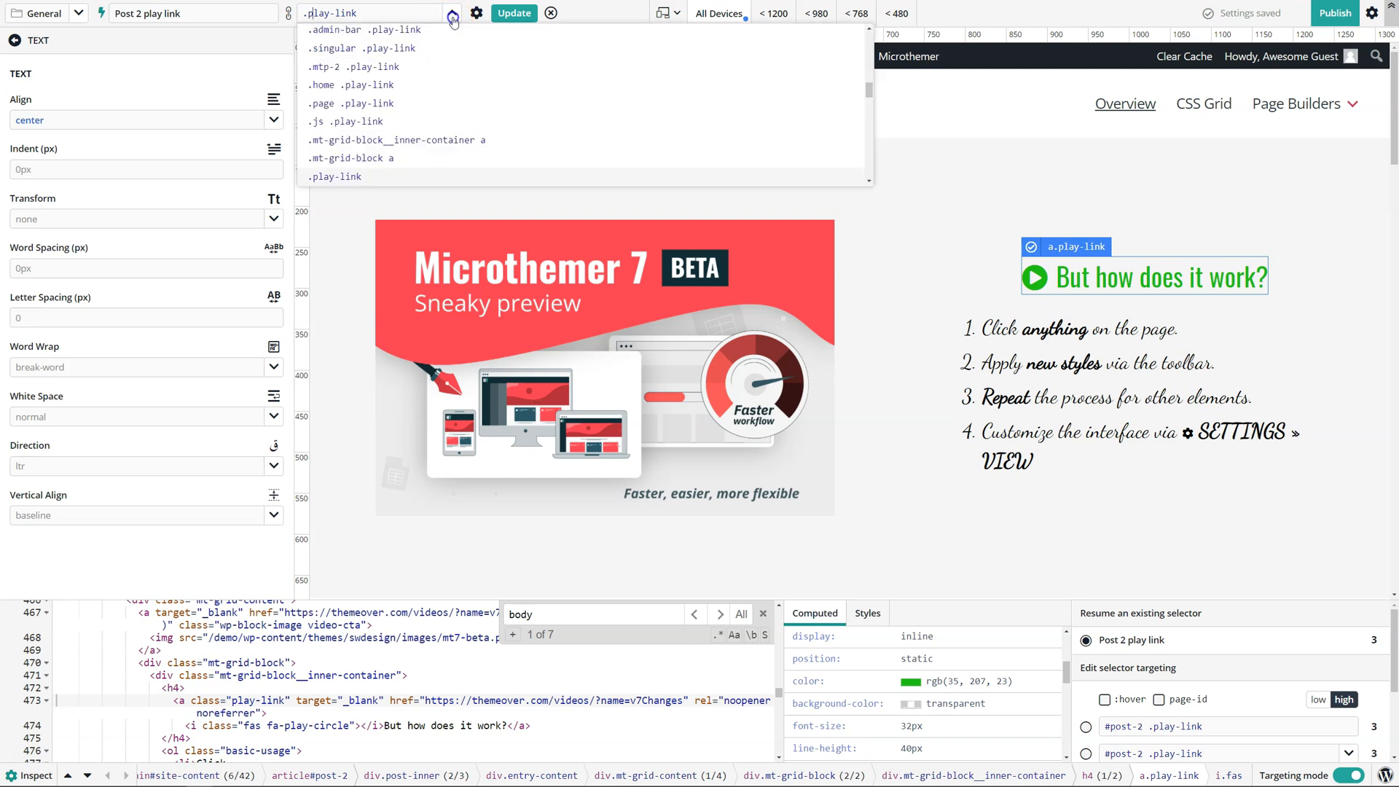
pyautogui.scroll(-4, 393, 95)
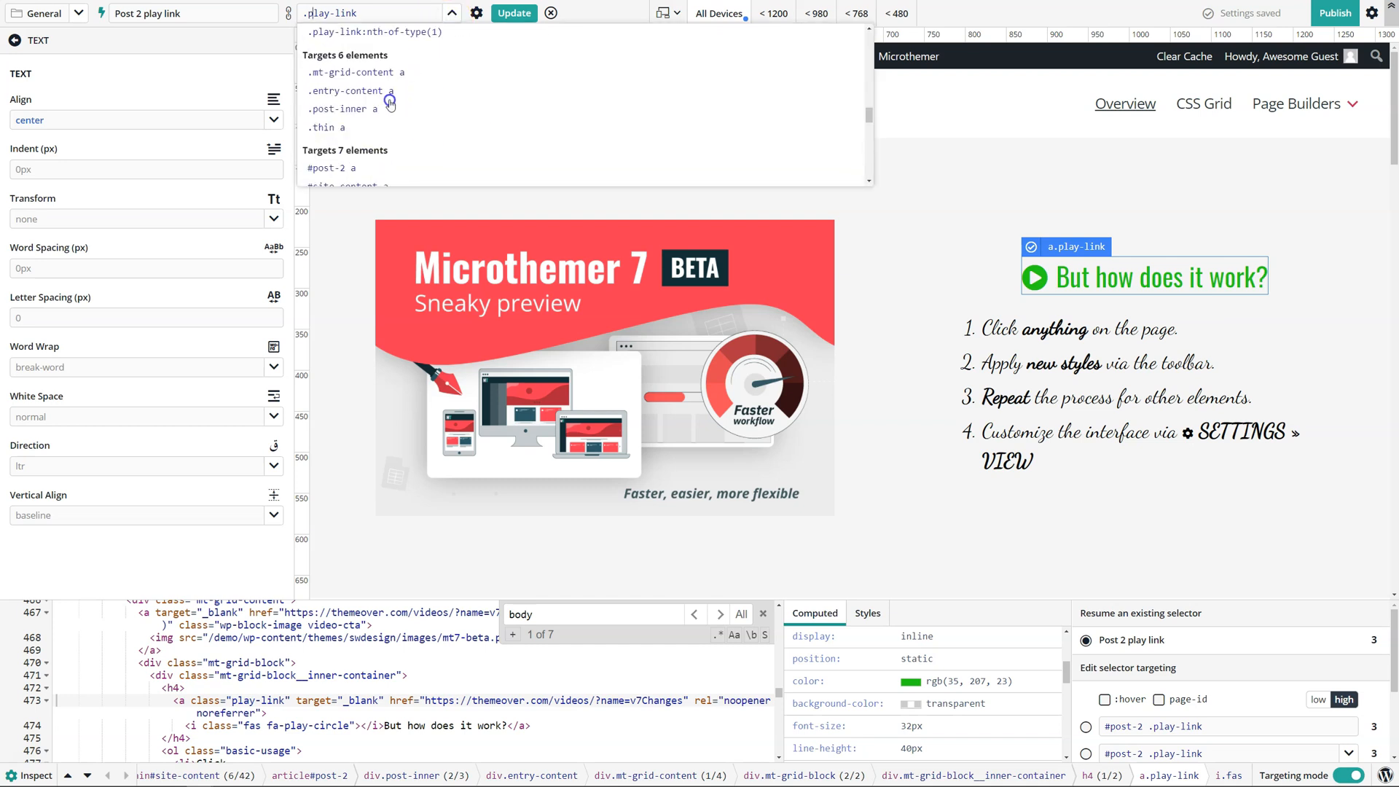
pyautogui.click(435, 40)
pyautogui.click(592, 15)
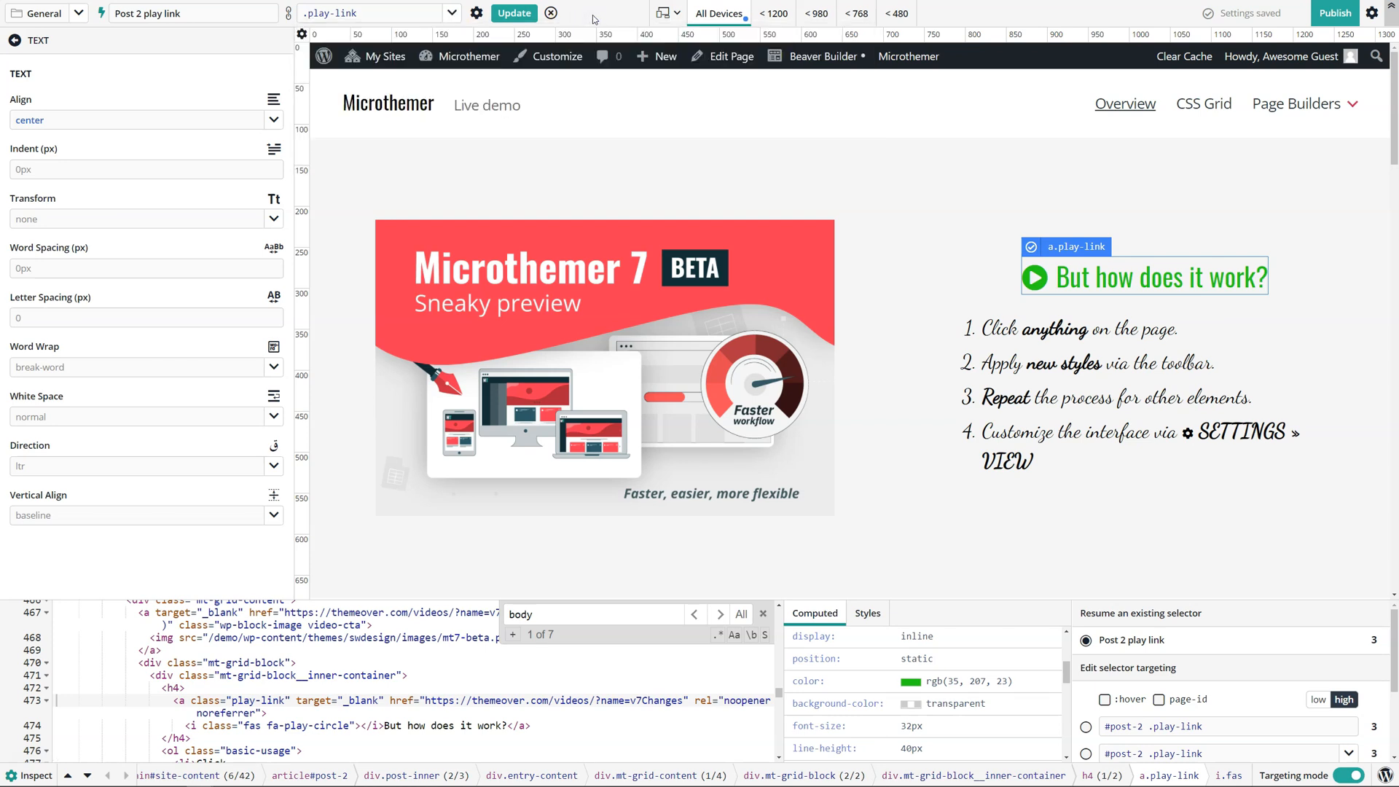
pyautogui.click(593, 16)
# Step: Try retargeting the selector to the first basic-usage list item with .basic-usage li:nth-of-type(1), and cancel the edit
pyautogui.scroll(-1, 1284, 722)
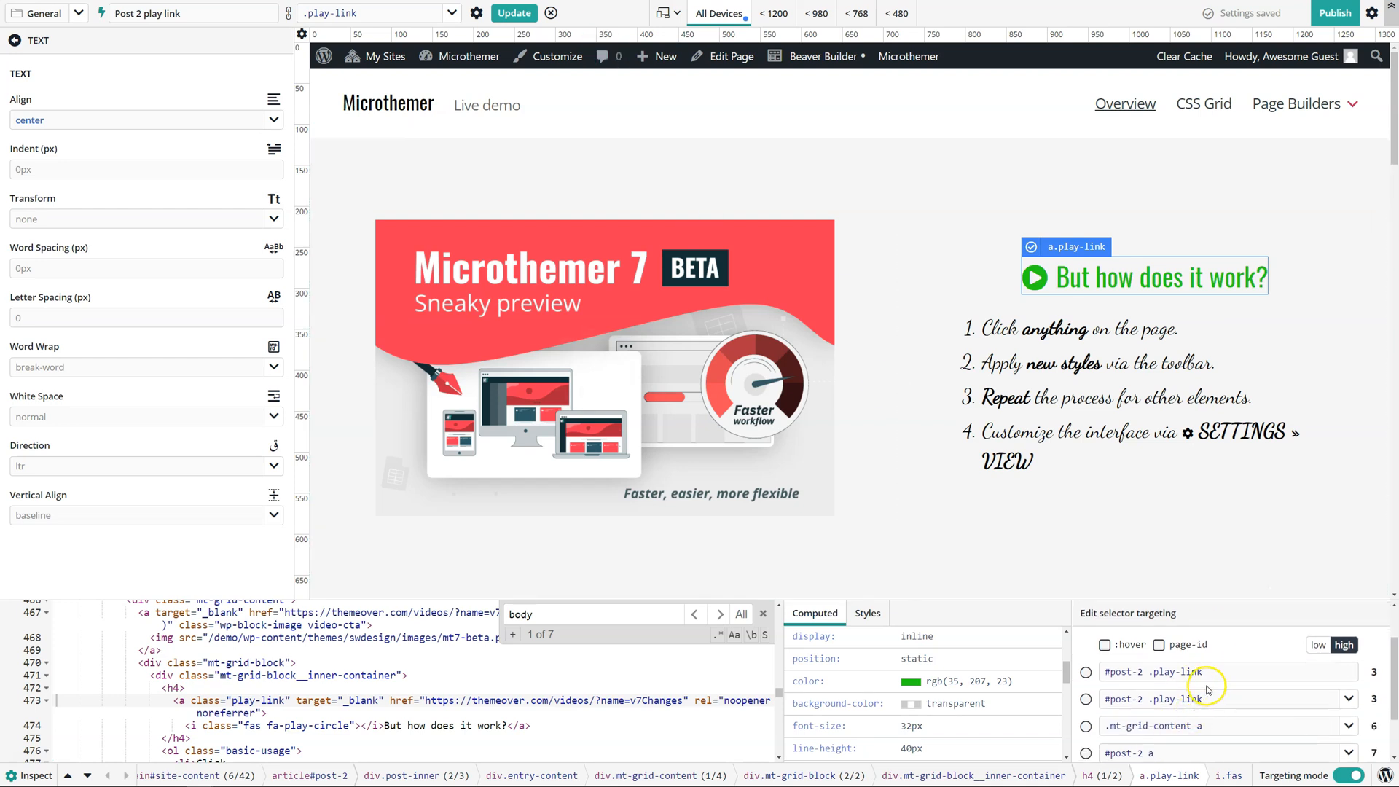
pyautogui.scroll(1, 1214, 693)
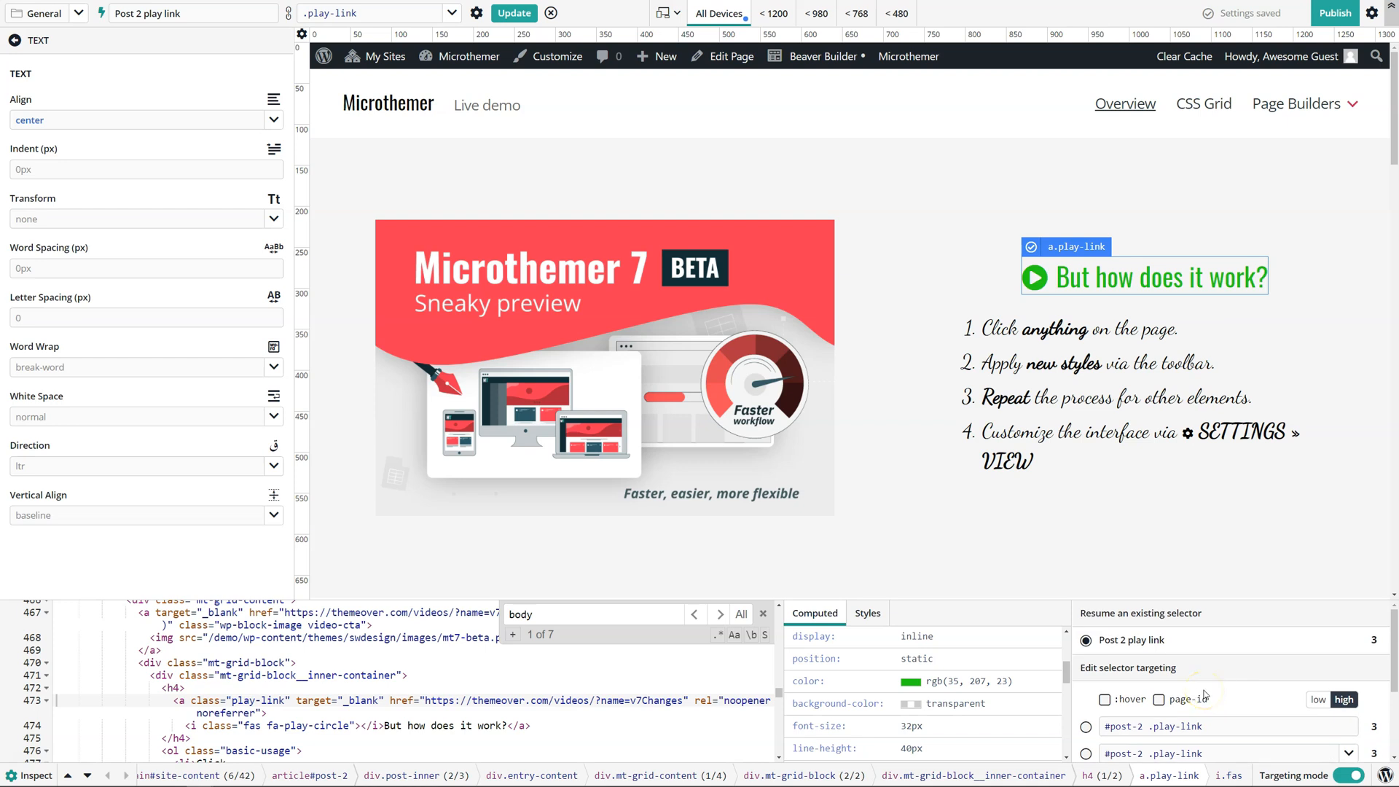
pyautogui.click(1122, 338)
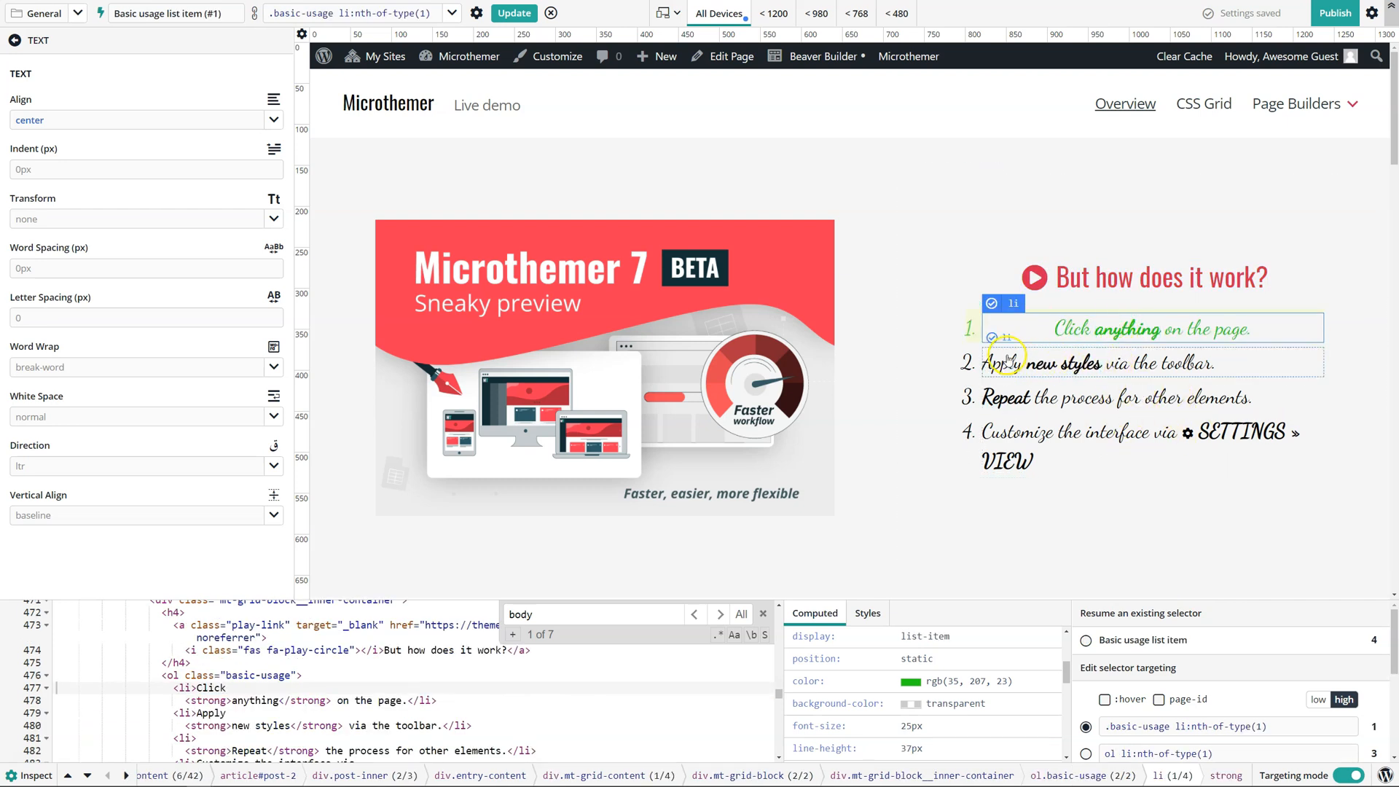
pyautogui.click(552, 15)
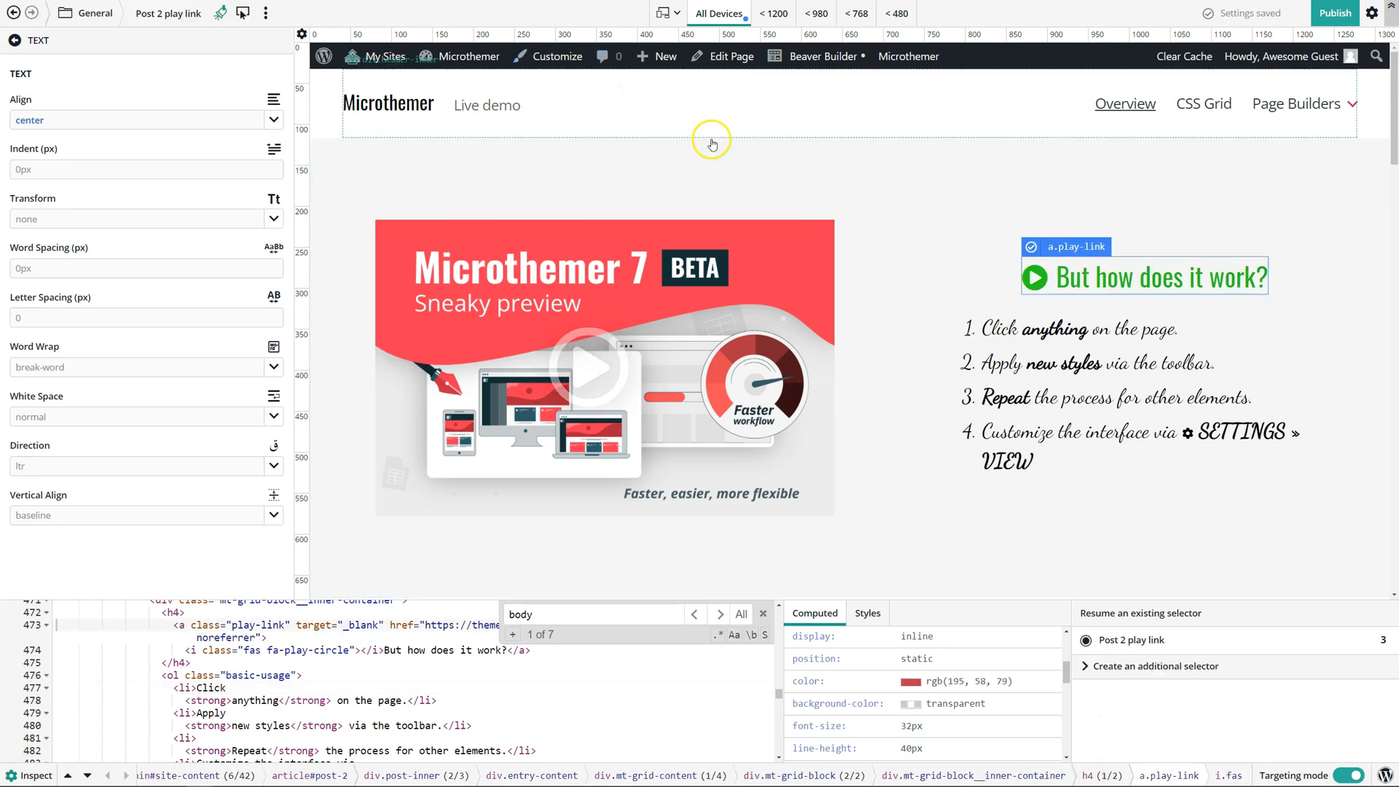
# Step: Target the first list item under Page builder integration and add the page-id prefix to its suggested selectors
pyautogui.scroll(-6, 1060, 421)
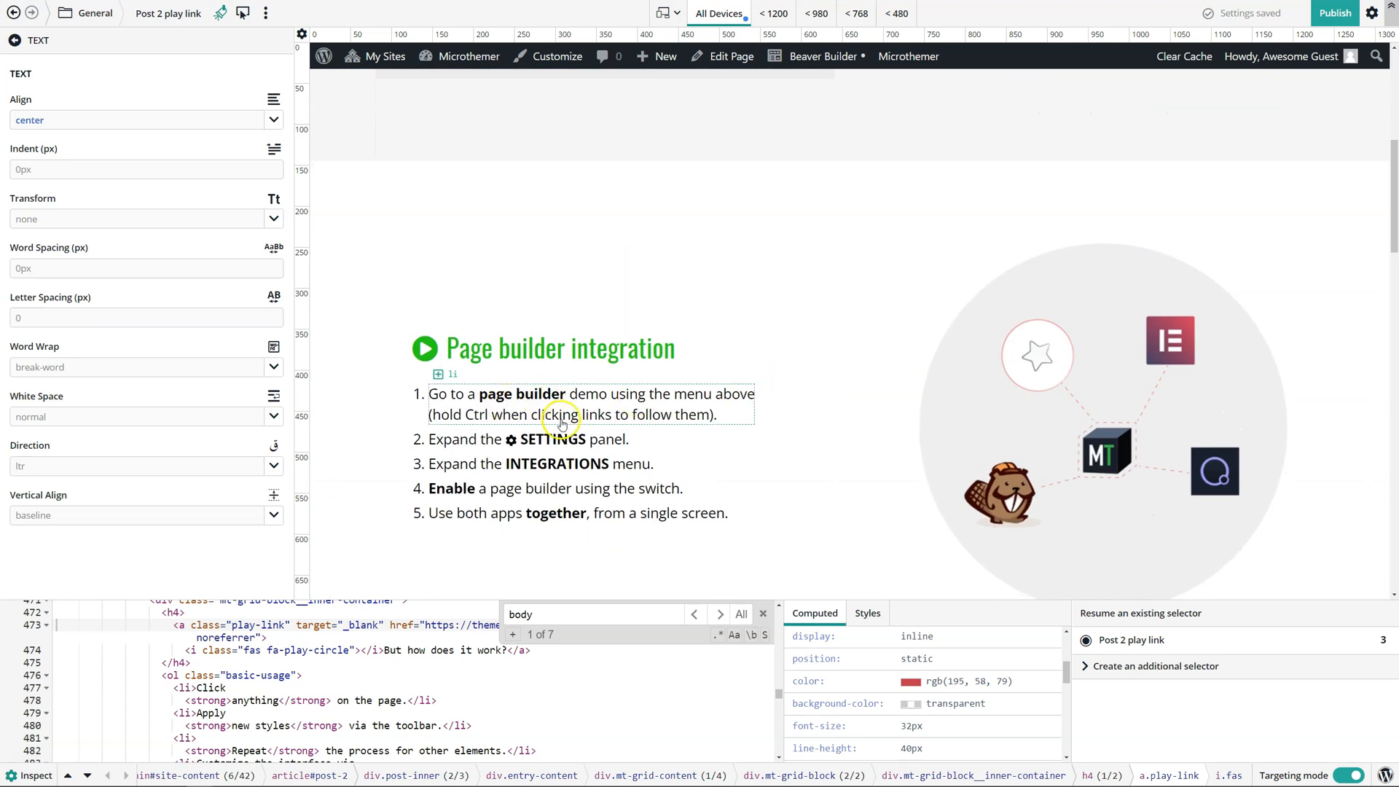
pyautogui.click(609, 416)
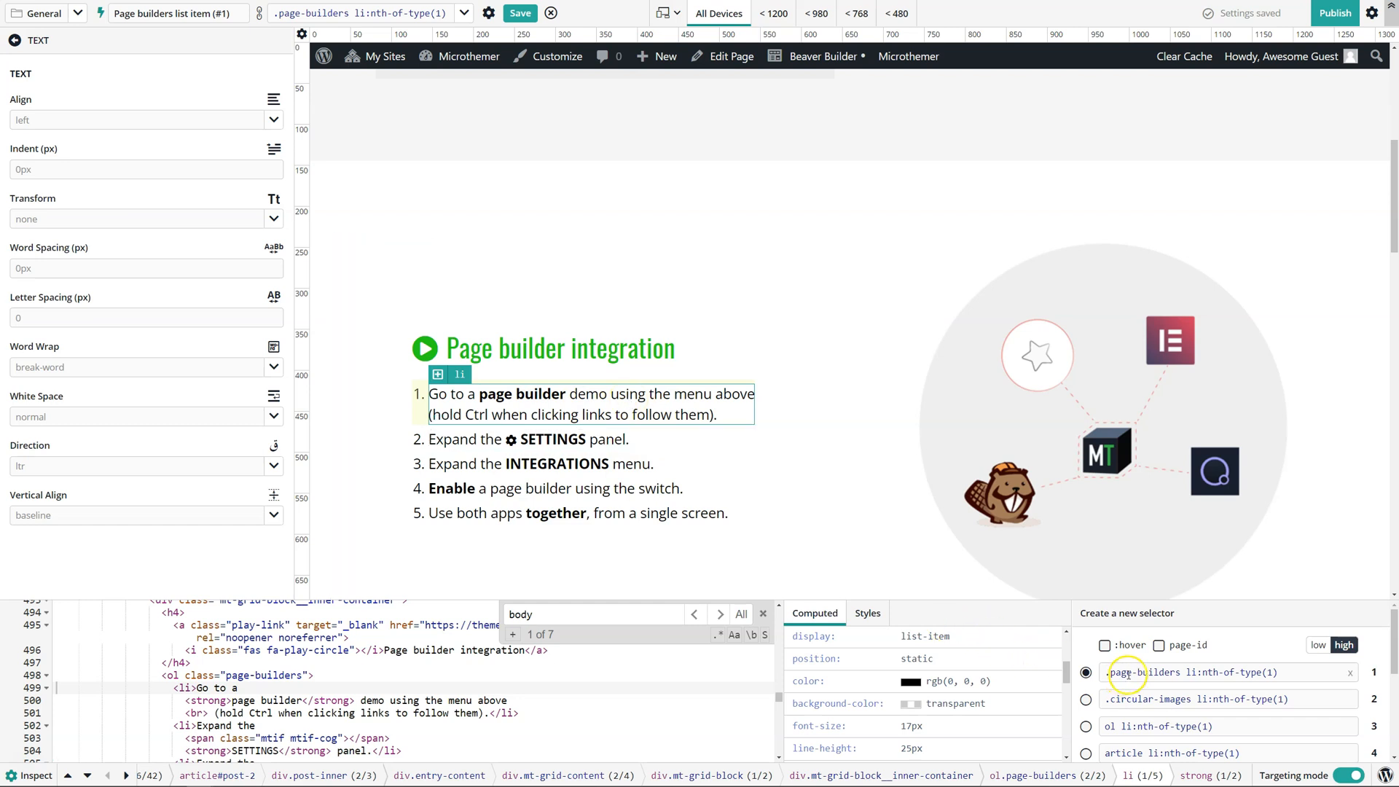
pyautogui.click(1159, 646)
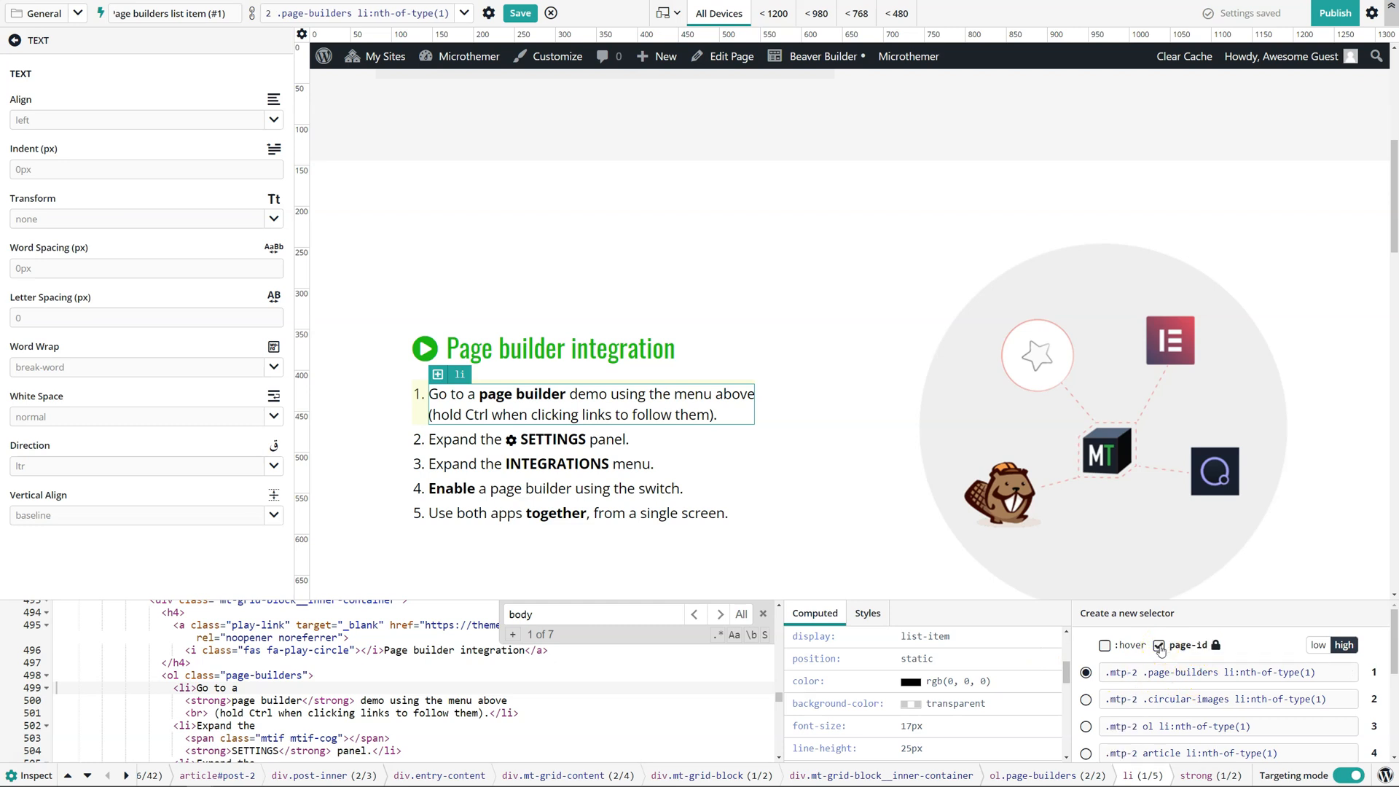
# Step: Examine the .mtp-2 page prefix in the first suggested selector code, and cancel the new selector
pyautogui.click(1148, 676)
pyautogui.moveTo(1148, 675); pyautogui.dragTo(1312, 676)
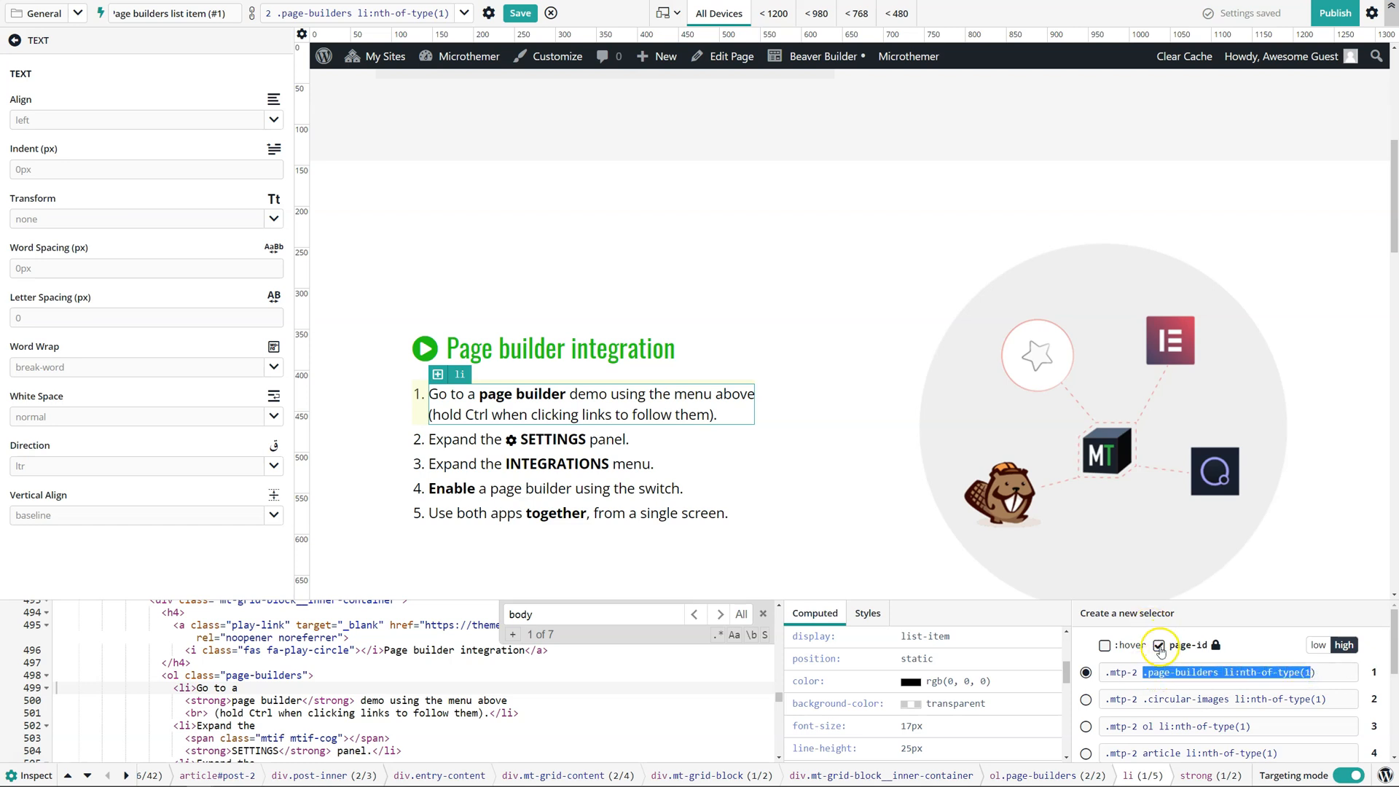
pyautogui.click(1143, 675)
pyautogui.moveTo(1123, 675); pyautogui.dragTo(1121, 675)
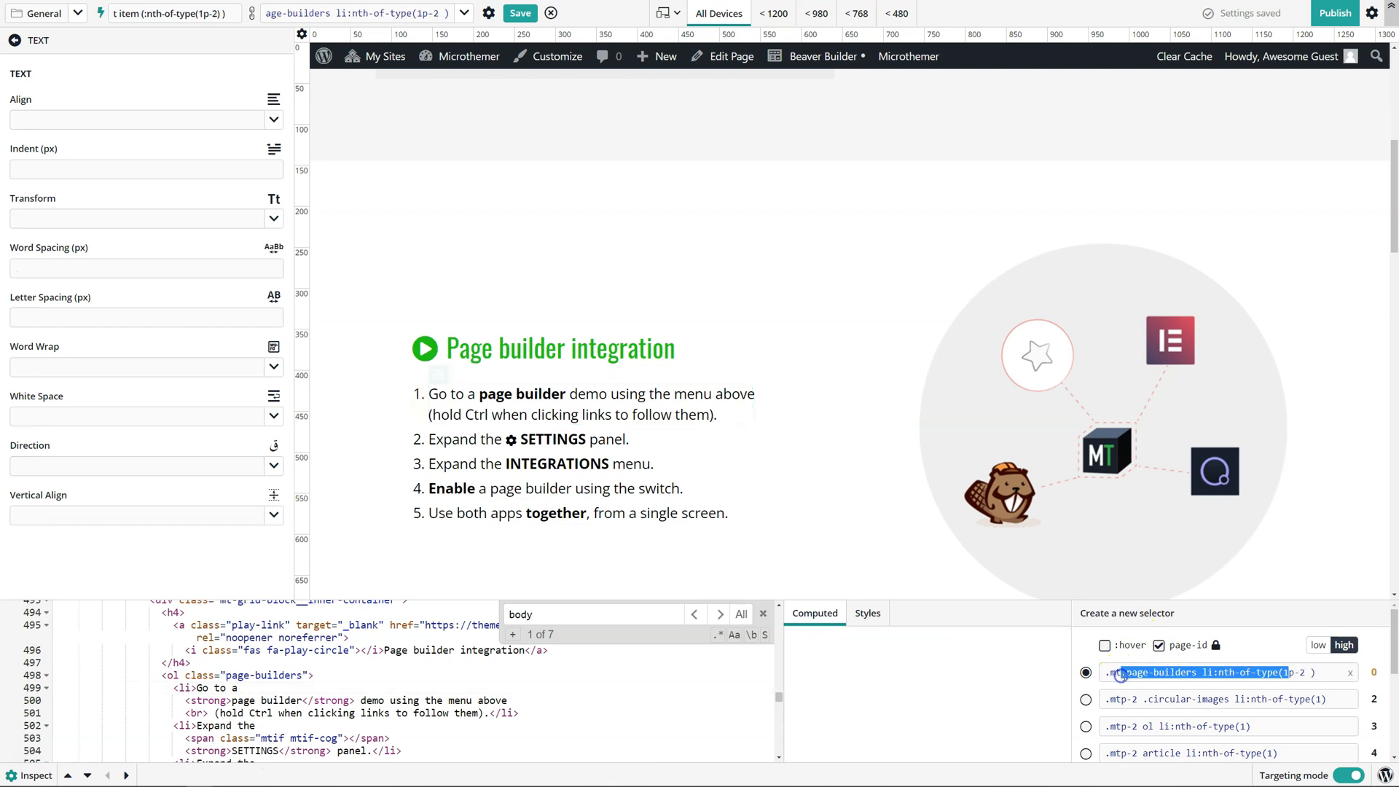
pyautogui.hotkey('ctrl', 'z')
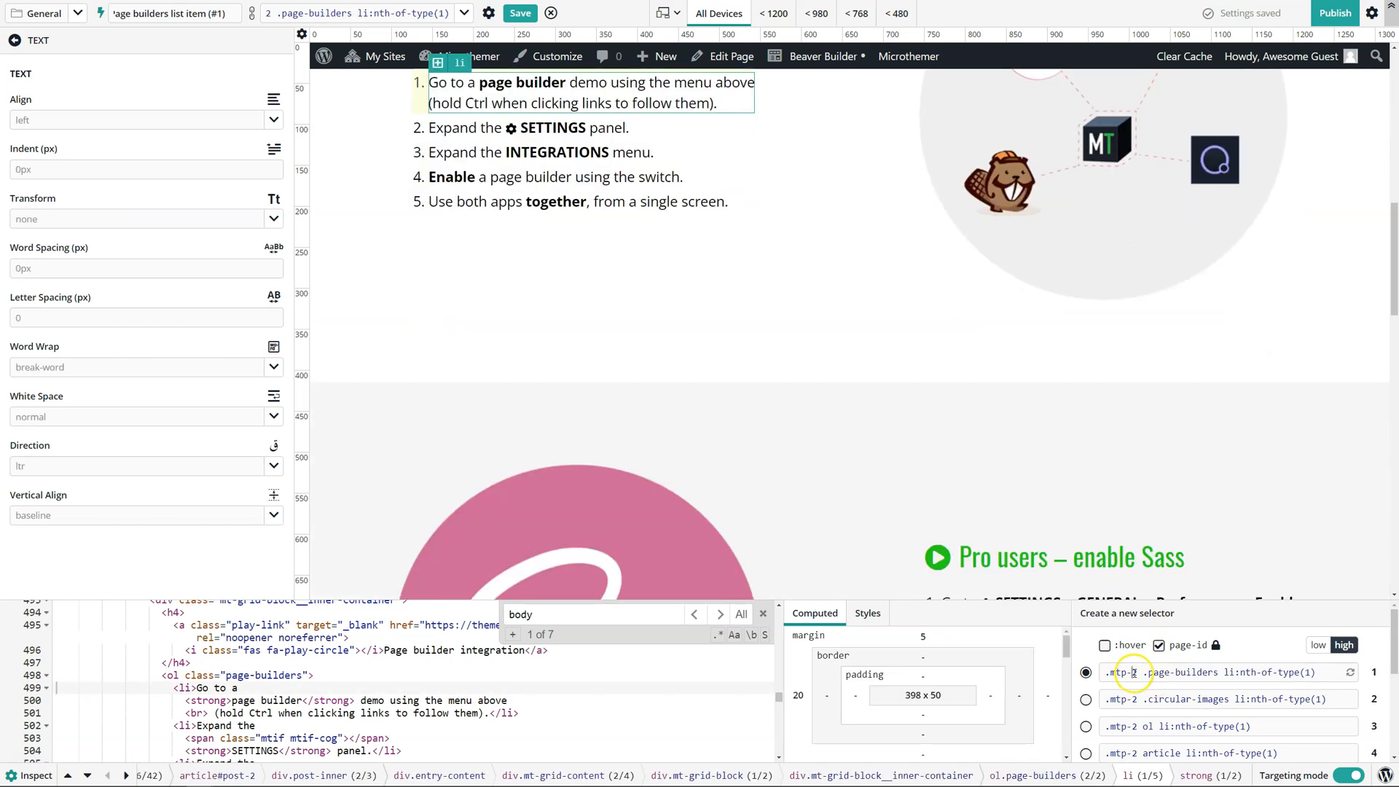
pyautogui.doubleClick(1120, 672)
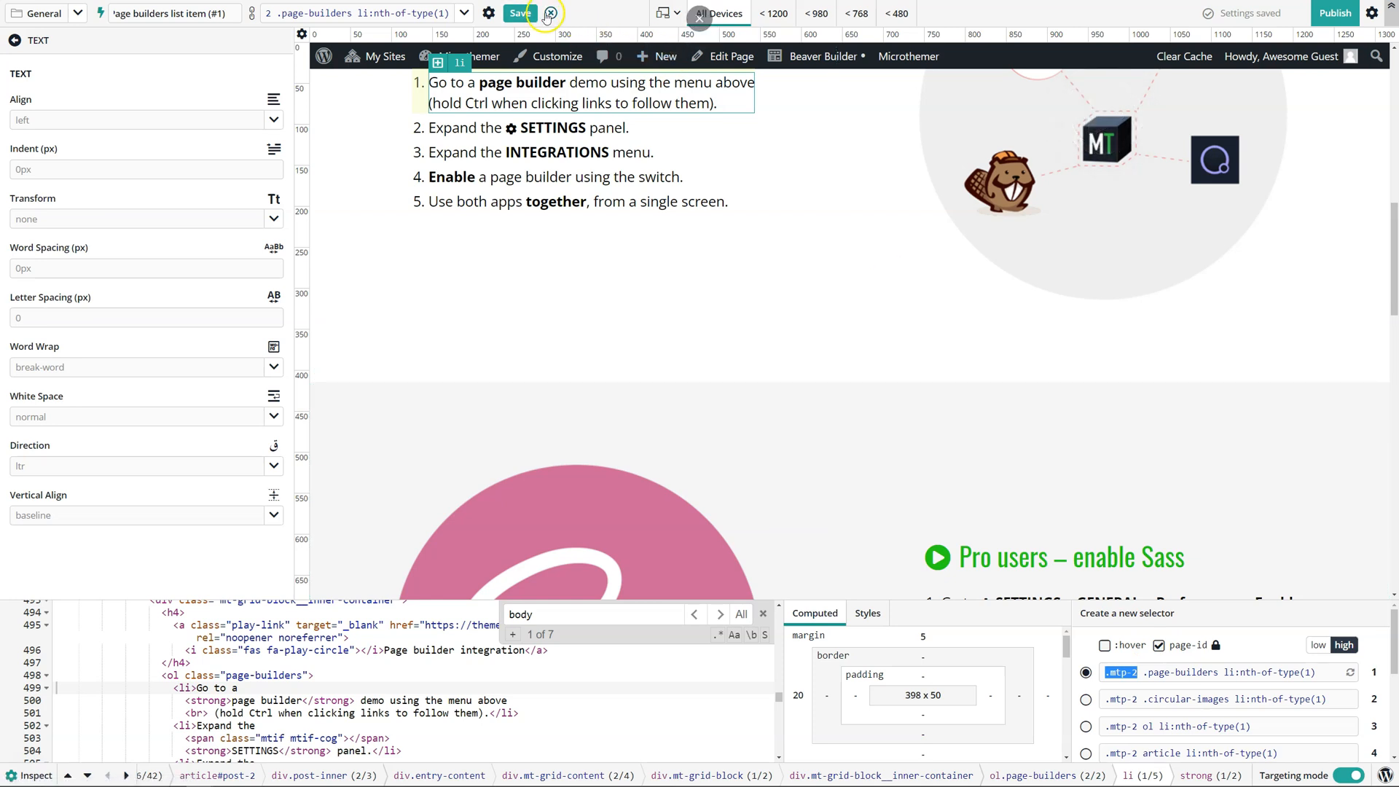
pyautogui.click(552, 16)
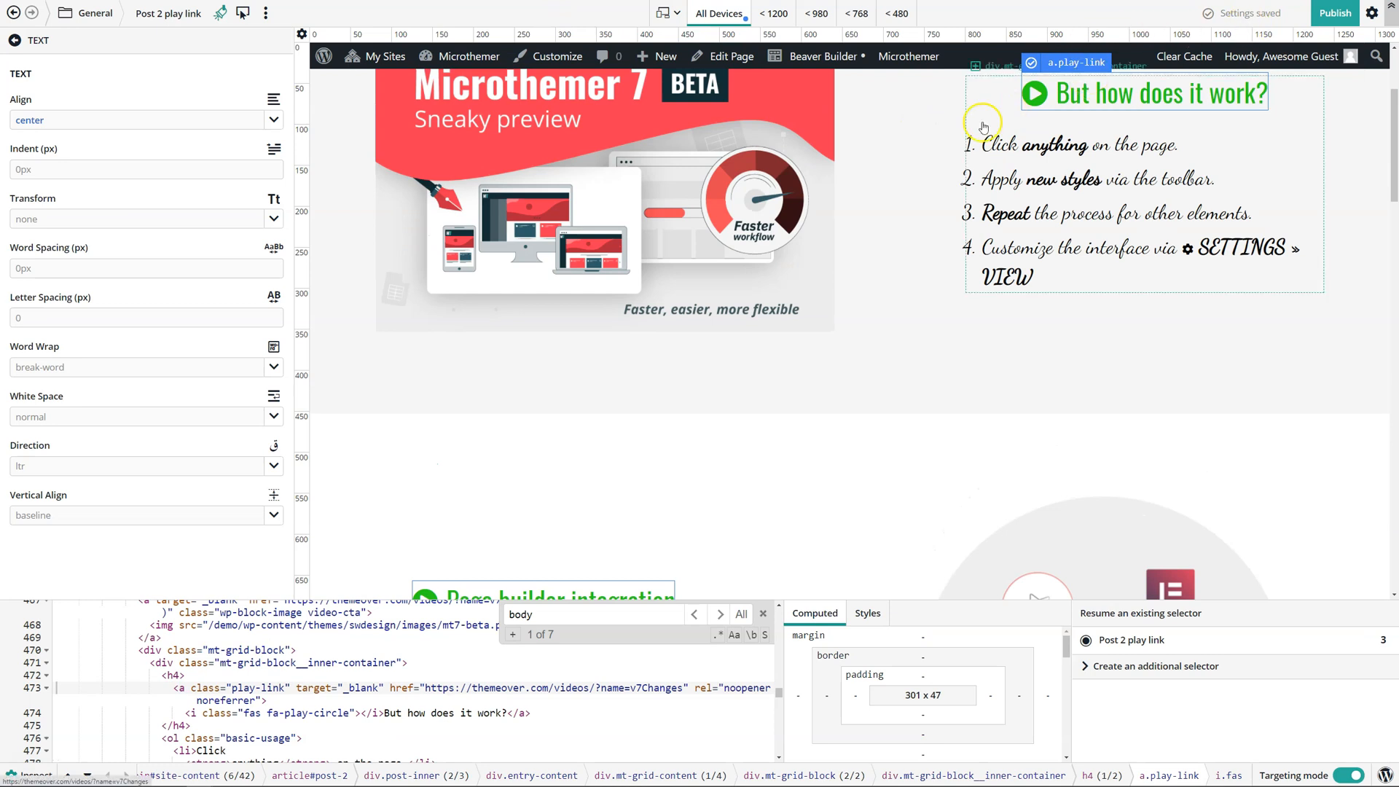
# Step: Target the video link block and the neighbouring mt-grid-block in turn to examine their suggested selectors with the page-id prefix
pyautogui.scroll(2, 905, 291)
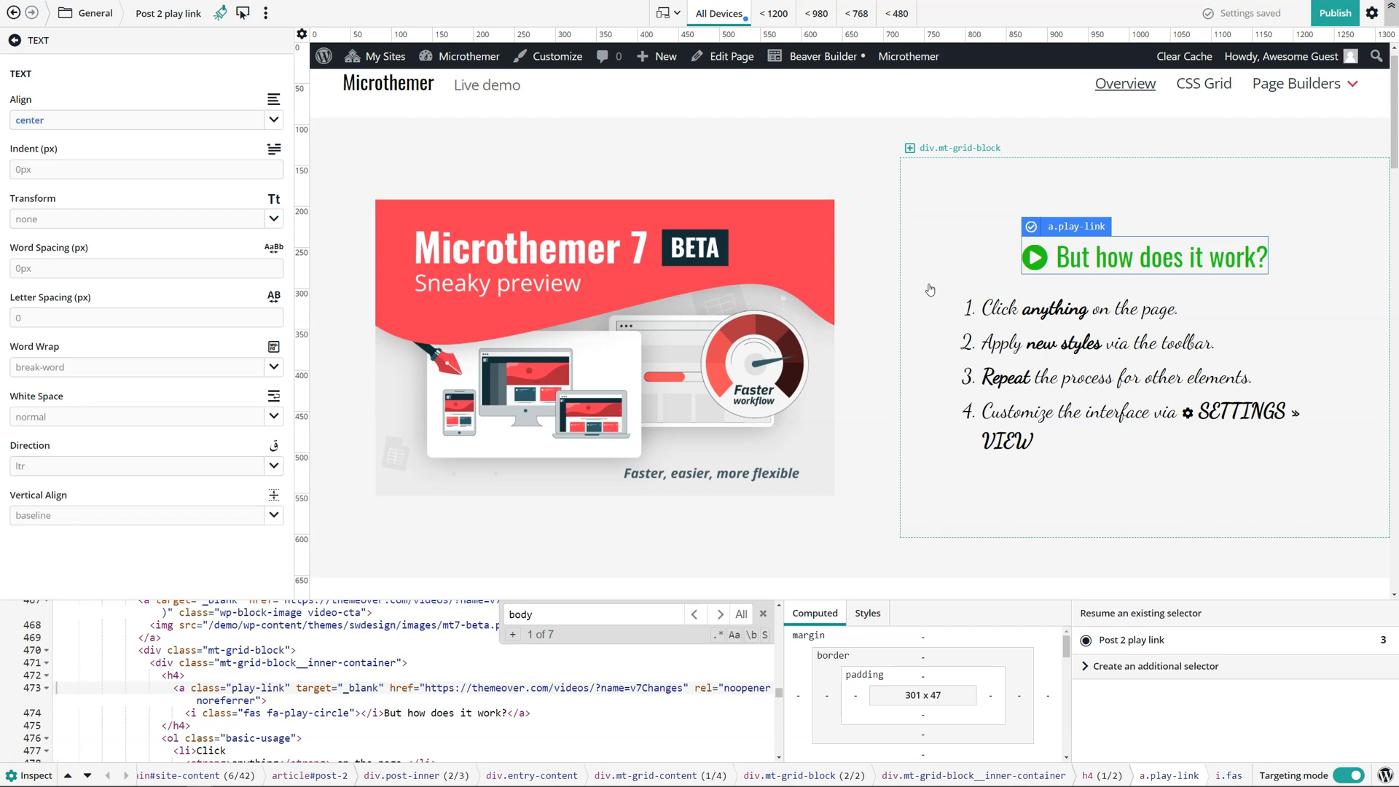
pyautogui.click(930, 284)
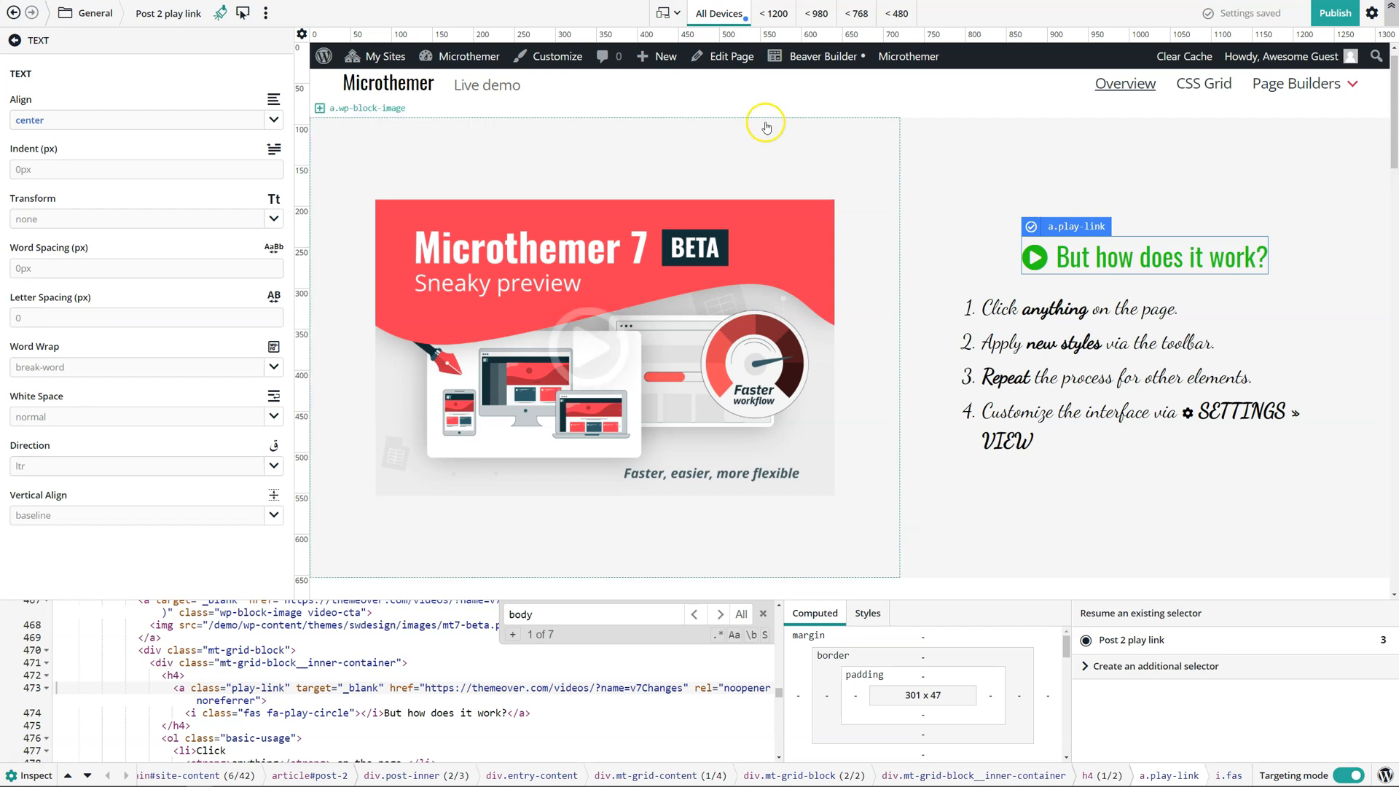
pyautogui.scroll(1, 771, 225)
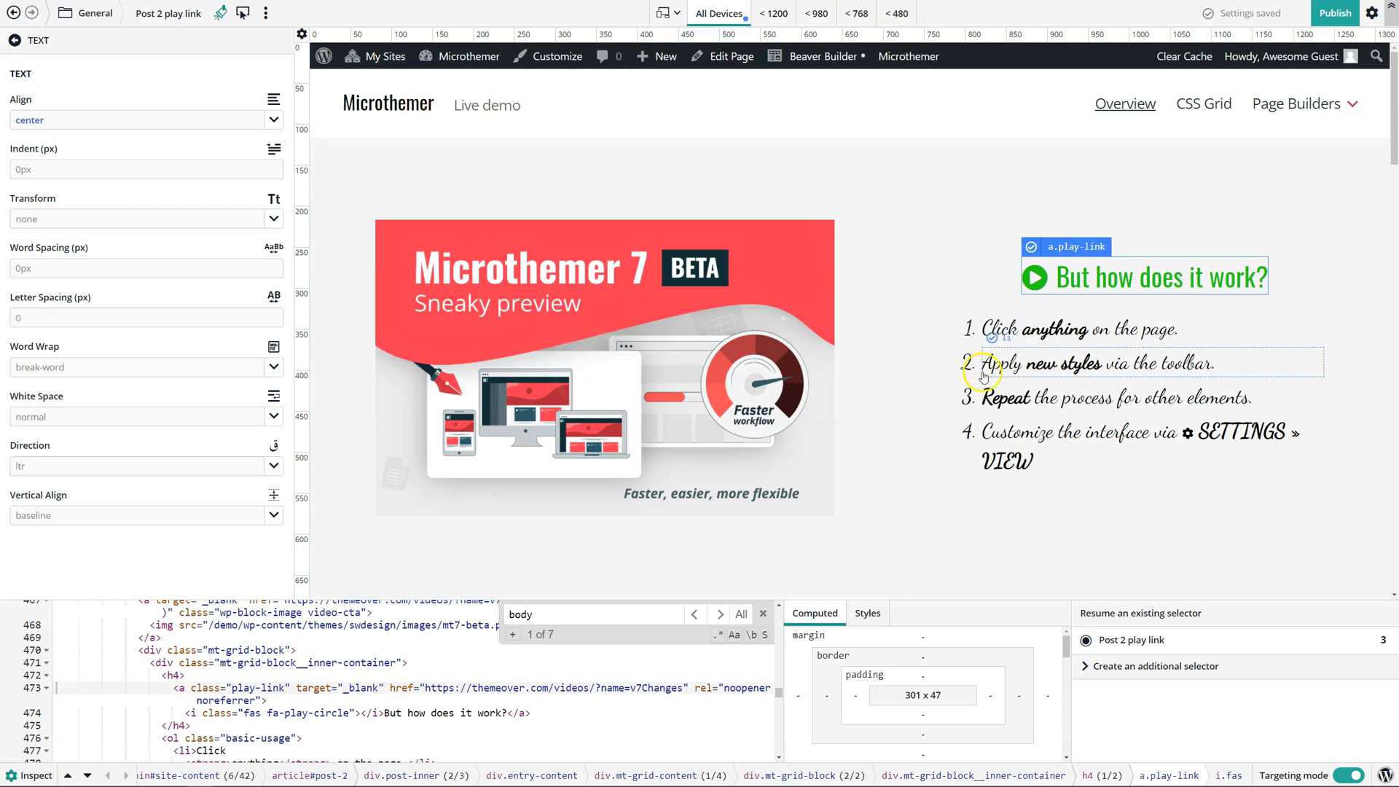
pyautogui.click(1016, 367)
pyautogui.click(831, 174)
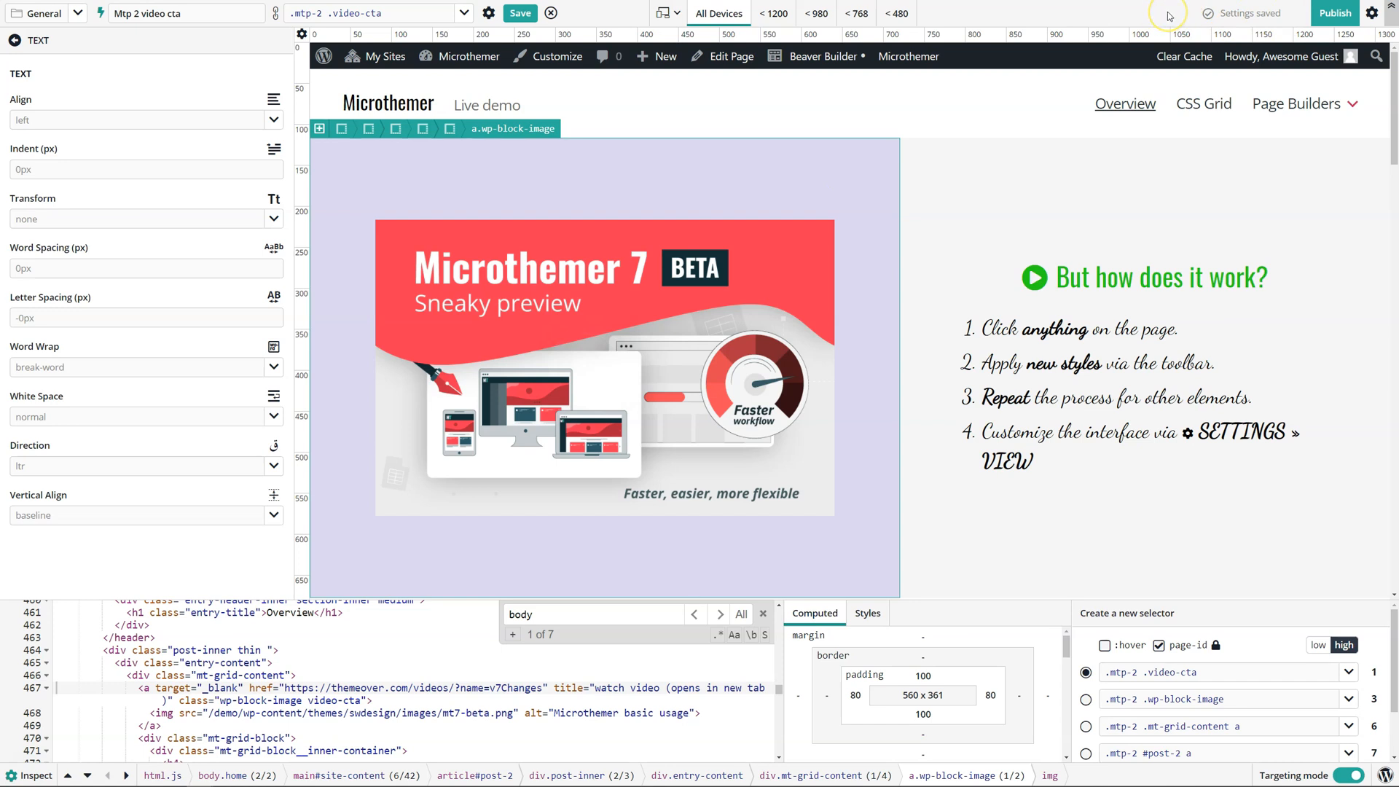
pyautogui.click(992, 232)
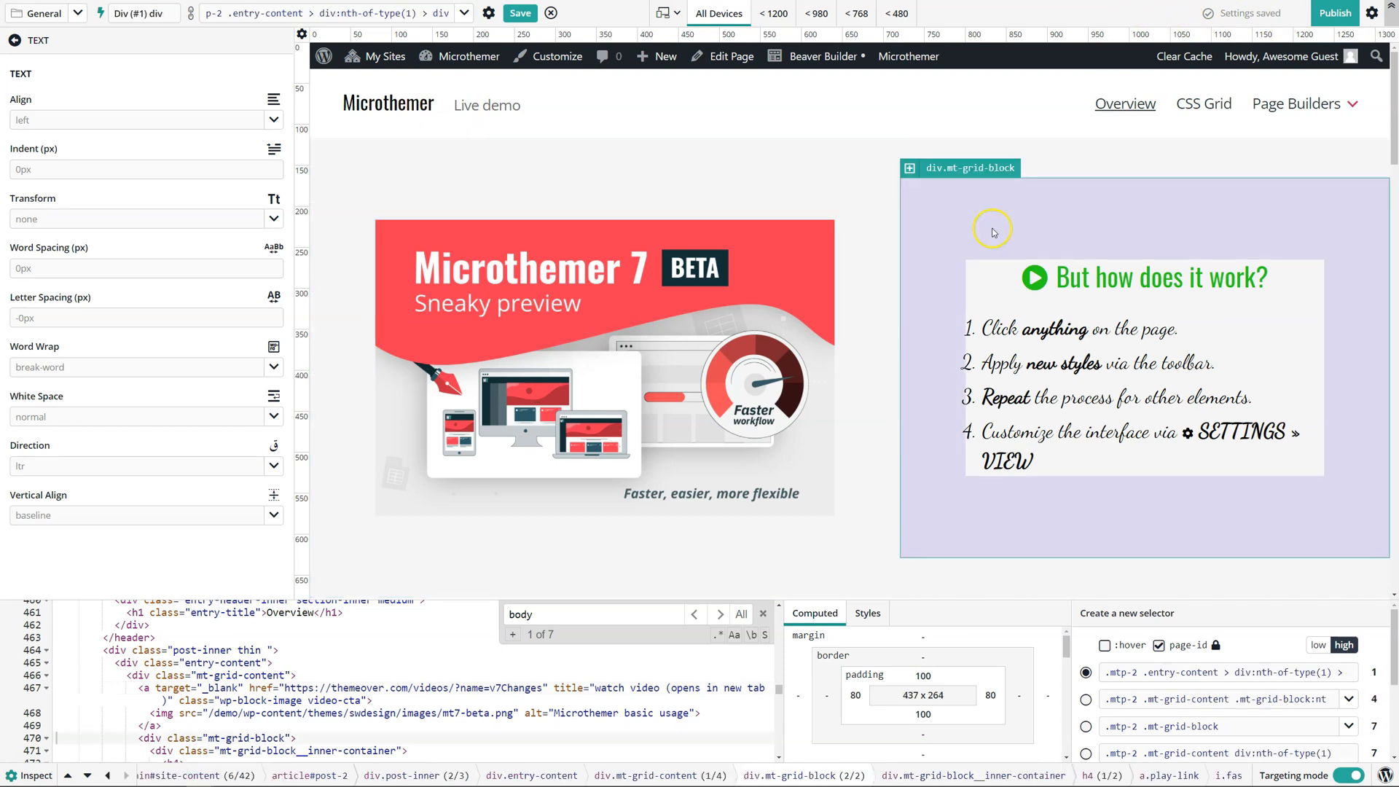
pyautogui.click(718, 184)
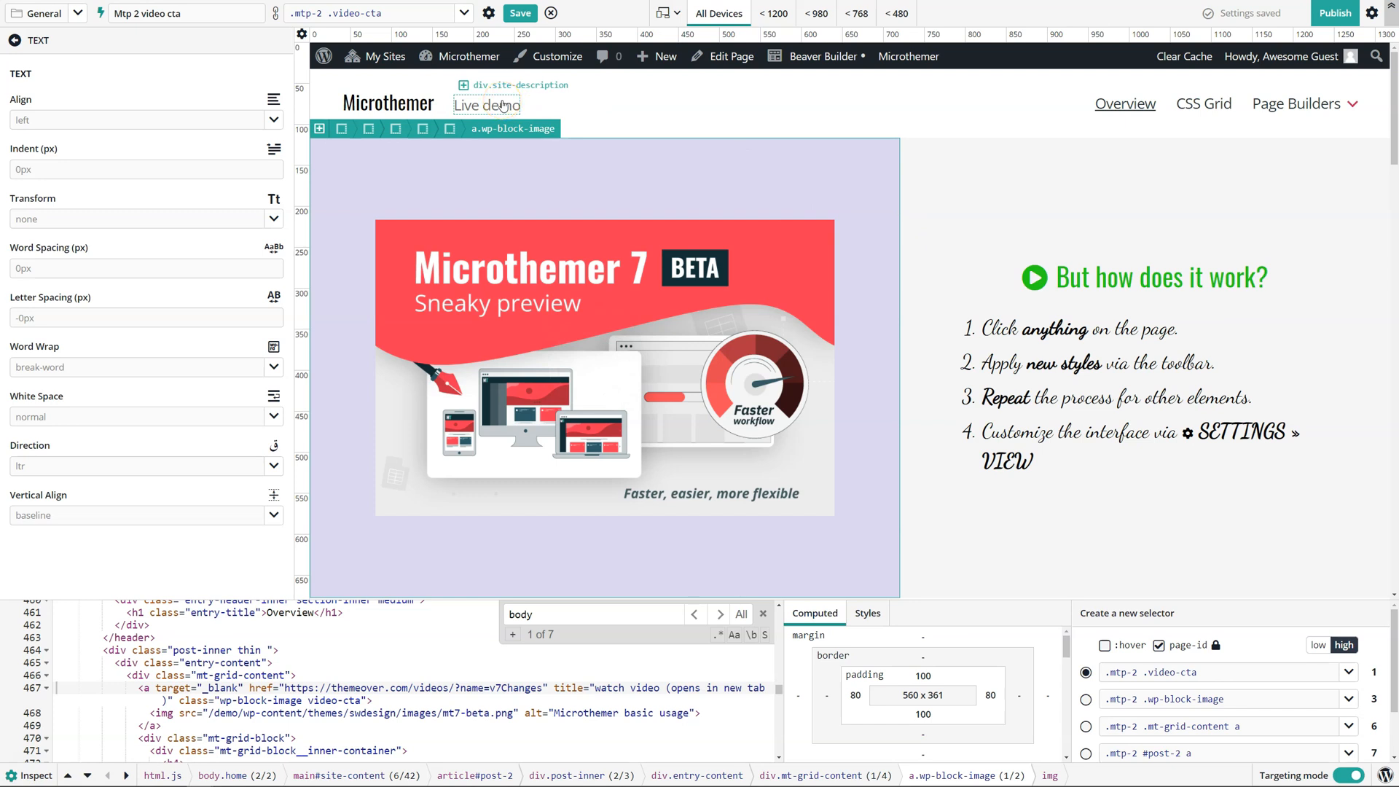
pyautogui.click(945, 165)
# Step: Open the general preferences for editing
pyautogui.click(1370, 17)
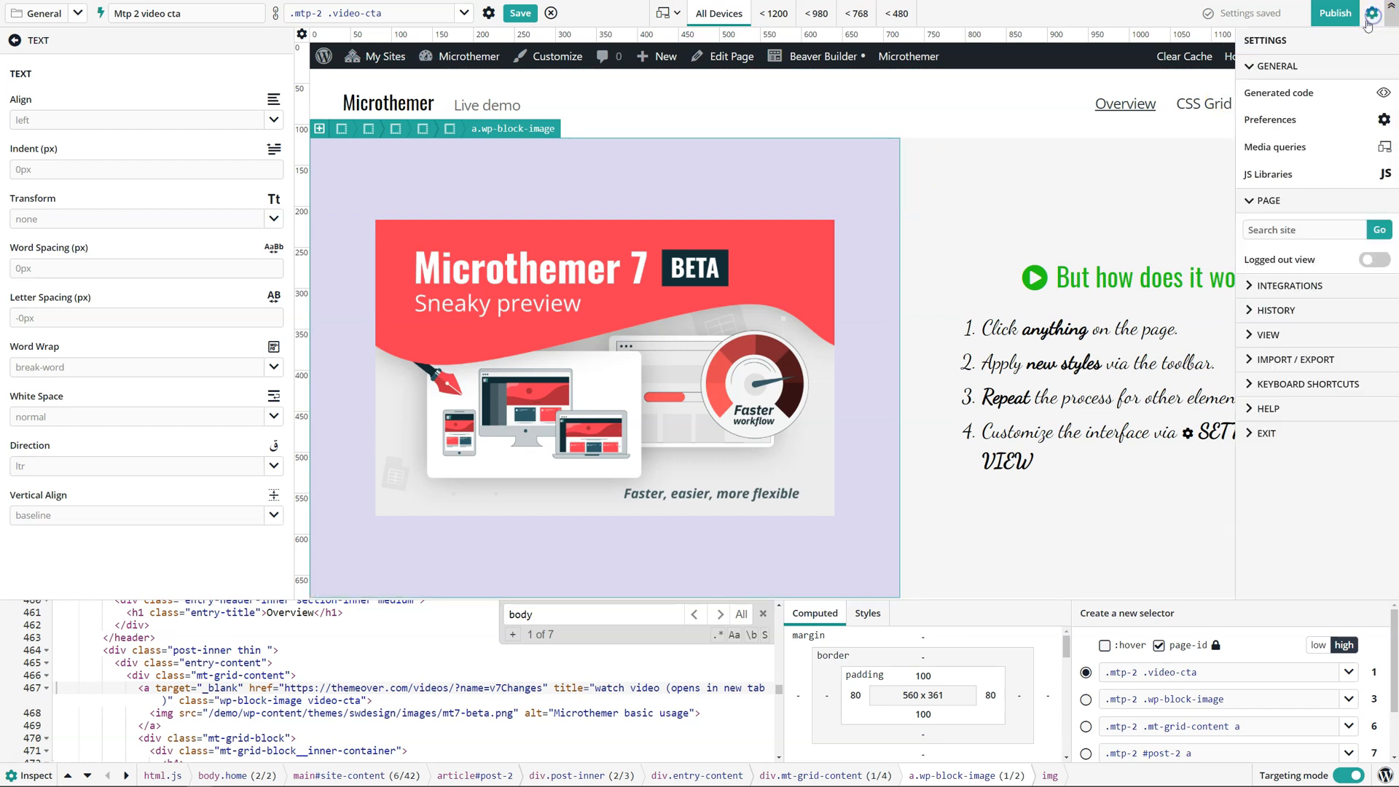
pyautogui.click(1264, 121)
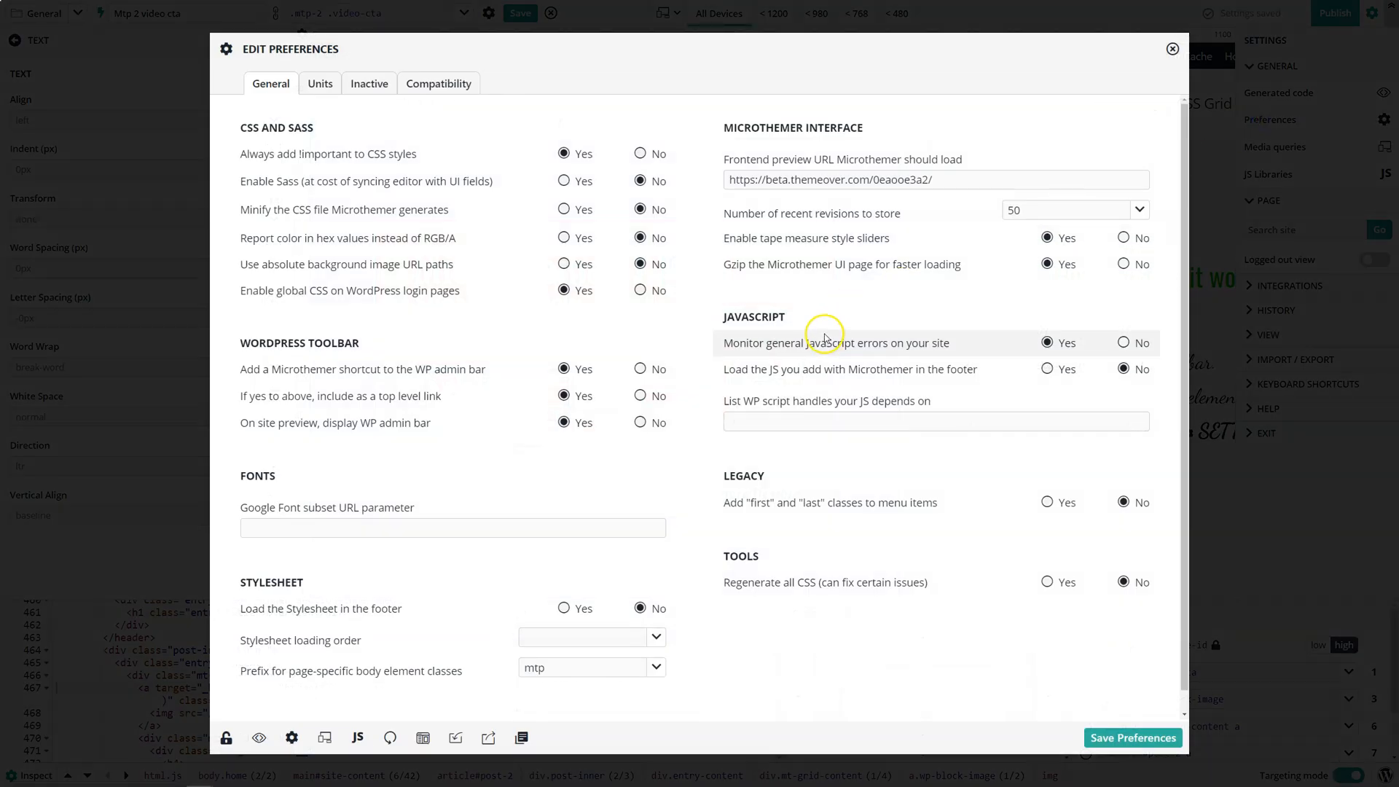